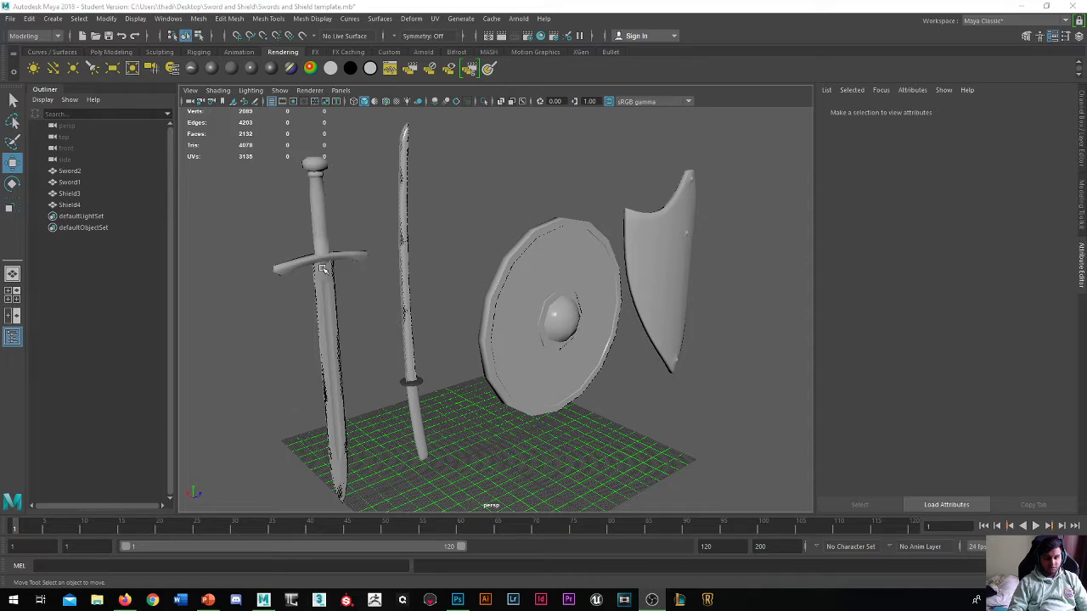
# Select the Sword1 mesh in the Maya viewport to load its attributes.
pyautogui.click(334, 325)
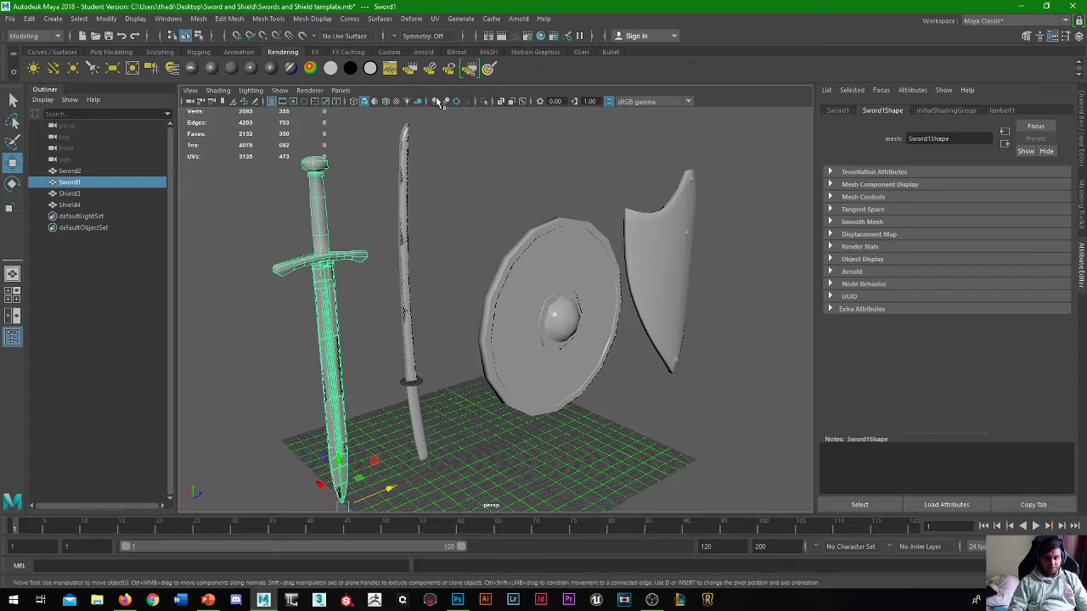
# Open the UV Editor for Sword1 with Face selection mode enabled.
pyautogui.click(435, 19)
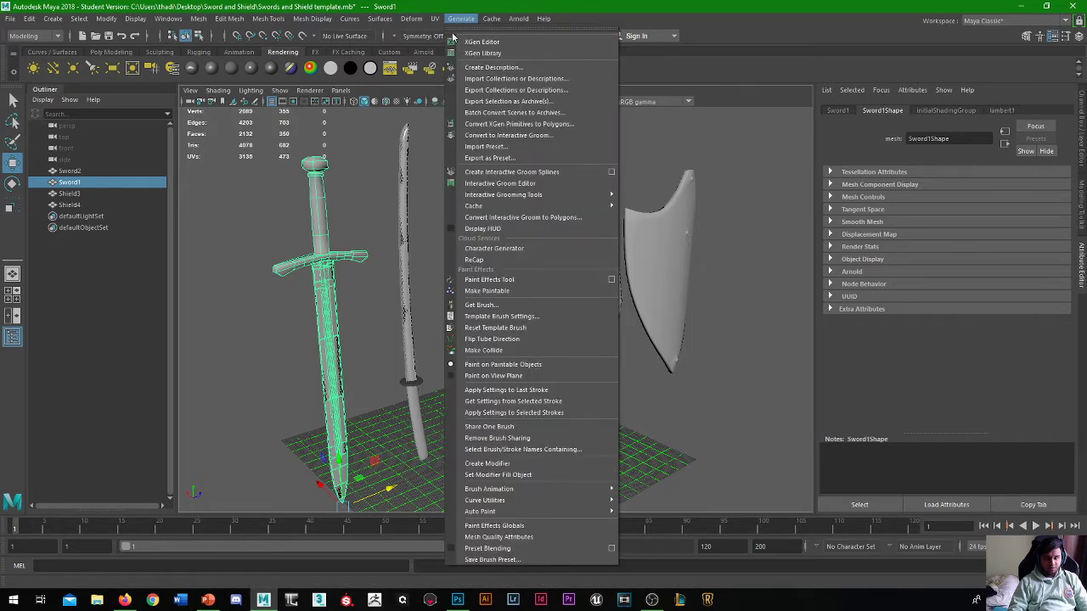
pyautogui.click(445, 38)
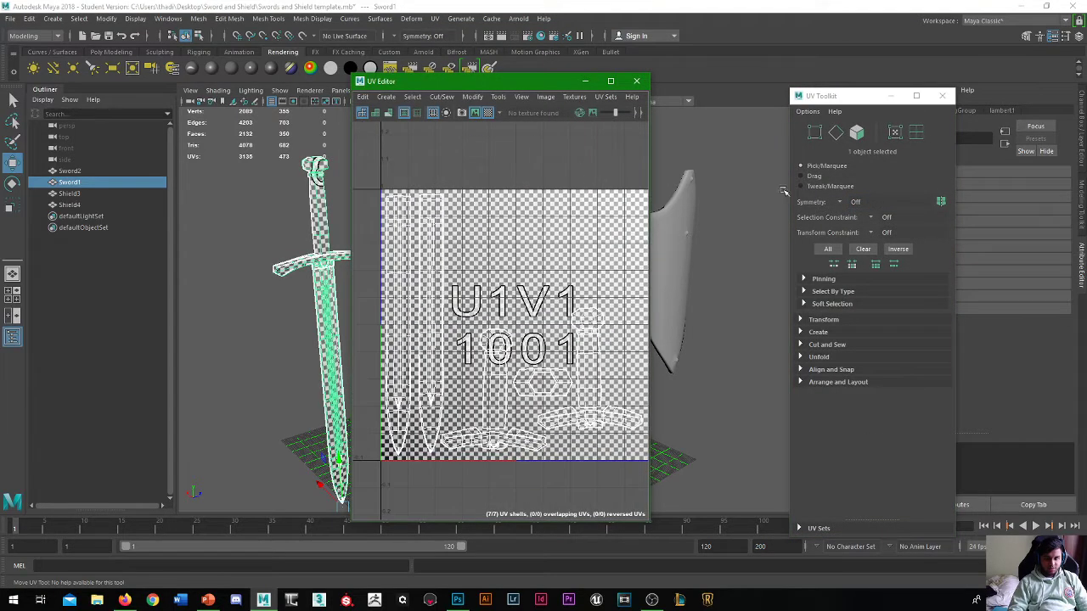
pyautogui.click(857, 131)
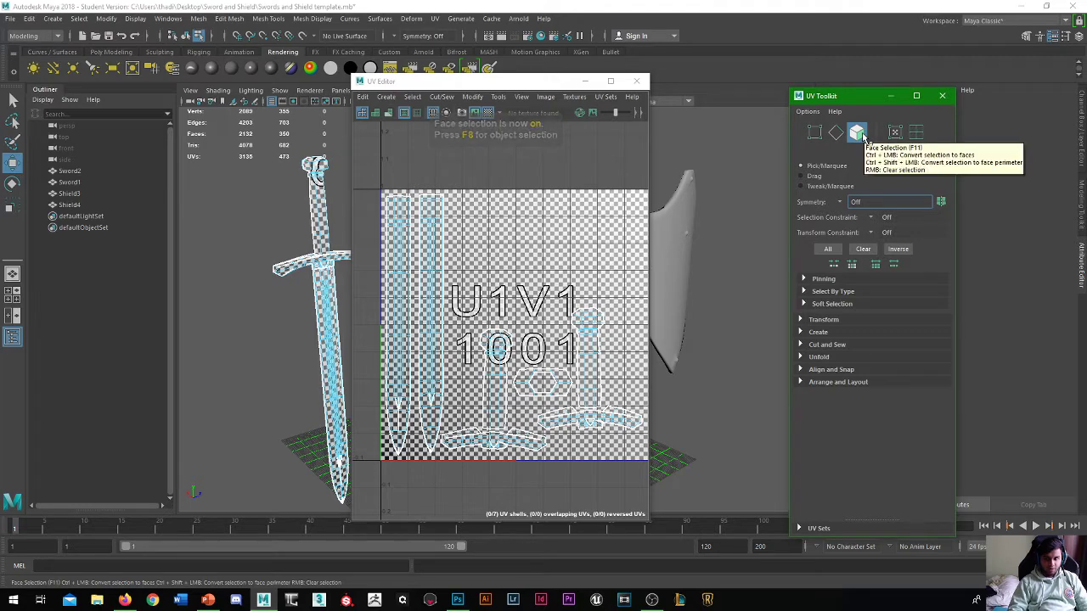
# Turn off the checker map and marquee-select all seven sword UV shells.
pyautogui.scroll(-3, 514, 280)
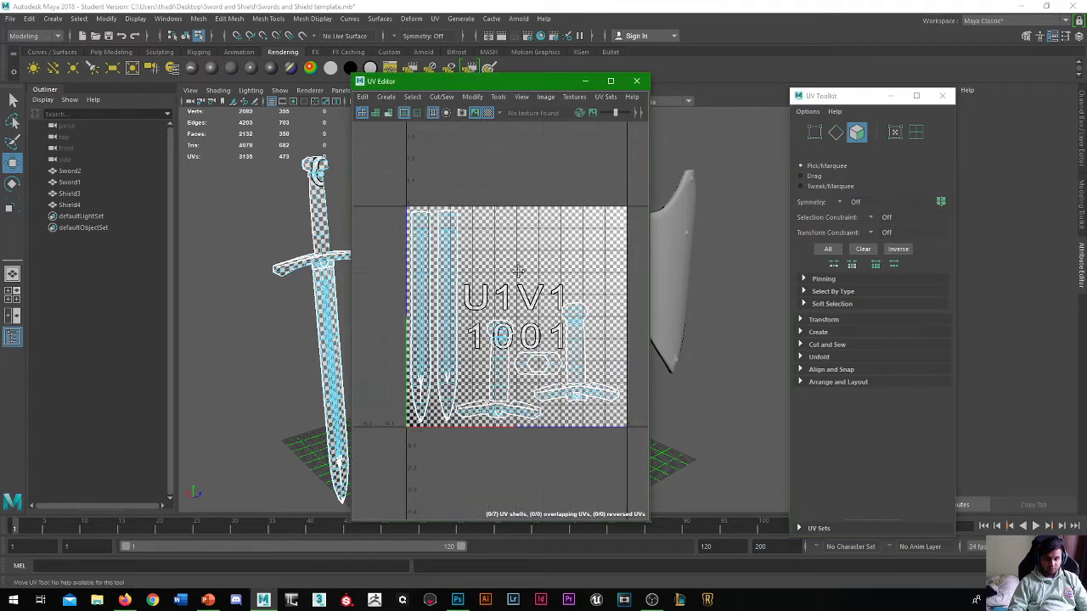
pyautogui.click(489, 113)
pyautogui.click(489, 114)
pyautogui.click(489, 114)
pyautogui.click(489, 114)
pyautogui.click(489, 114)
pyautogui.moveTo(409, 184); pyautogui.dragTo(650, 477)
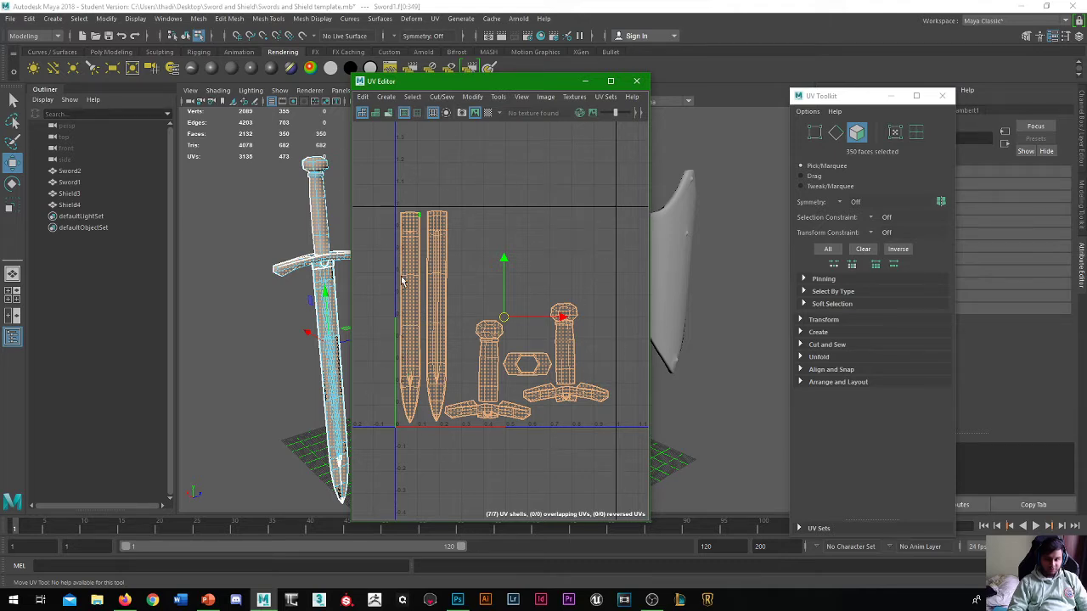
# Set the UV Snapshot output file to overwrite Sword1.tga.
pyautogui.click(462, 115)
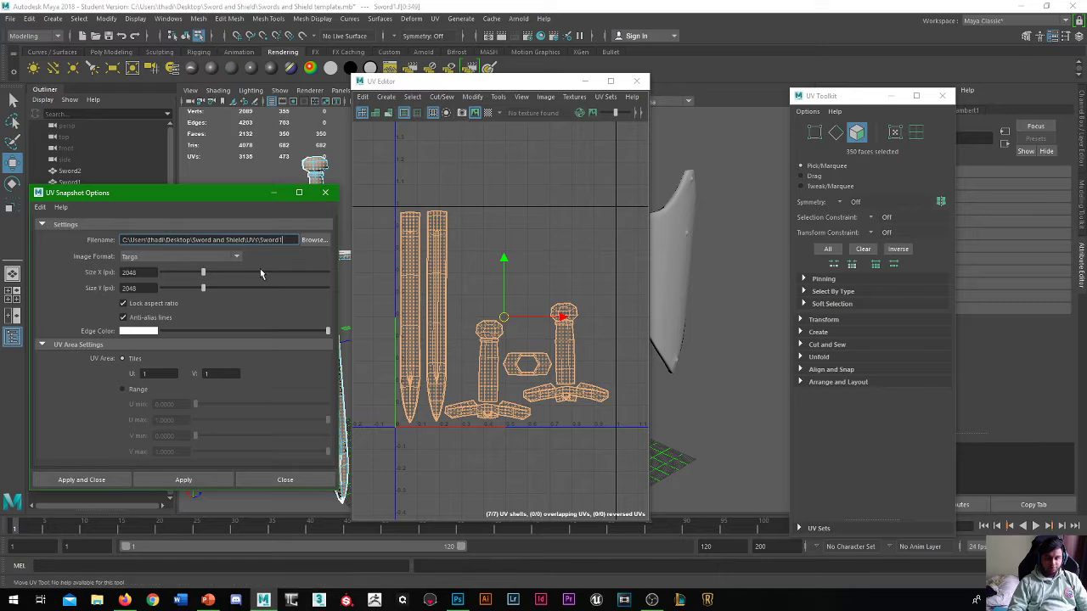
pyautogui.click(314, 239)
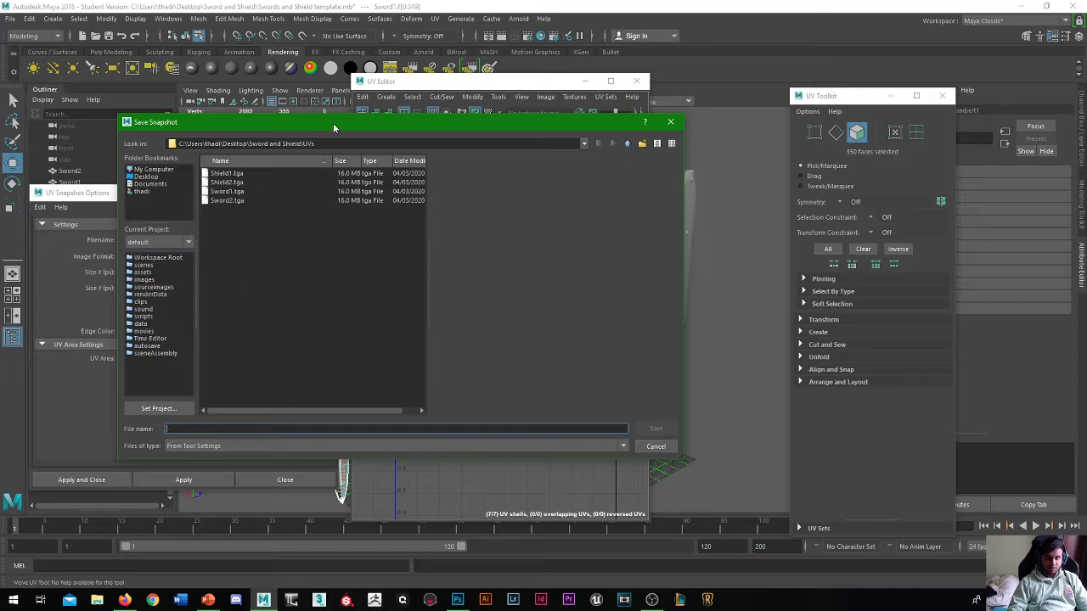
pyautogui.moveTo(337, 126); pyautogui.dragTo(385, 176)
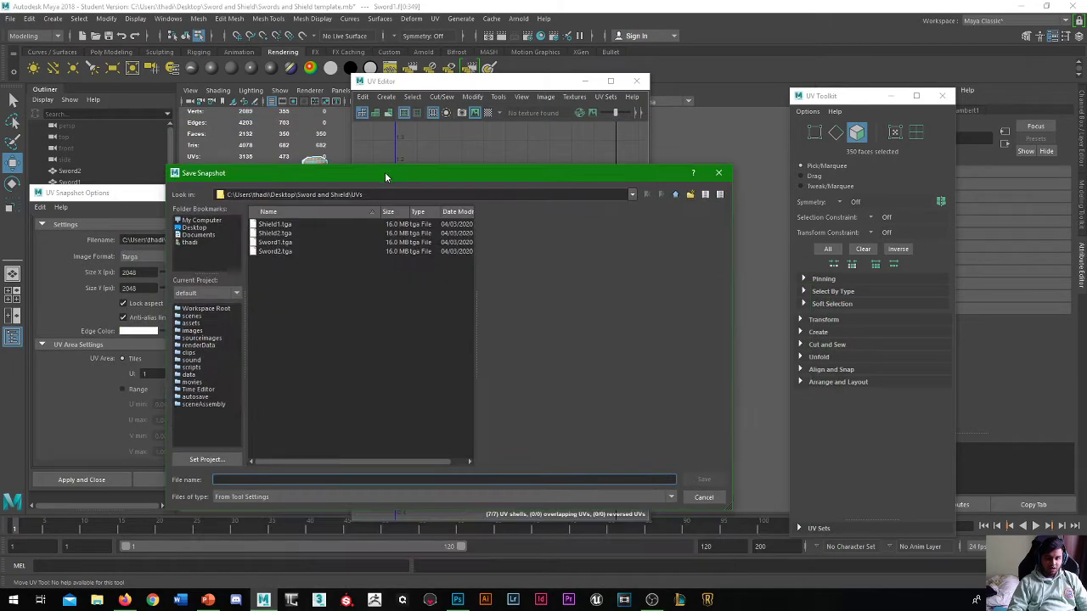
pyautogui.click(279, 243)
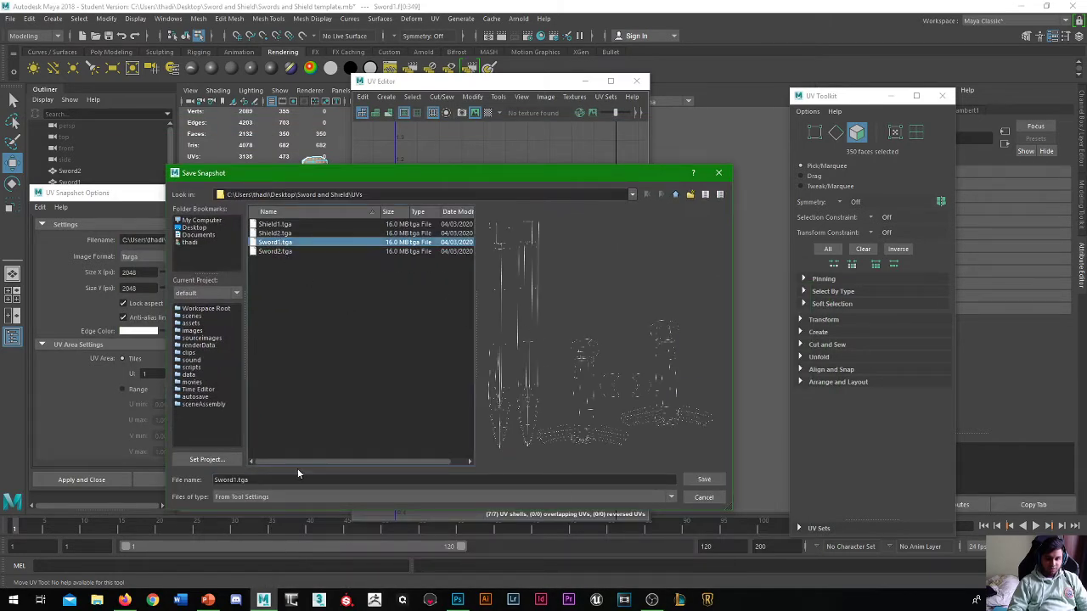
pyautogui.click(704, 479)
pyautogui.click(424, 358)
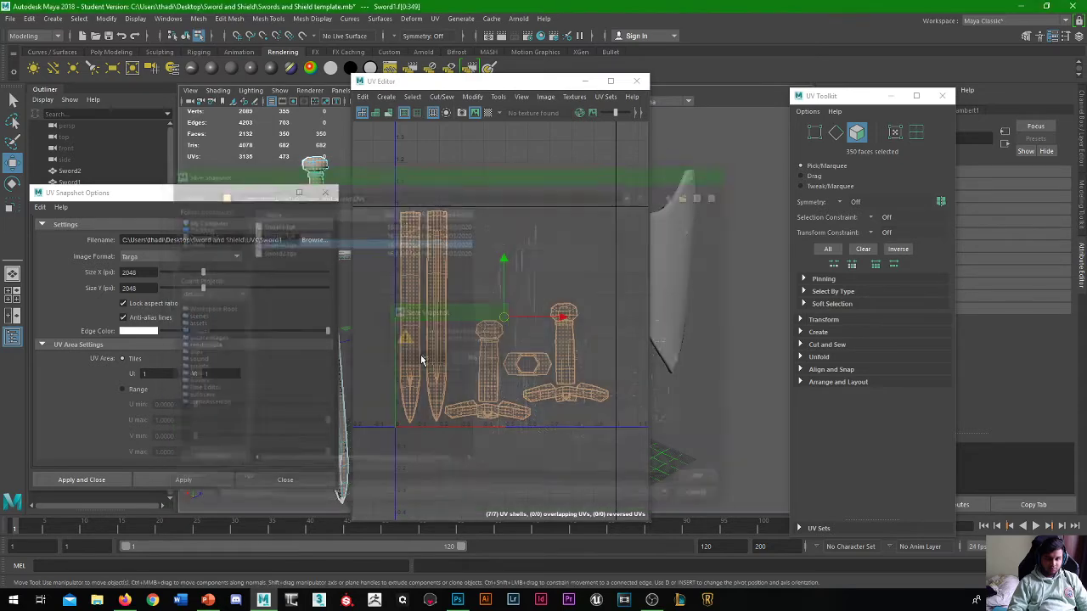
# Export the 2048×2048 Targa snapshot over Sword1.tga and close the UV Editor.
pyautogui.click(144, 257)
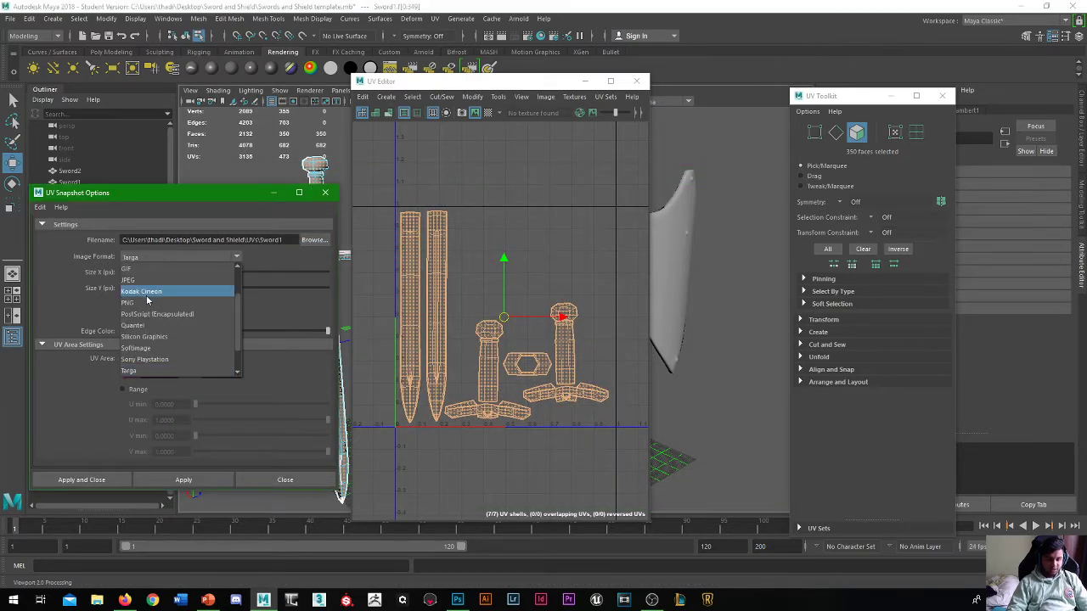
pyautogui.scroll(-1, 145, 304)
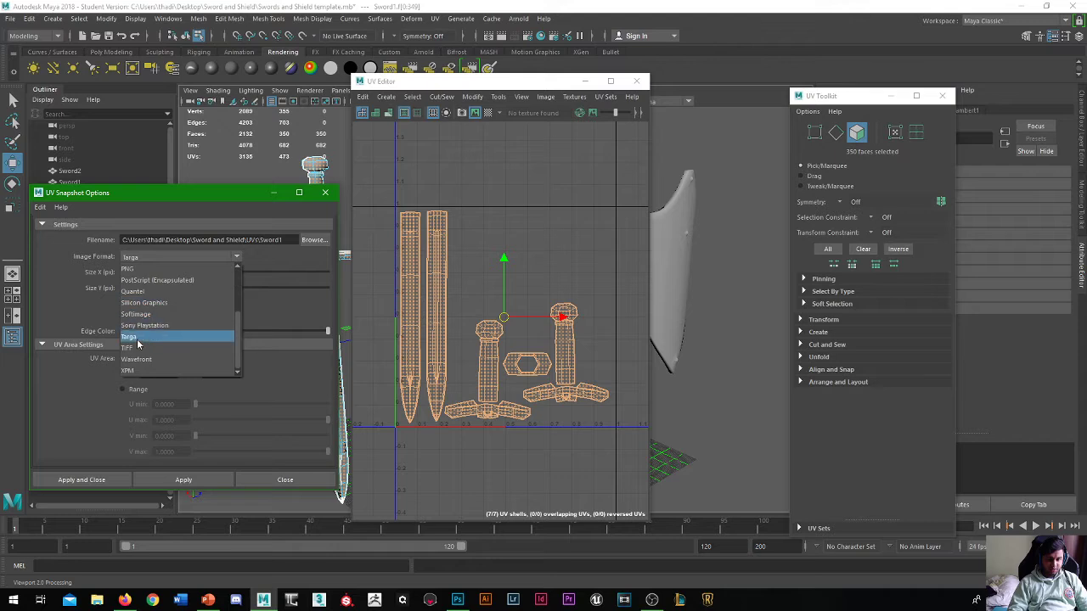
pyautogui.click(137, 259)
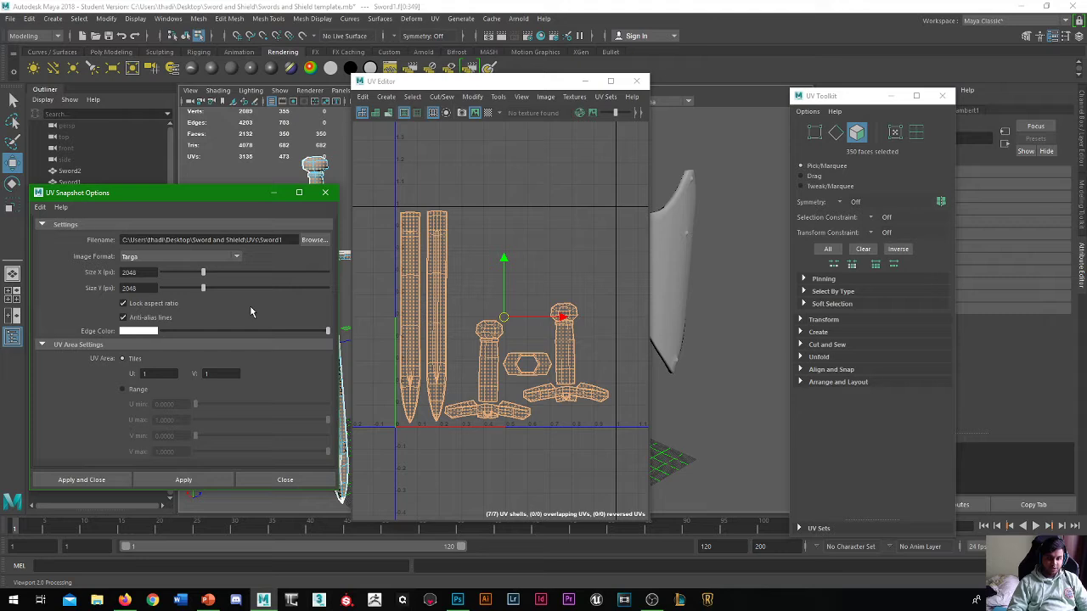
pyautogui.click(149, 259)
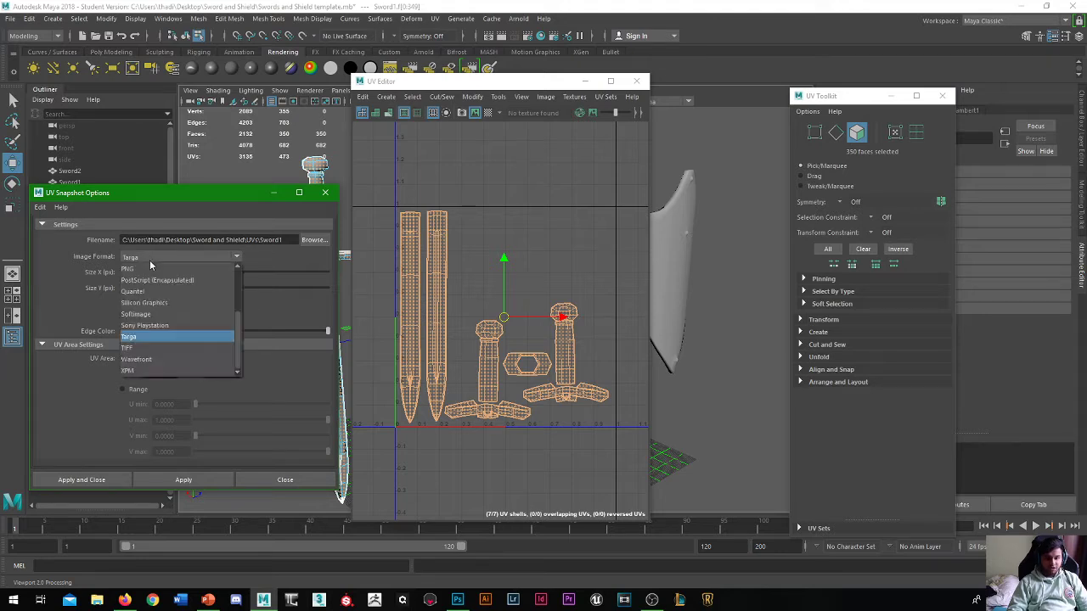
pyautogui.click(150, 260)
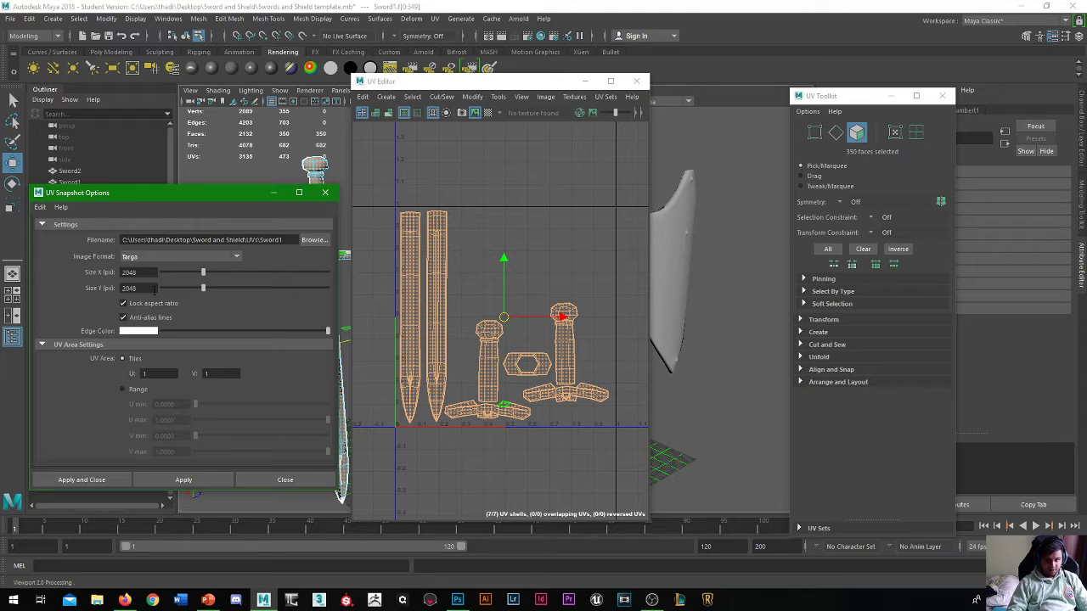
pyautogui.click(93, 480)
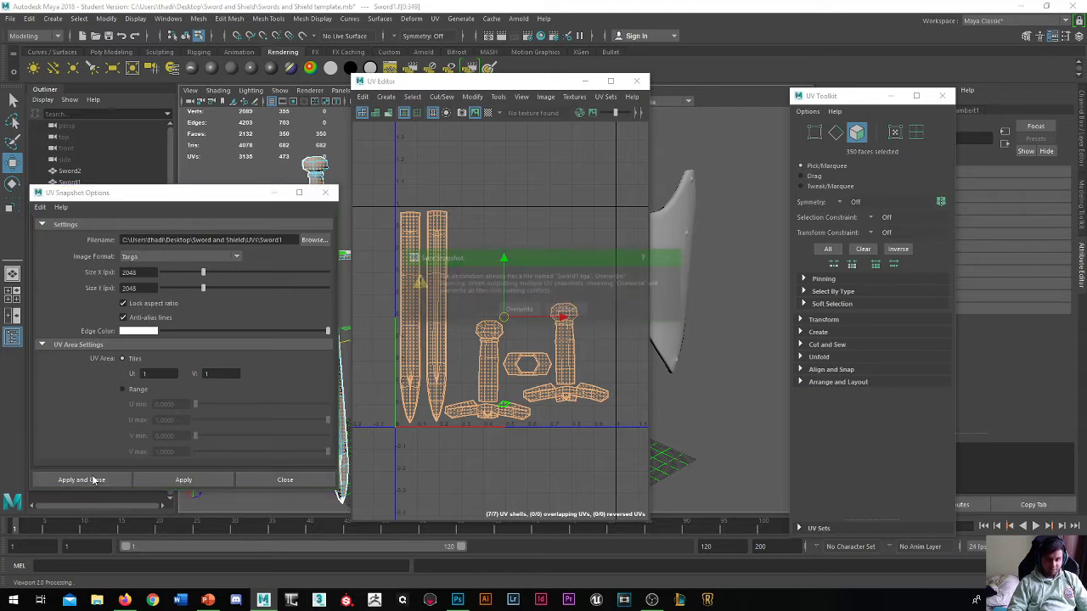
pyautogui.click(517, 310)
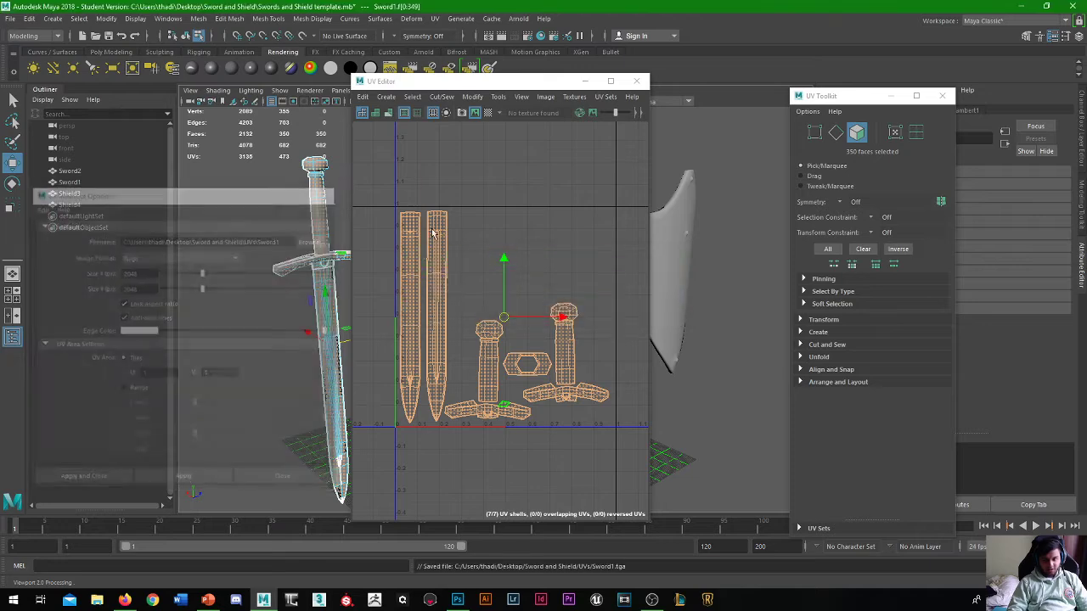
pyautogui.click(637, 80)
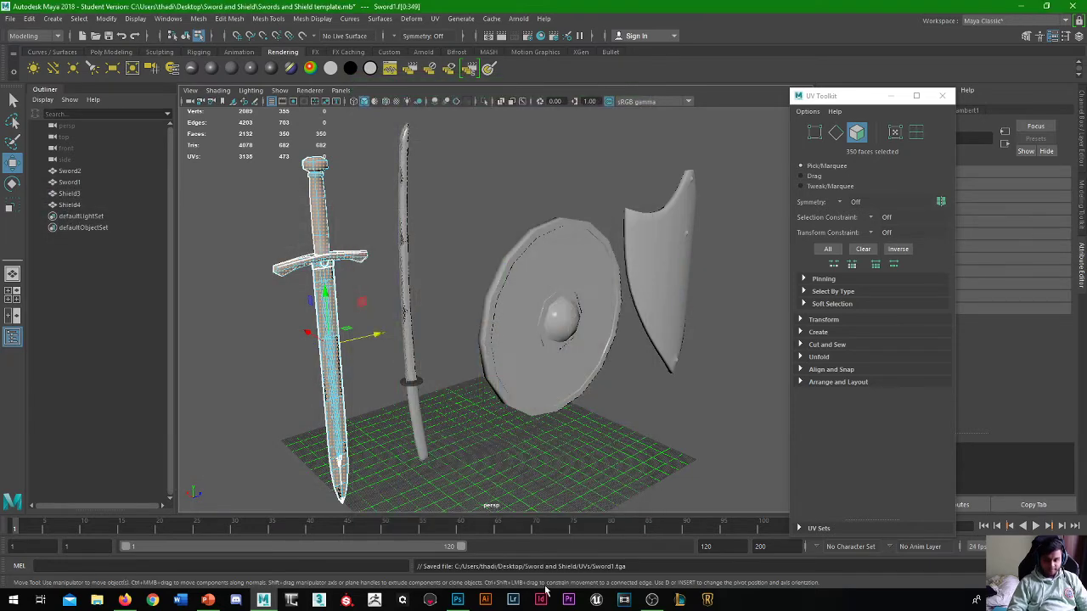
# Close the outdated Sword1.tga document in Photoshop.
pyautogui.click(456, 600)
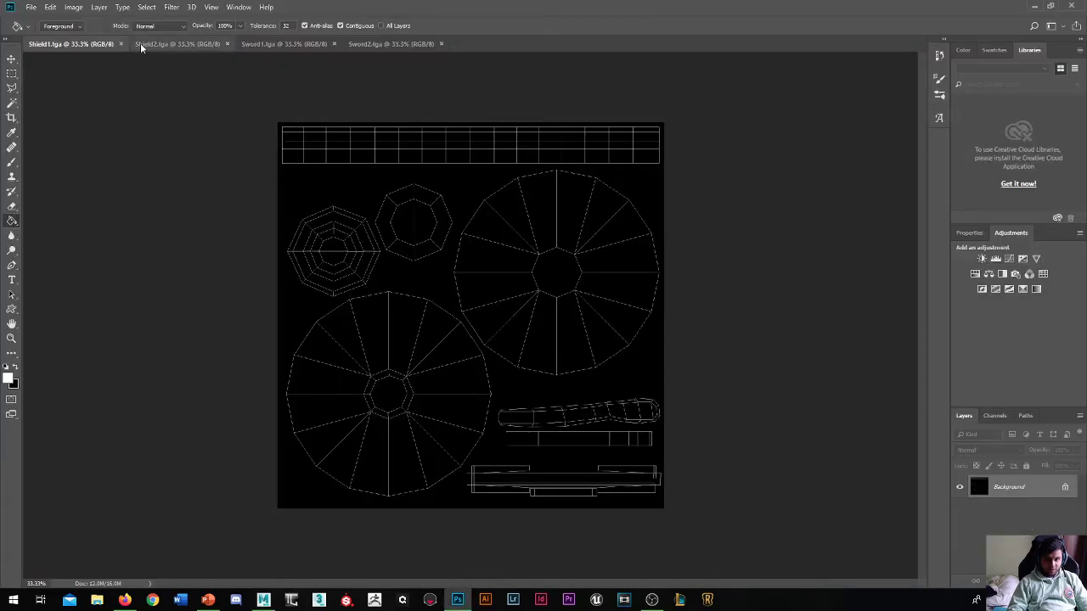
pyautogui.click(264, 45)
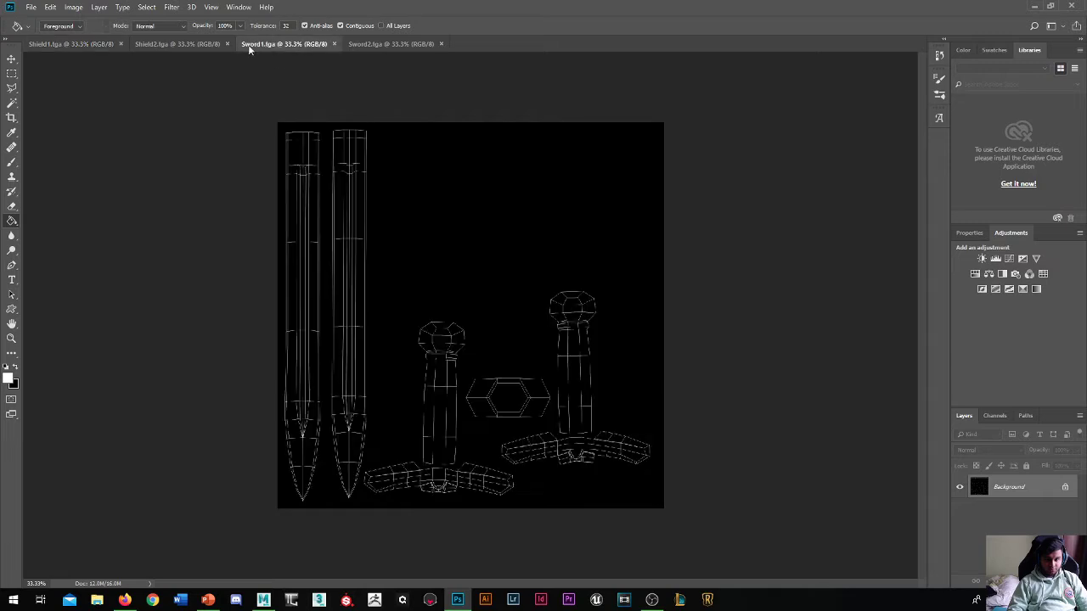
pyautogui.click(30, 7)
pyautogui.click(298, 41)
pyautogui.click(336, 43)
# Open the newly exported Sword1.tga from the UVs folder and select the Move tool.
pyautogui.click(31, 7)
pyautogui.click(38, 30)
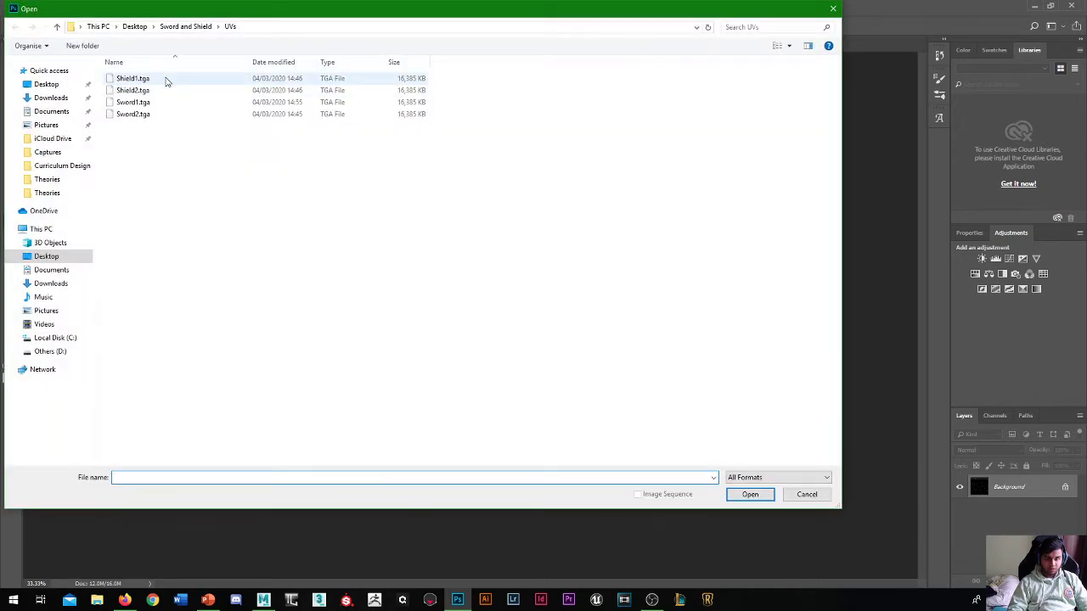
pyautogui.click(158, 102)
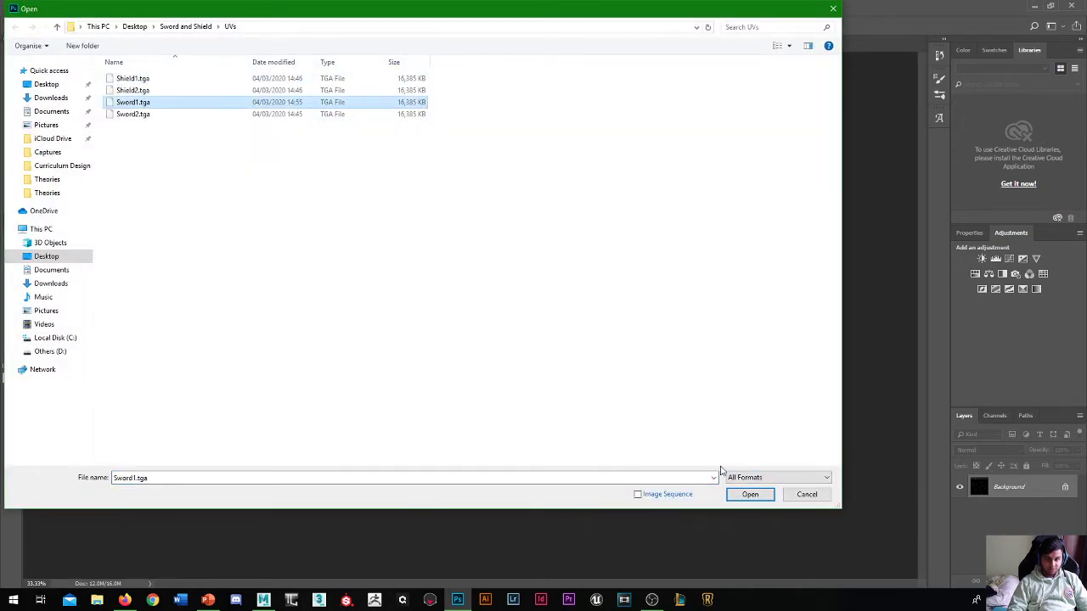
pyautogui.click(749, 493)
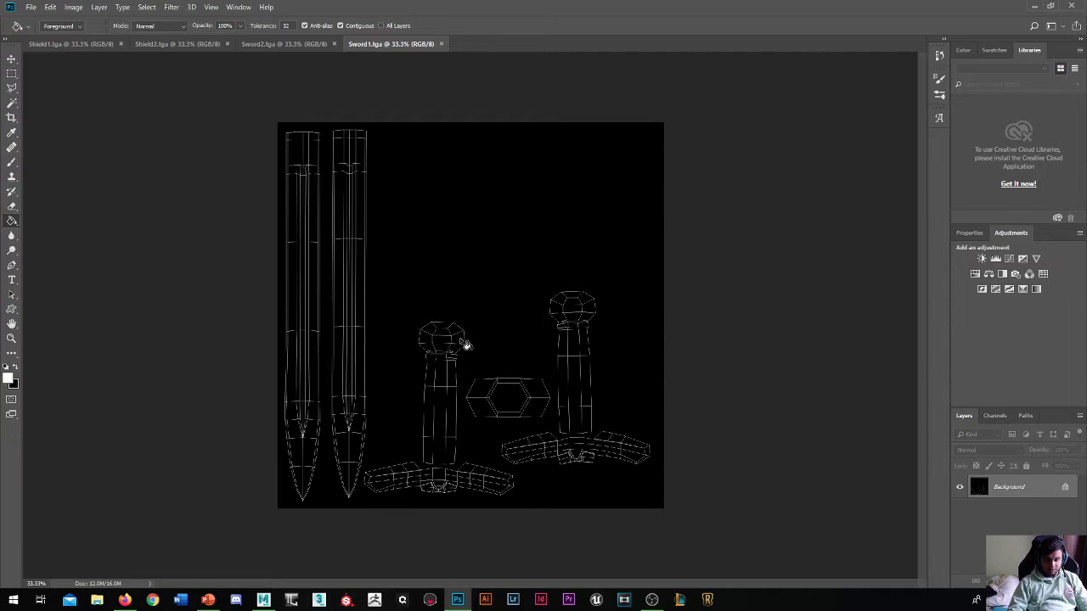
pyautogui.scroll(1, 396, 301)
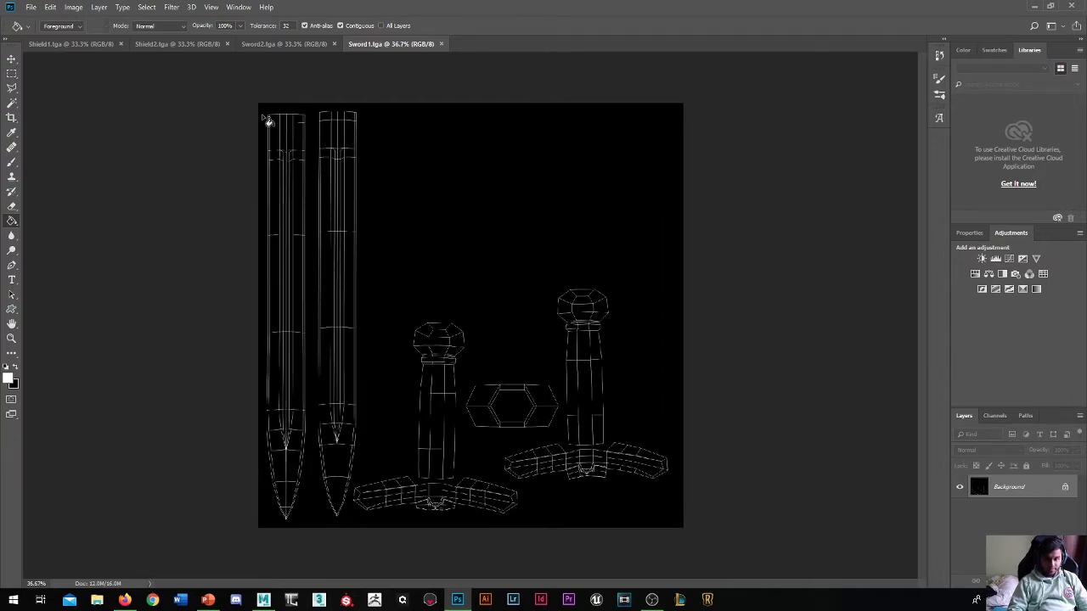
pyautogui.click(12, 60)
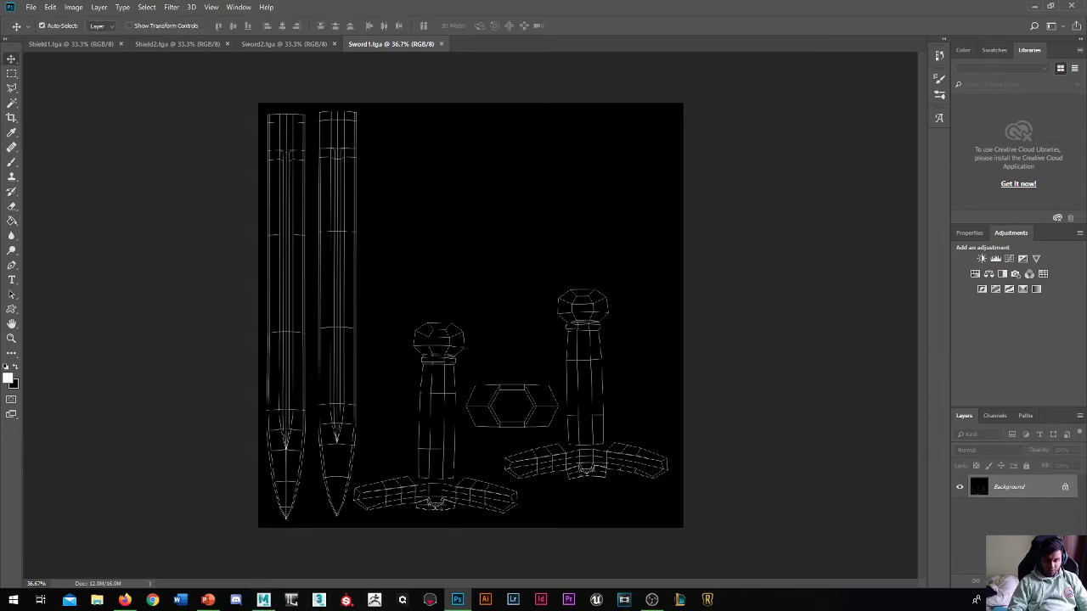
pyautogui.moveTo(123, 600)
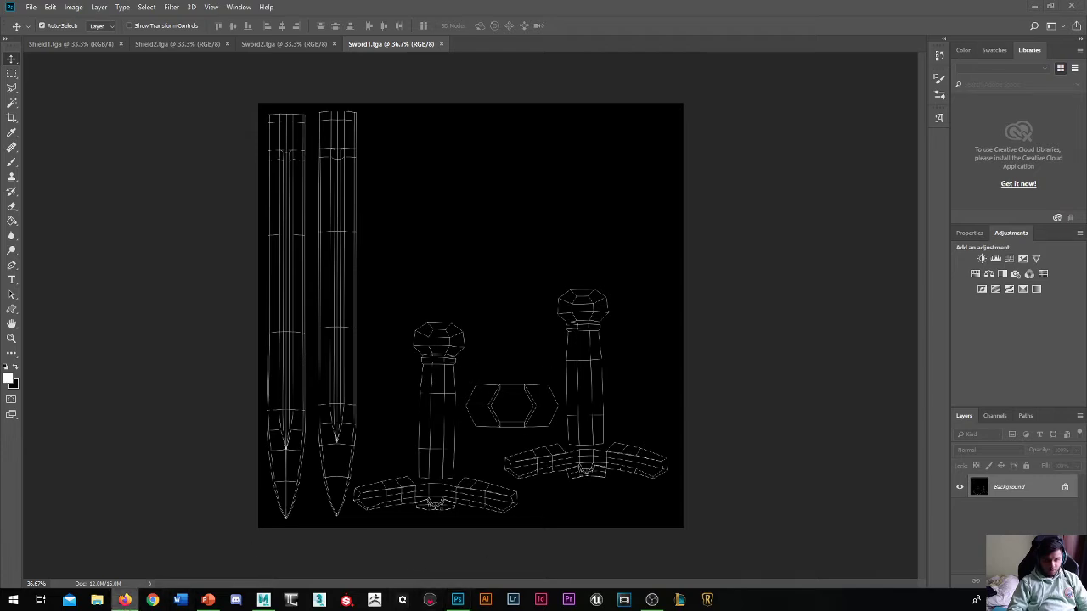
# Preview and copy a brushed metal image from the steel texture results.
pyautogui.click(125, 600)
pyautogui.doubleClick(466, 133)
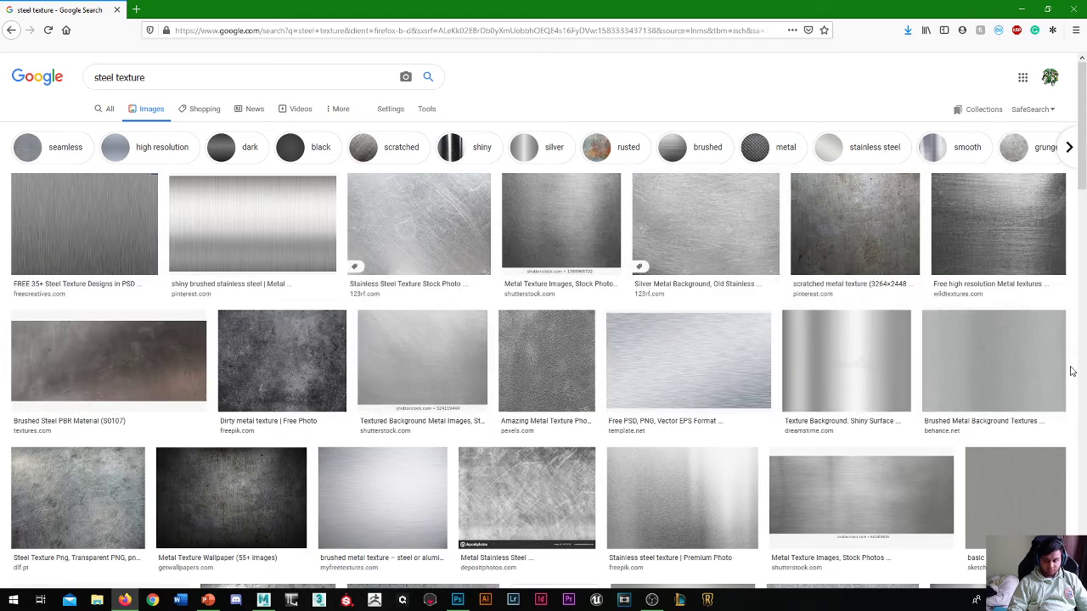
pyautogui.click(990, 365)
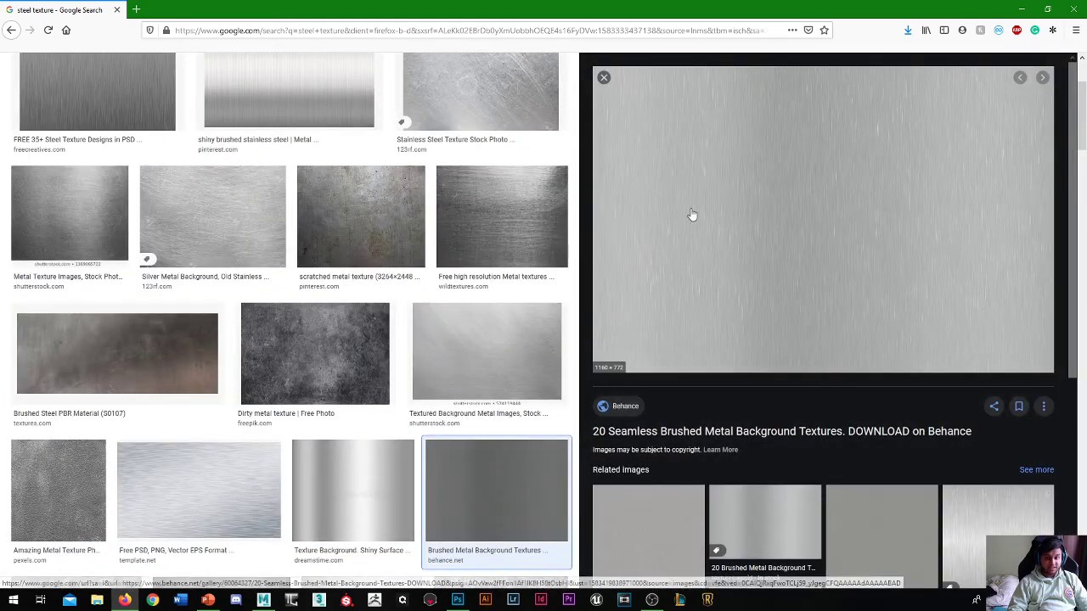
pyautogui.rightClick(716, 229)
pyautogui.click(756, 342)
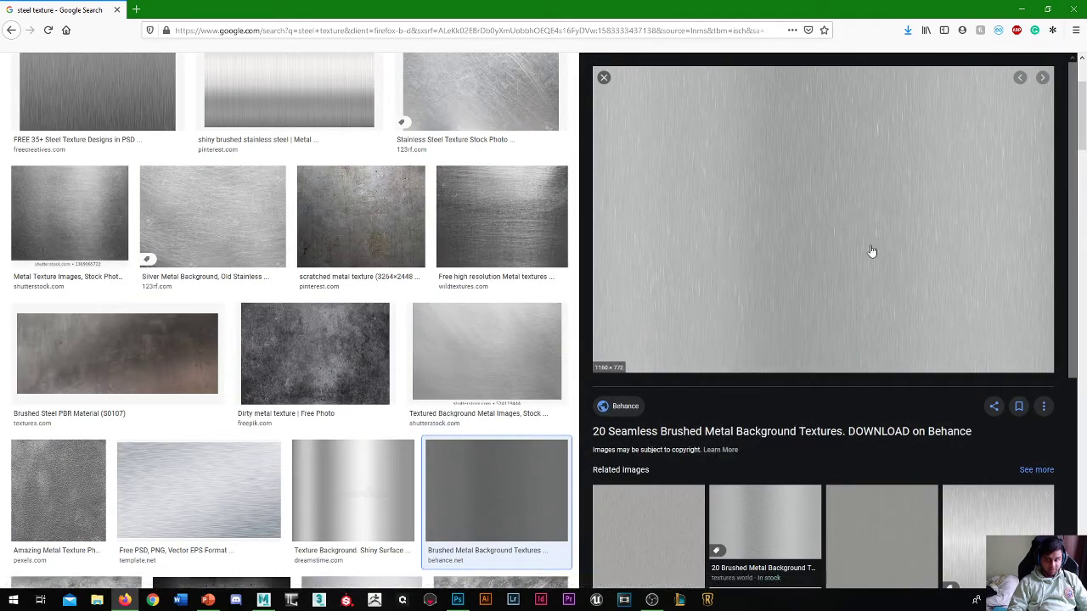
pyautogui.click(1021, 9)
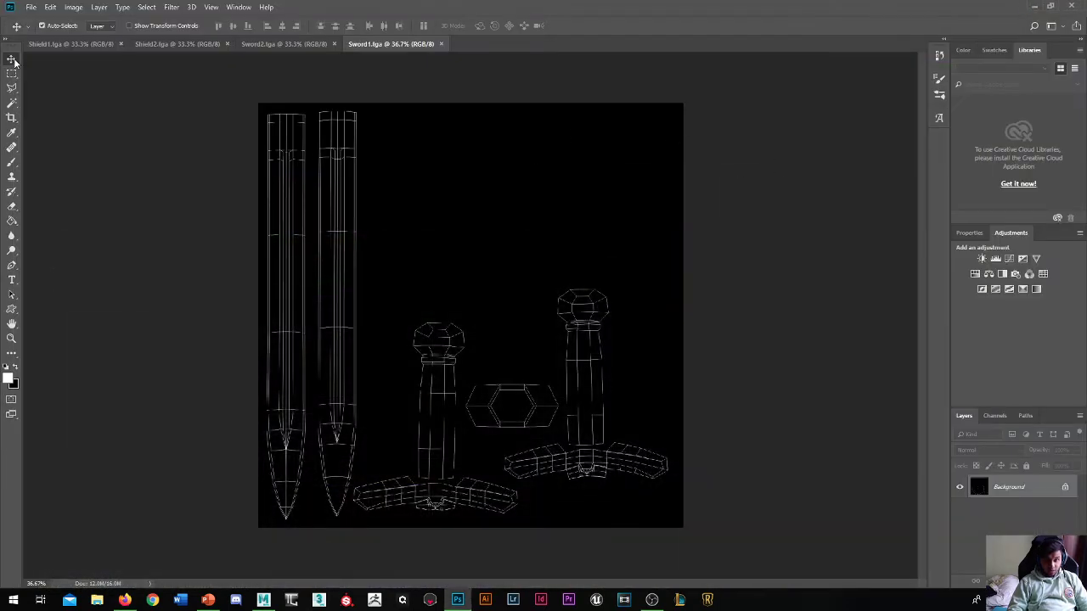
# Browse other steel previews and copy the dark FreeCreatives brushed steel image instead.
pyautogui.click(125, 599)
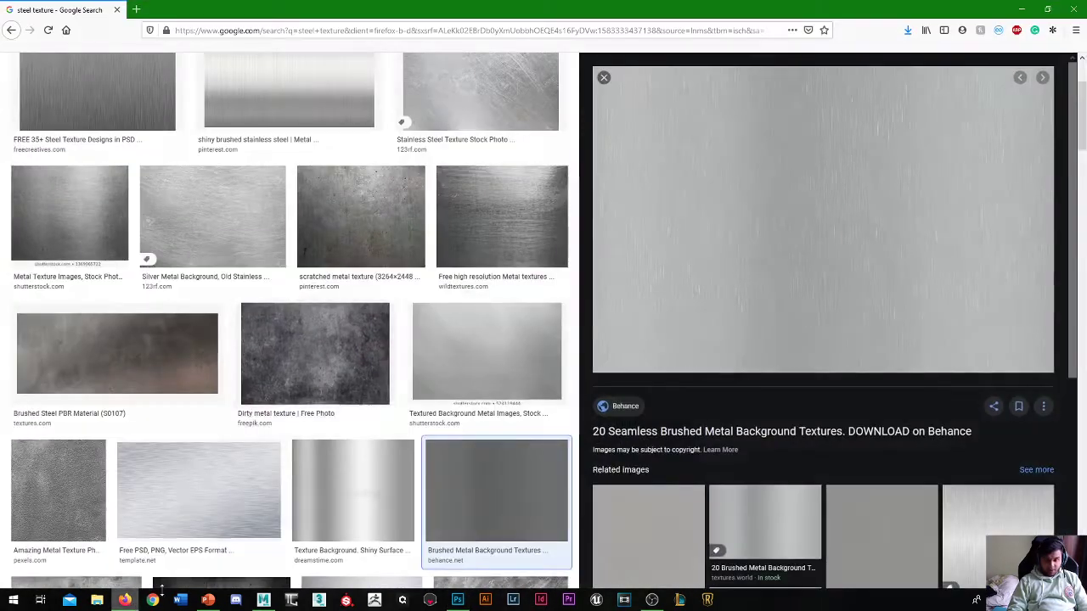
pyautogui.click(301, 94)
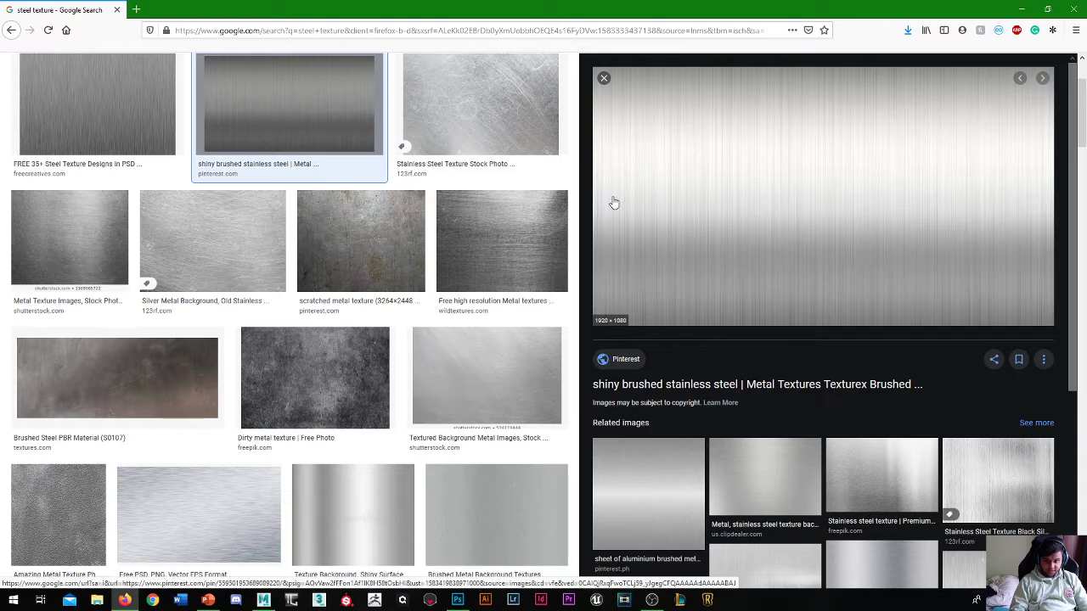
pyautogui.click(603, 78)
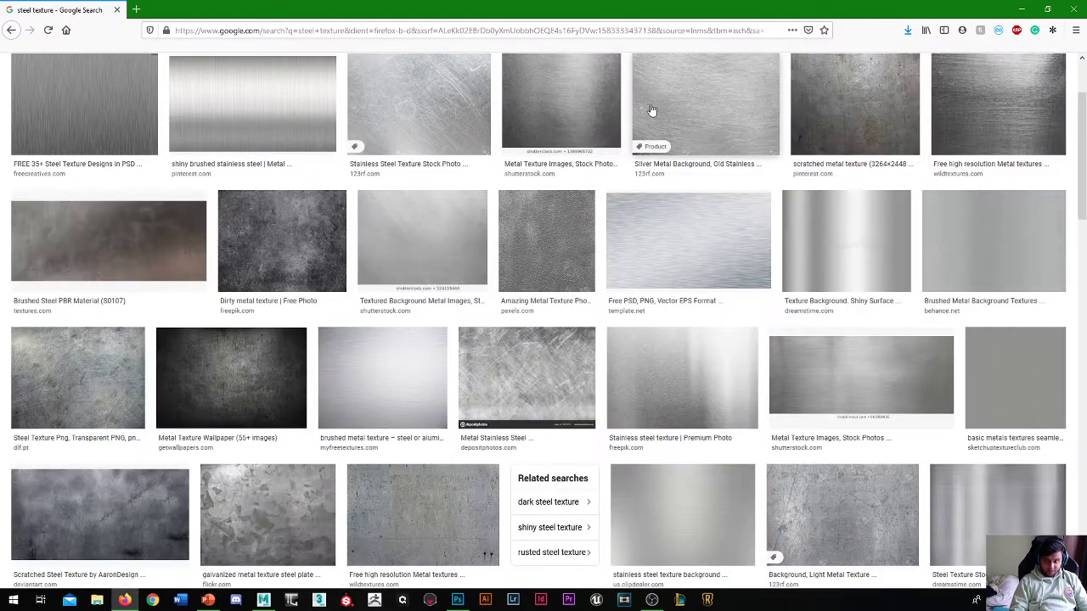
pyautogui.click(963, 238)
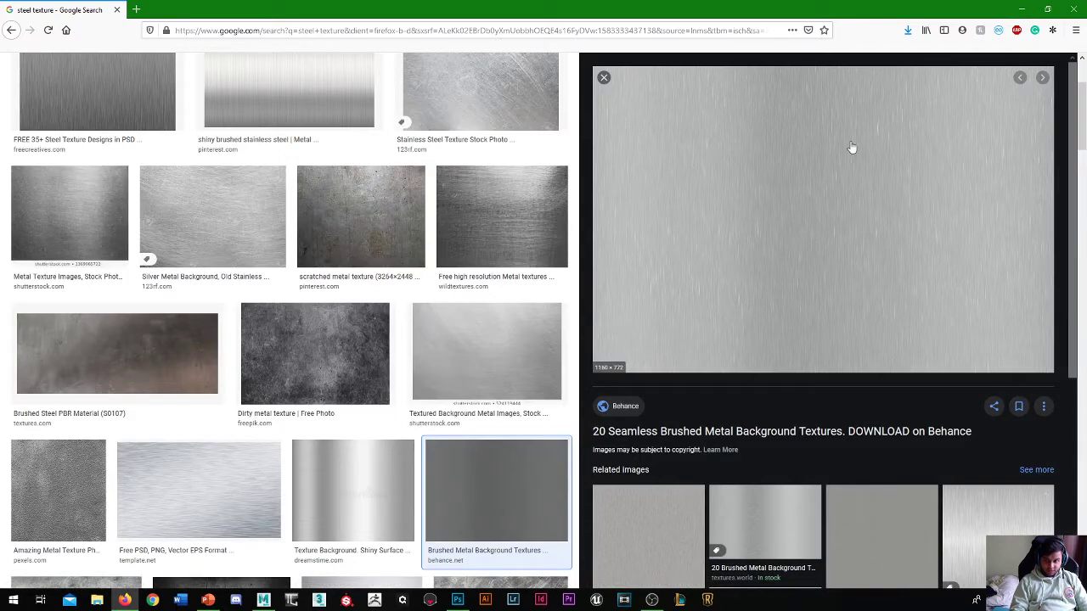
pyautogui.scroll(3, 628, 247)
pyautogui.click(604, 198)
pyautogui.click(111, 231)
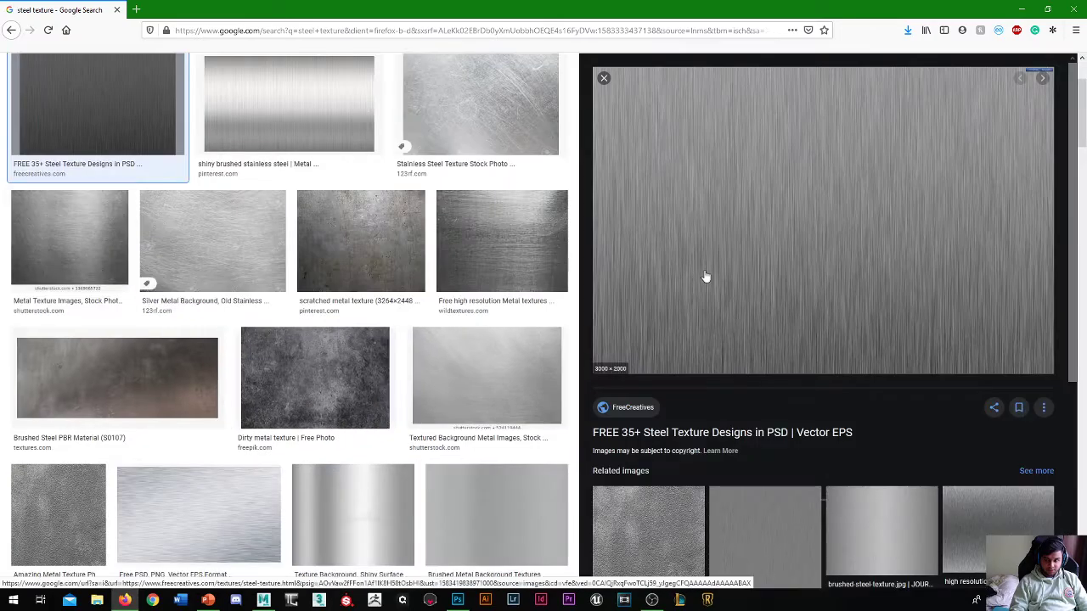
pyautogui.rightClick(826, 183)
pyautogui.click(859, 294)
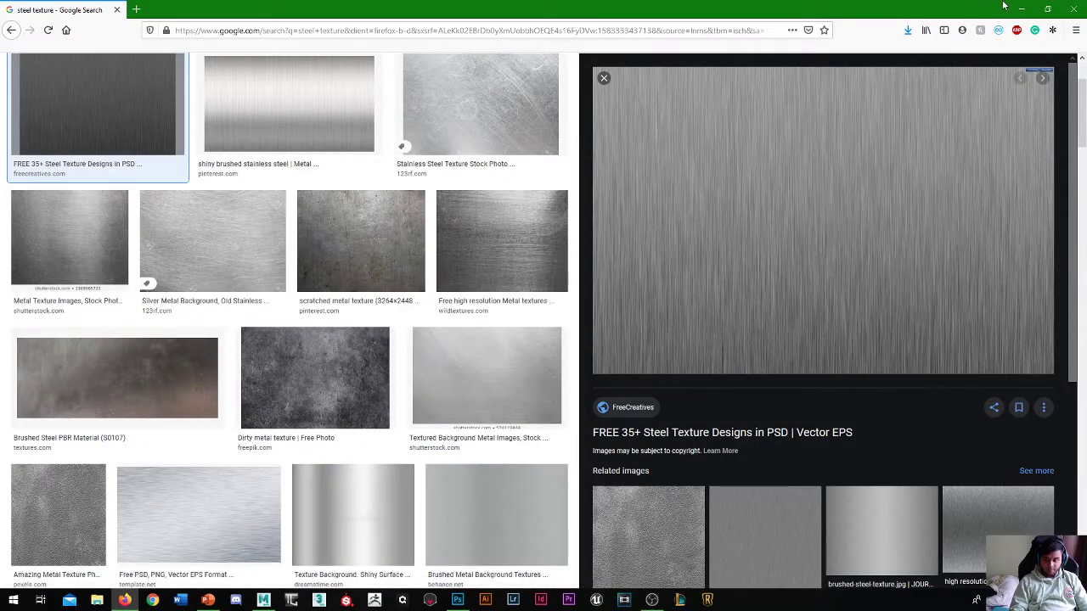
# Paste the brushed steel texture into Sword1.tga as Layer 1 and hide it.
pyautogui.click(1021, 9)
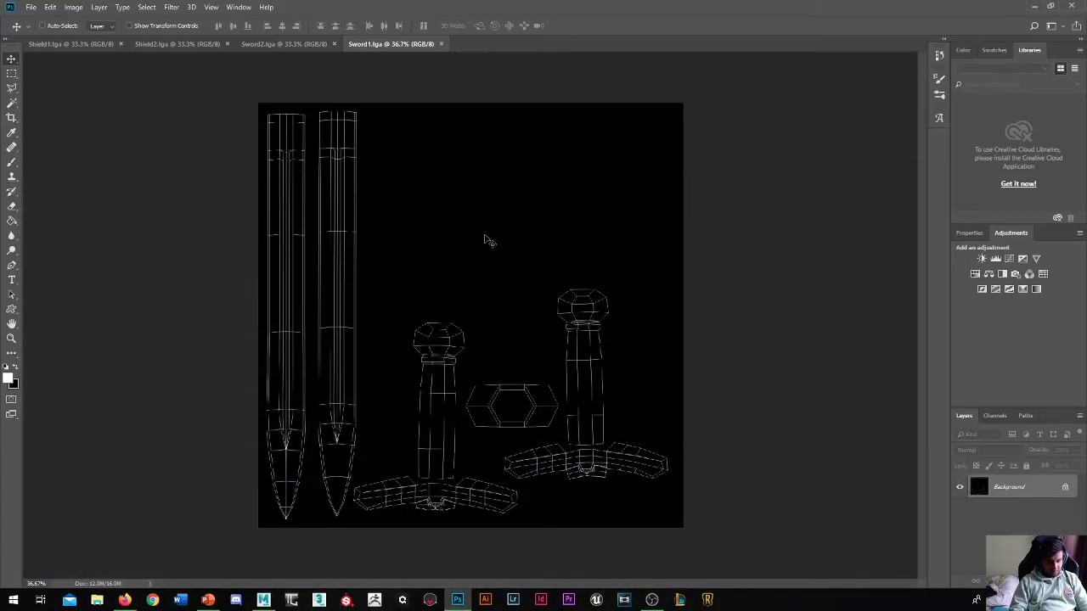
pyautogui.hotkey('ctrl', 'v')
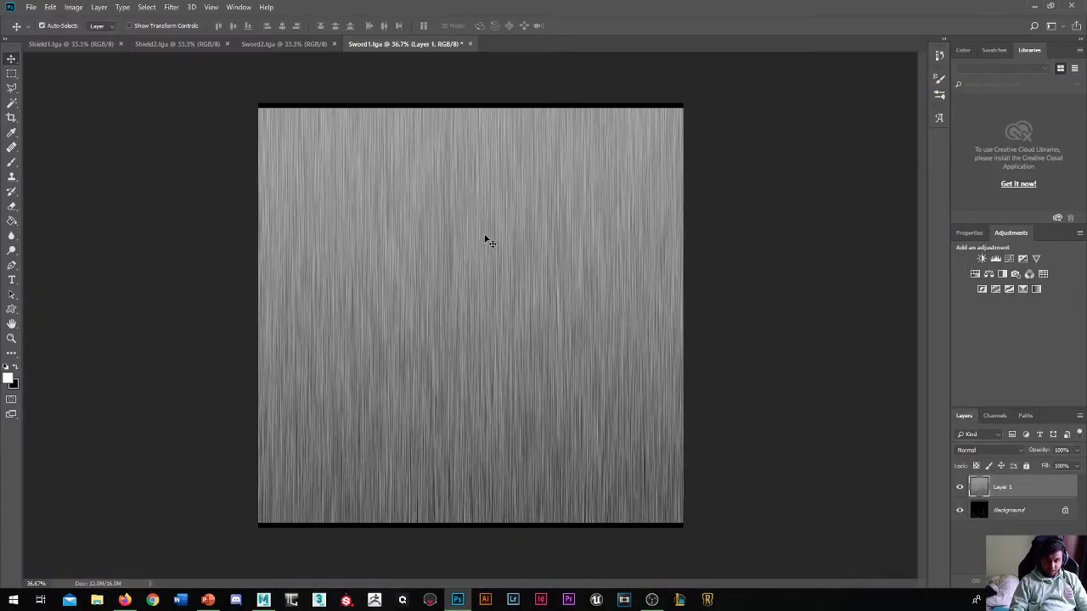
pyautogui.click(960, 488)
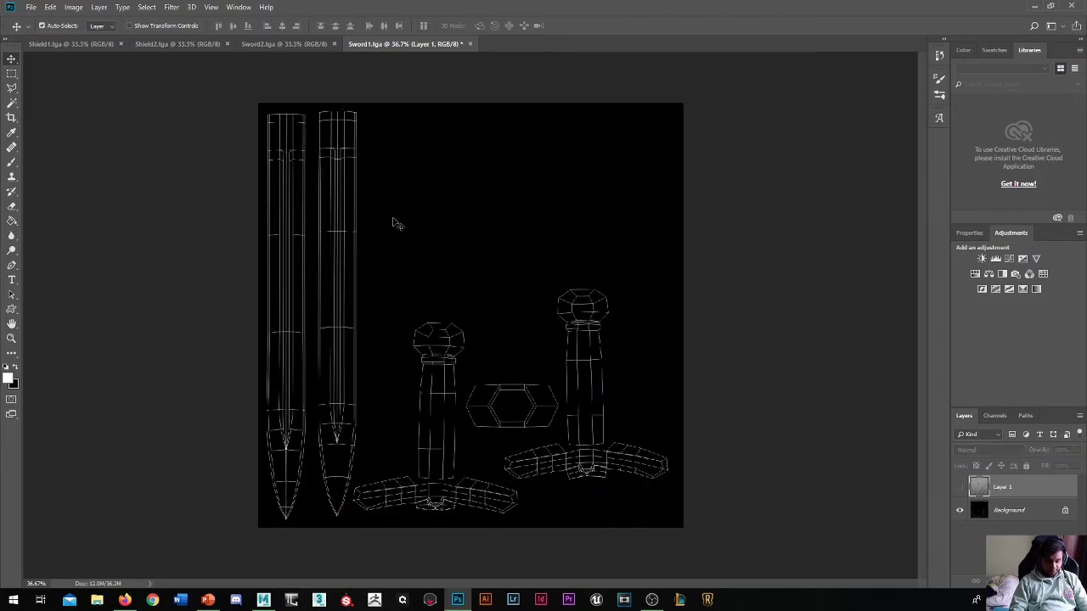
# Zoom in and begin a Lasso outline around the left sword blade.
pyautogui.press('l')
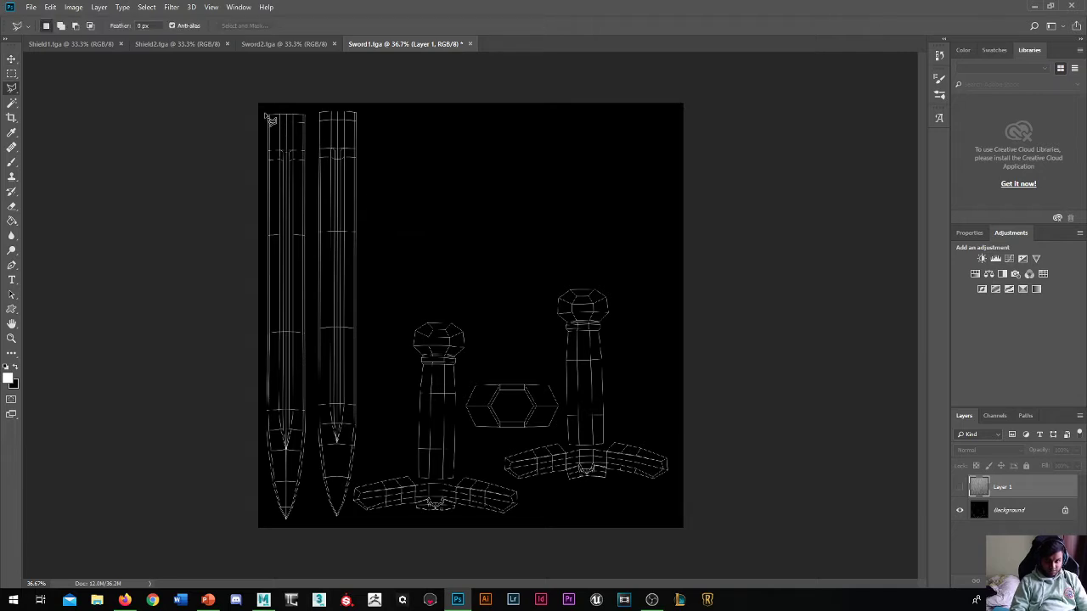
pyautogui.hotkey('ctrl', '+')
pyautogui.scroll(-1, 252, 127)
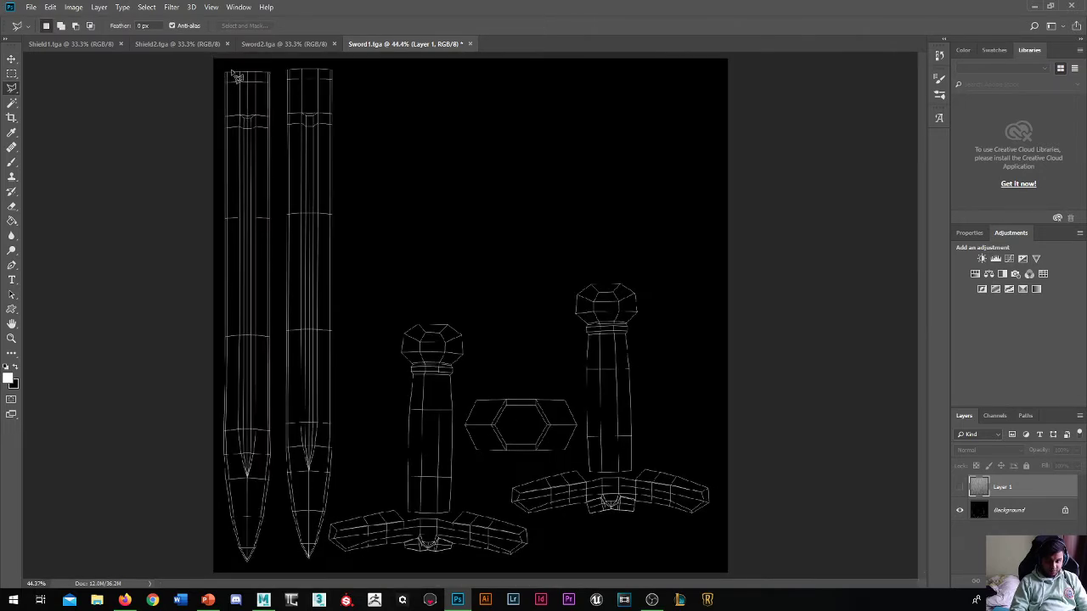
pyautogui.moveTo(225, 72)
pyautogui.mouseDown()
pyautogui.moveTo(276, 72)
pyautogui.moveTo(283, 577)
pyautogui.moveTo(248, 573)
pyautogui.moveTo(268, 556)
pyautogui.moveTo(249, 575)
pyautogui.moveTo(221, 517)
pyautogui.moveTo(235, 549)
pyautogui.moveTo(221, 377)
pyautogui.moveTo(151, 47)
pyautogui.moveTo(218, 78)
pyautogui.moveTo(268, 75)
pyautogui.mouseUp()
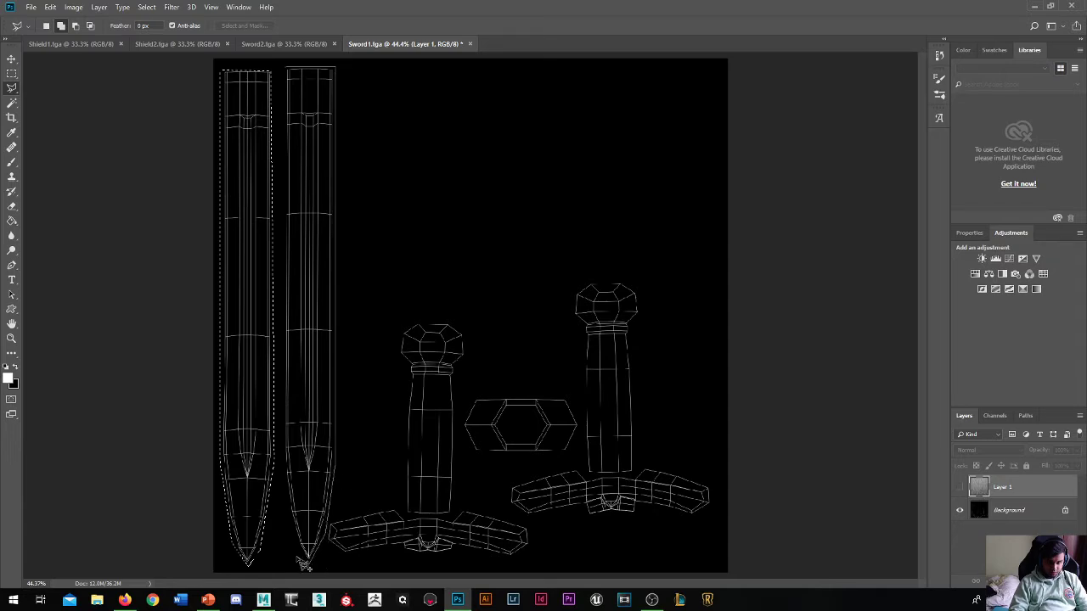
# Close the outline around both blades and place blade-shaped steel pieces over the blade shells.
pyautogui.click(304, 556)
pyautogui.click(291, 77)
pyautogui.hotkey('ctrl', ',')
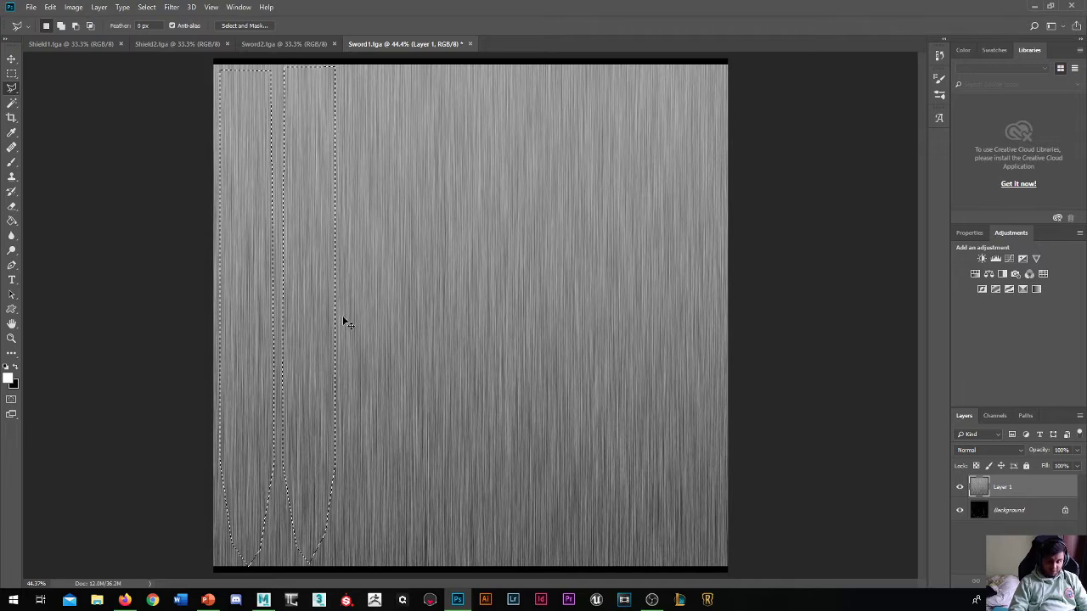
pyautogui.press('Delete')
pyautogui.hotkey('ctrl', 'd')
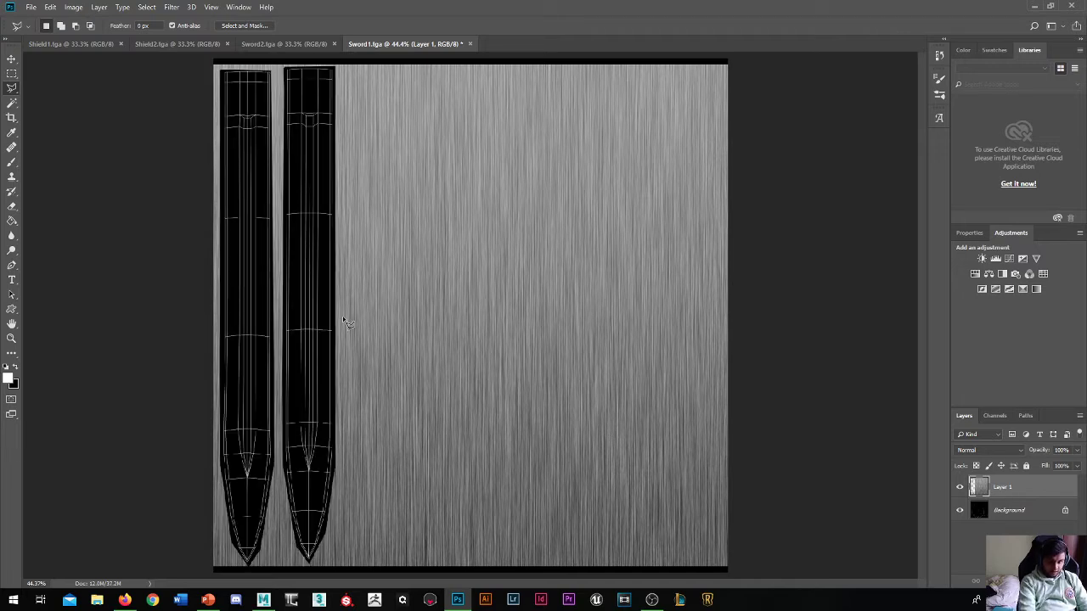
pyautogui.press('Delete')
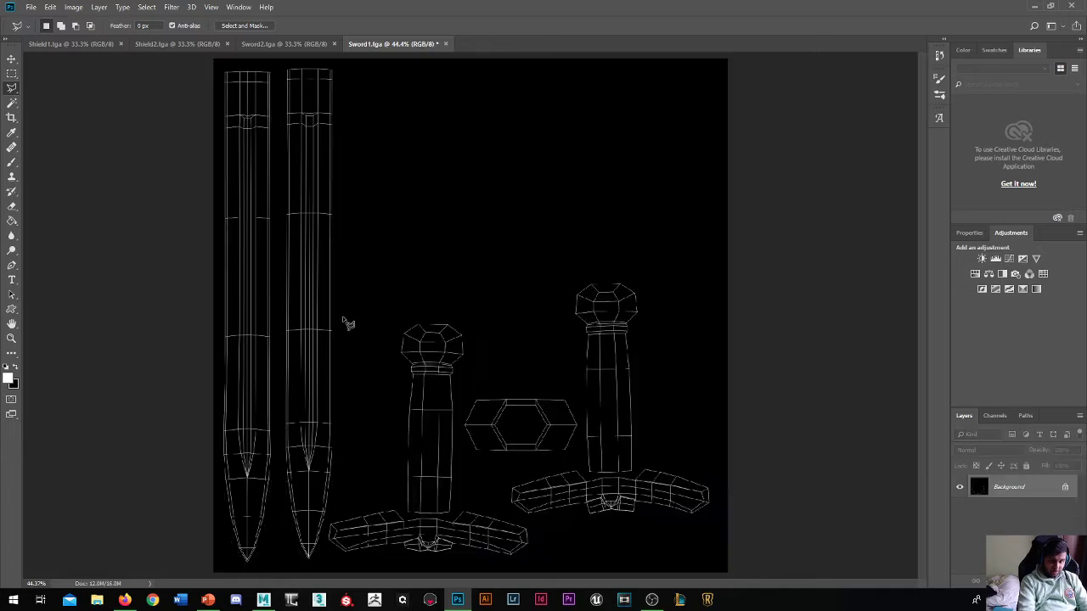
pyautogui.hotkey('ctrl', 'v')
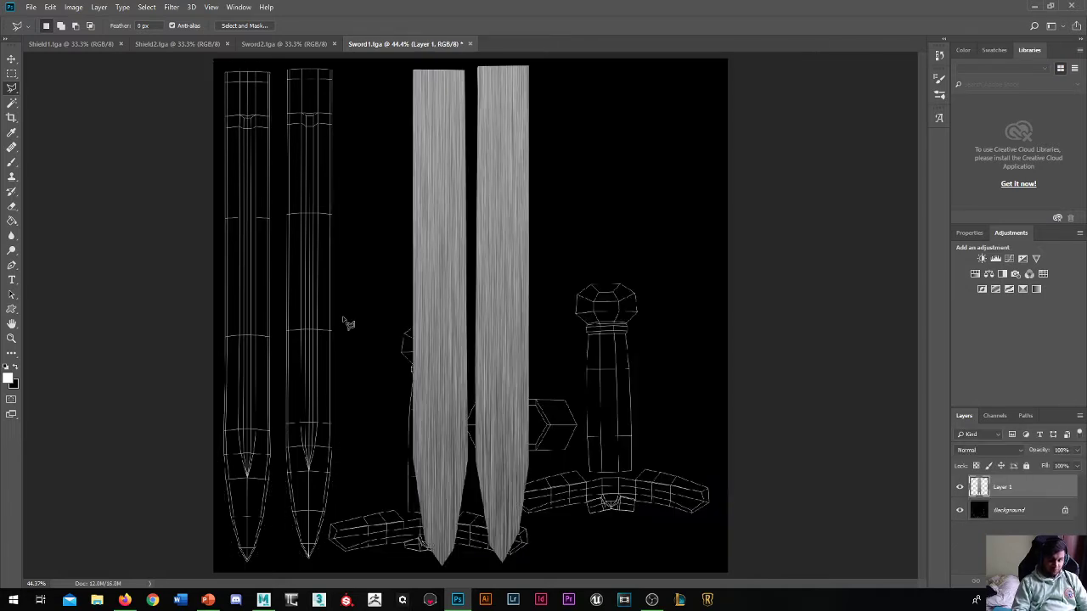
pyautogui.press('v')
pyautogui.moveTo(442, 322); pyautogui.dragTo(251, 324)
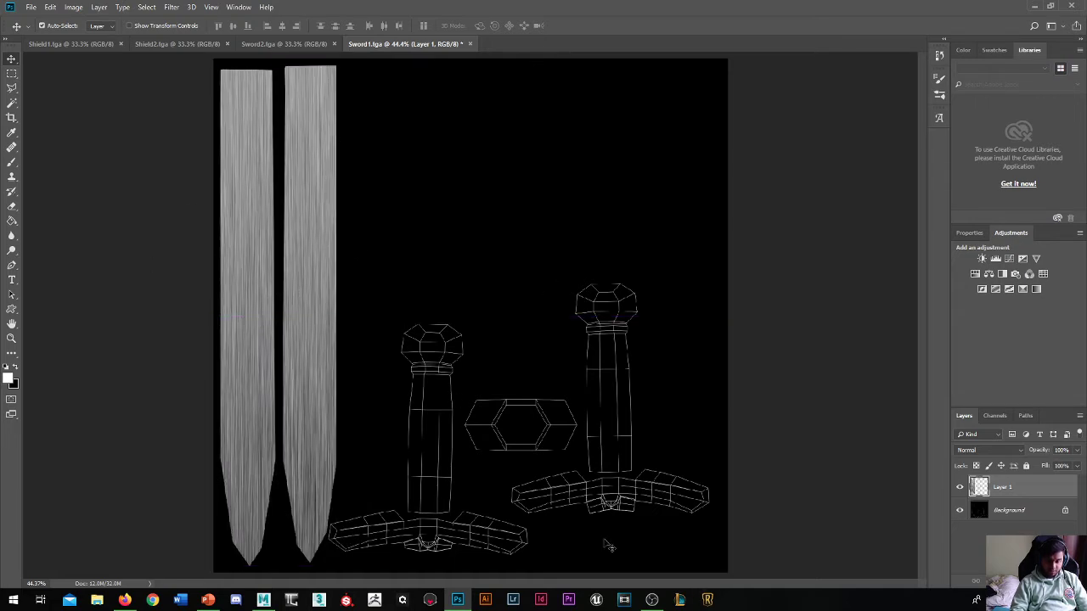
# Change the image search query from steel texture to gold texture.
pyautogui.click(125, 600)
pyautogui.scroll(1, 349, 242)
pyautogui.scroll(2, 350, 242)
pyautogui.doubleClick(102, 78)
pyautogui.write('gold texture')
pyautogui.press('Return')
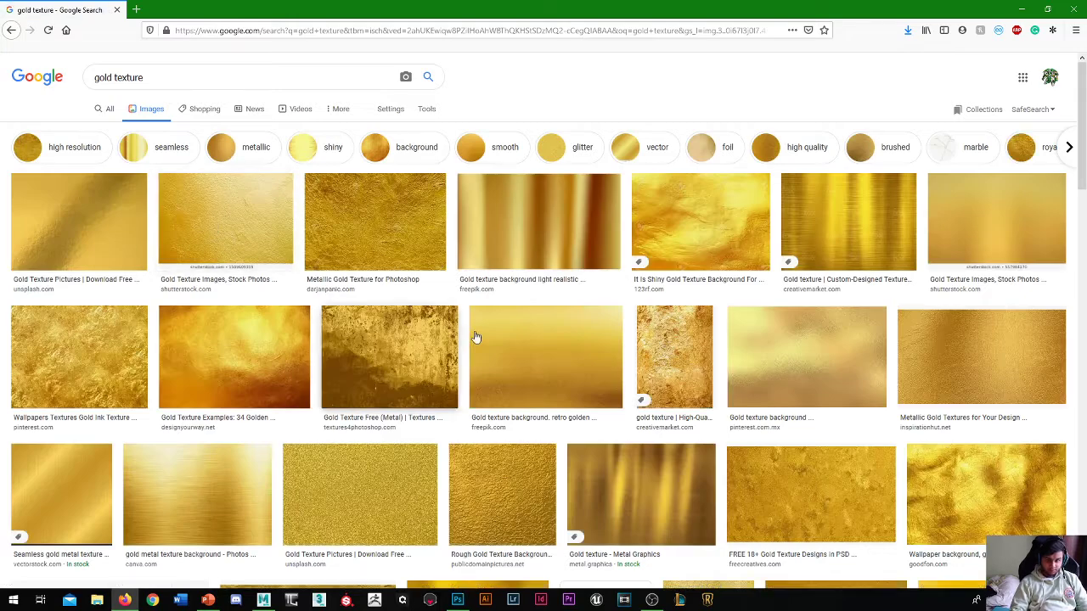
# Copy the orange-gold Gold Texture Examples image from the results.
pyautogui.click(576, 351)
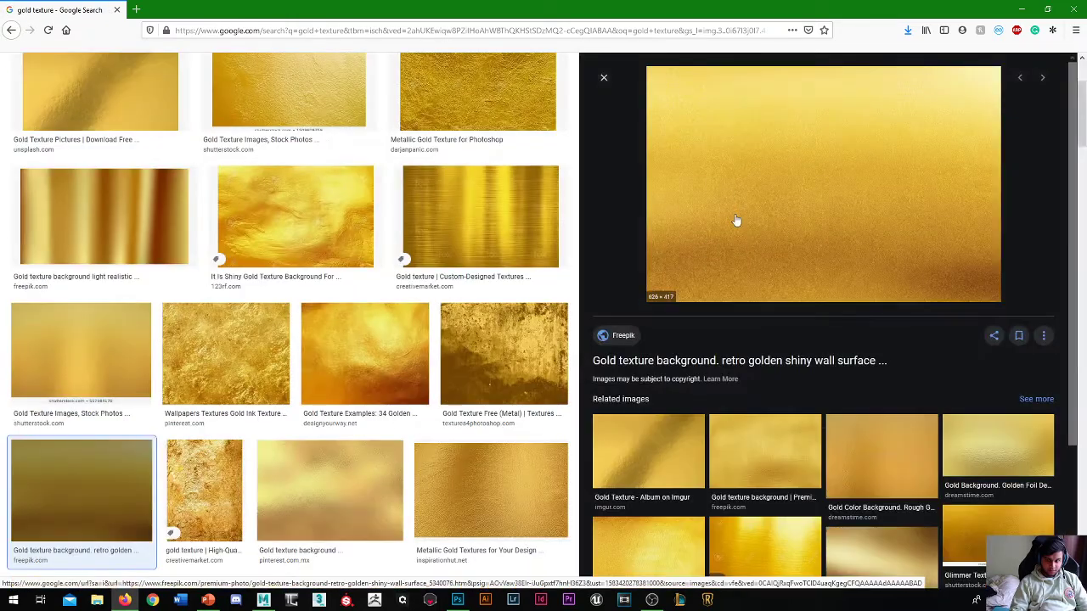
pyautogui.click(90, 509)
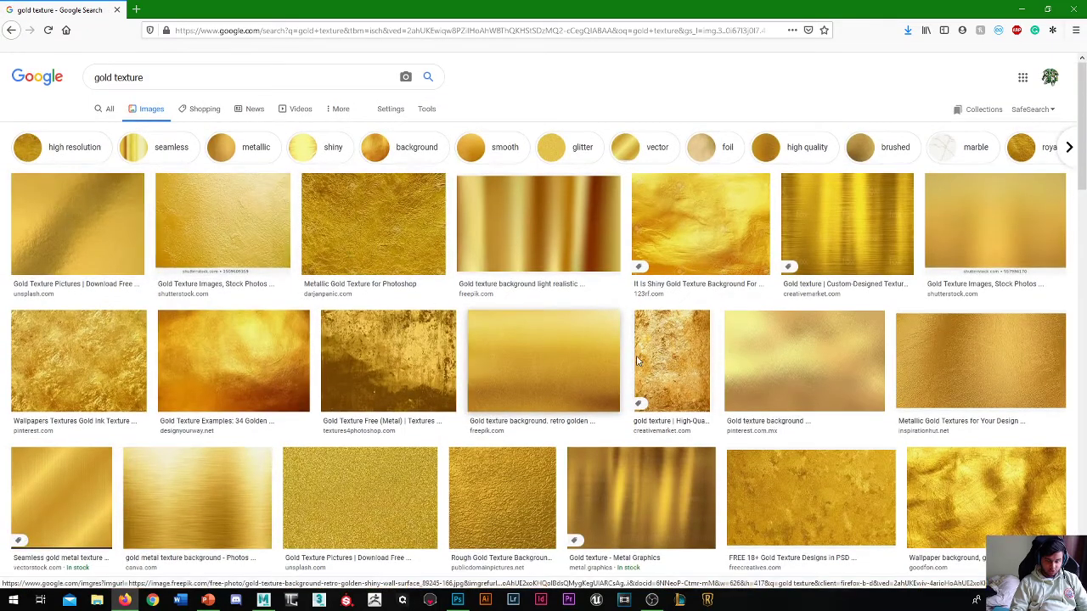
pyautogui.click(226, 358)
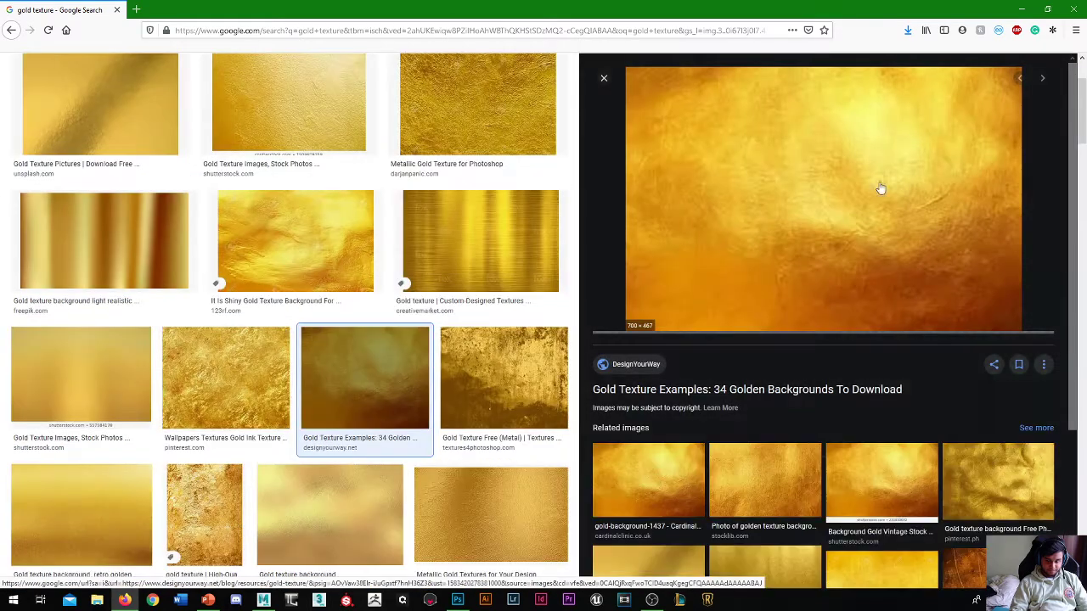
pyautogui.rightClick(819, 145)
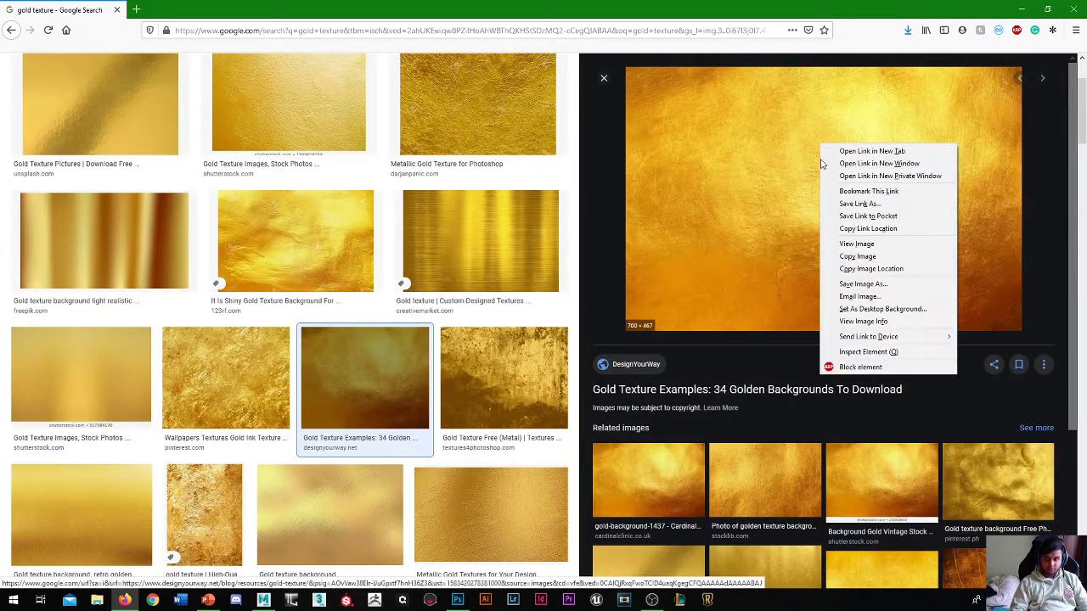
pyautogui.click(849, 244)
# Paste the gold texture as Layer 2 over the hilt, hide it, and select Background.
pyautogui.click(1031, 6)
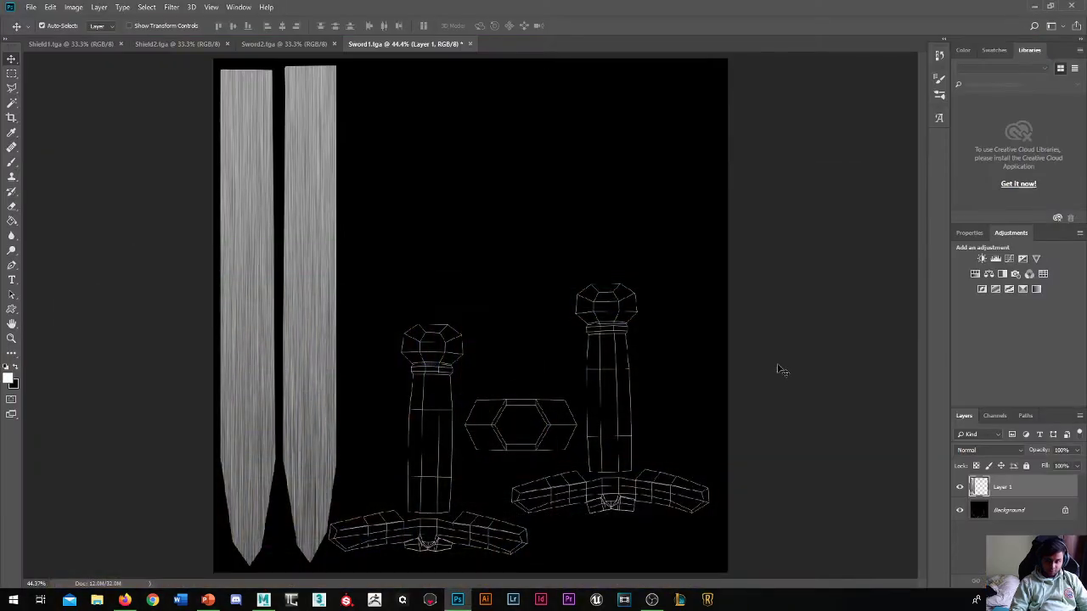
pyautogui.scroll(2, 520, 338)
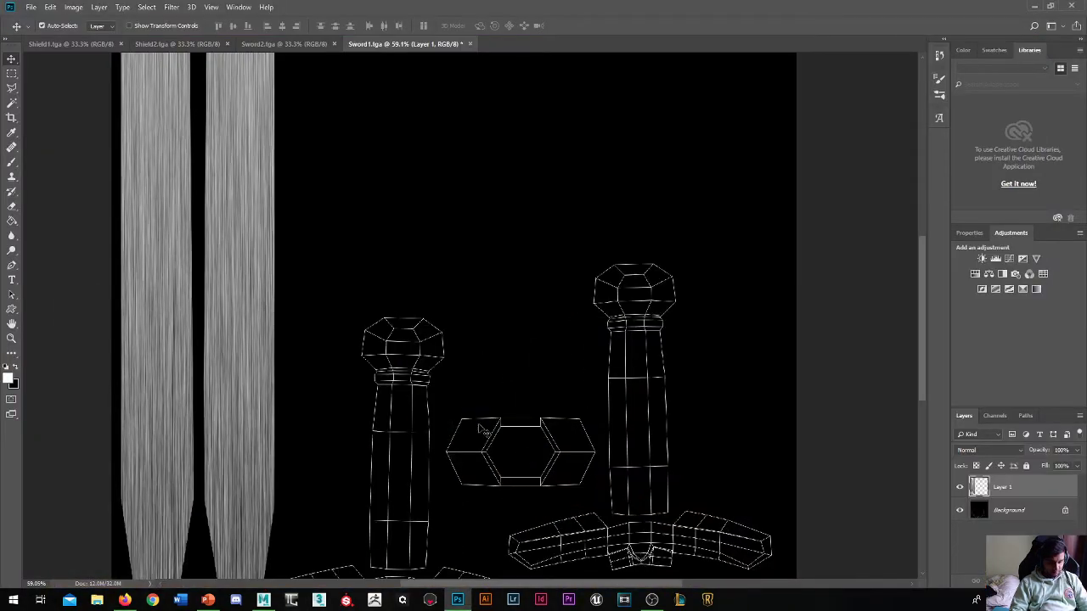
pyautogui.hotkey('ctrl', 'v')
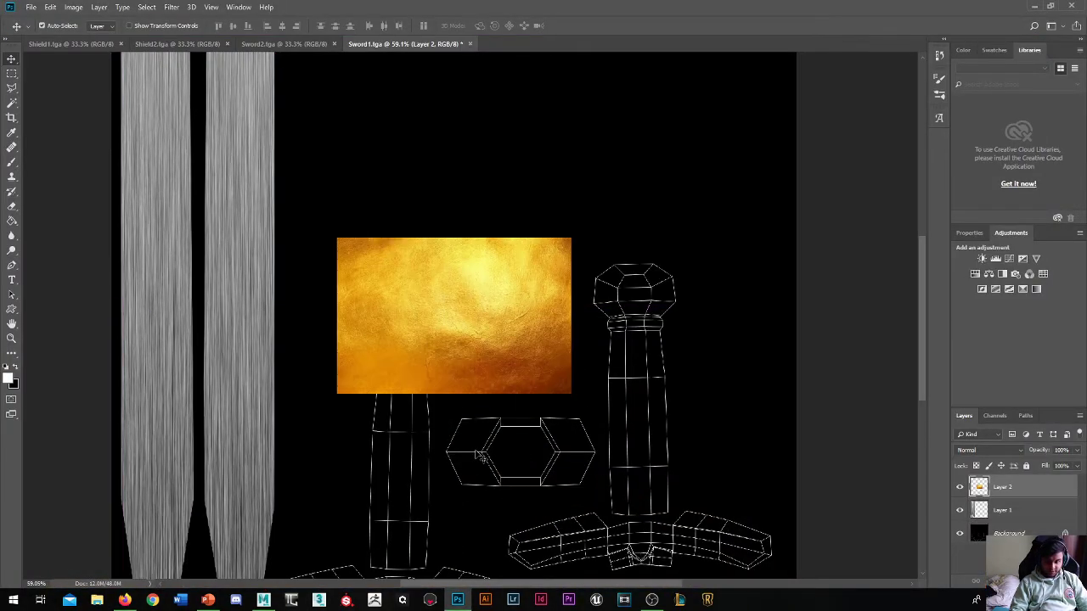
pyautogui.moveTo(477, 324); pyautogui.dragTo(397, 375)
pyautogui.click(960, 486)
pyautogui.click(1011, 533)
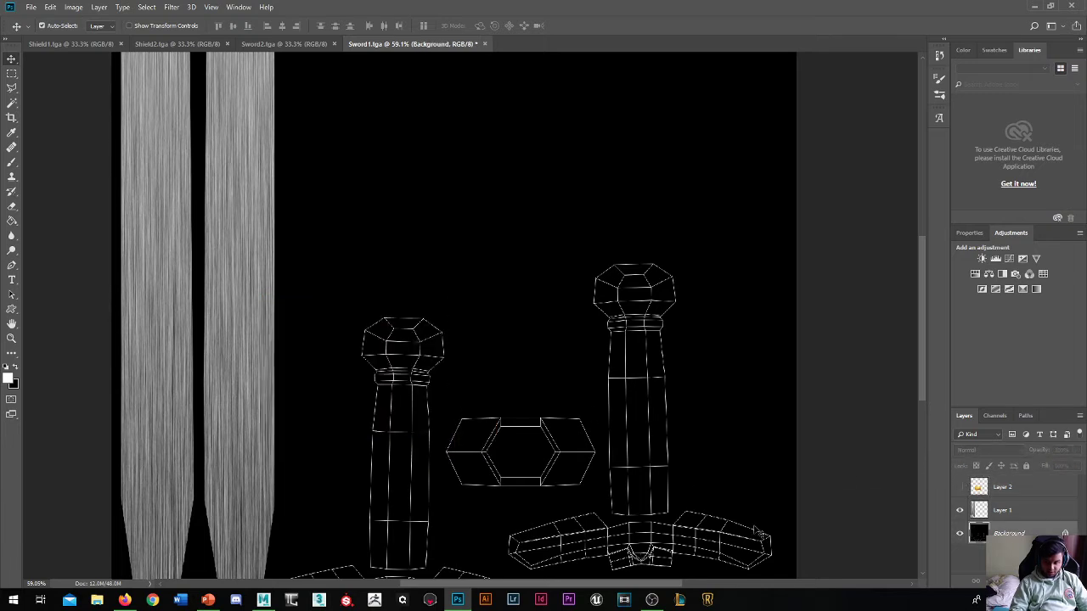
# Trace a Lasso outline around the left pommel head, discarding the first attempt.
pyautogui.scroll(2, 338, 324)
pyautogui.press('l')
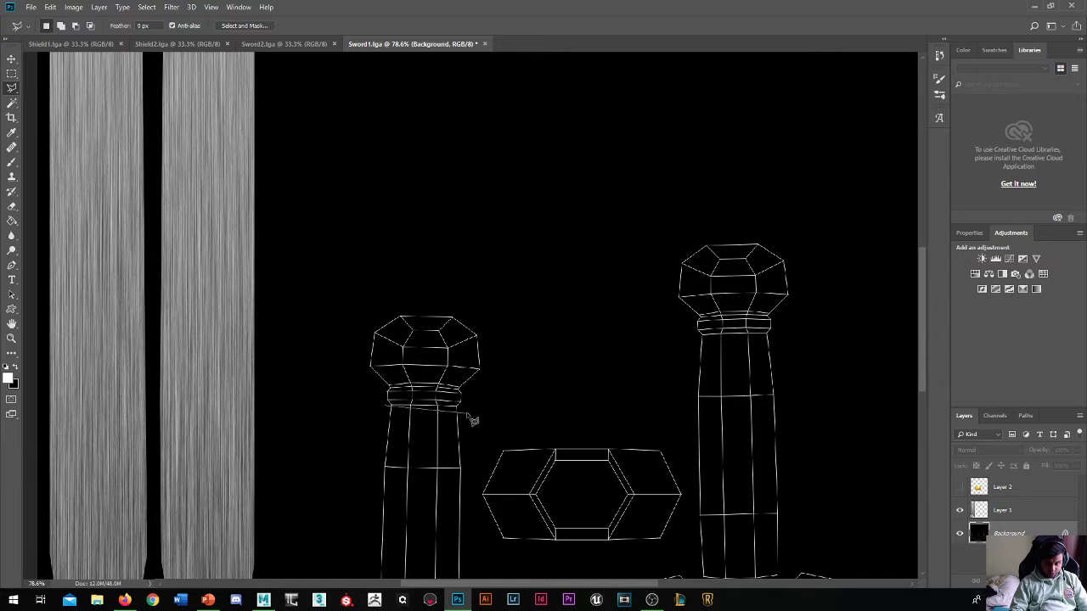
pyautogui.moveTo(474, 420); pyautogui.dragTo(482, 414)
pyautogui.moveTo(480, 312); pyautogui.dragTo(404, 317)
pyautogui.press('Escape')
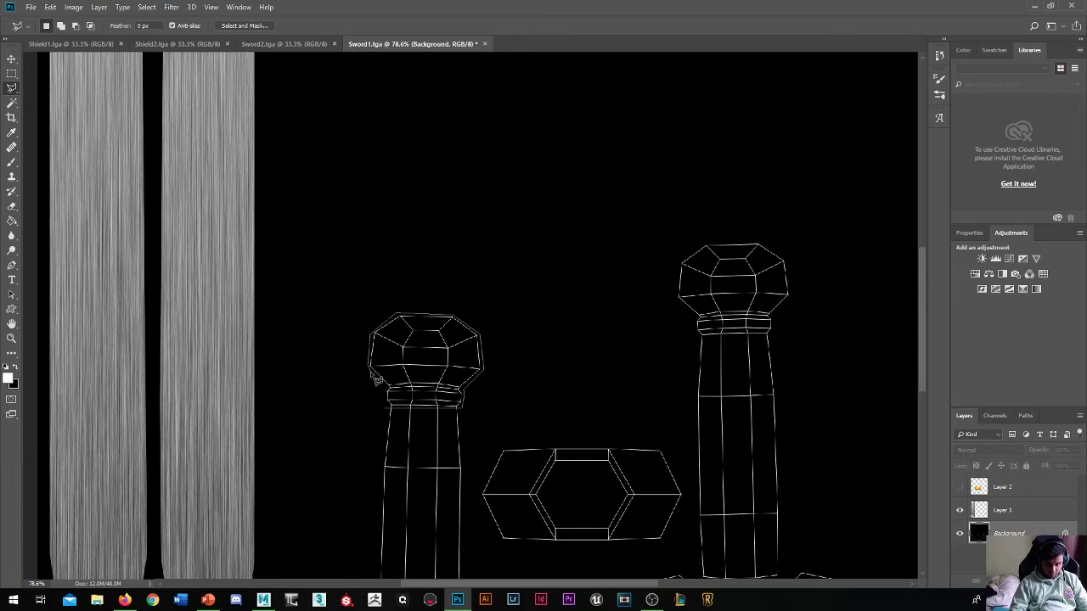
# Close the octagon outline and trim Layer 2's gold to the octagon shape.
pyautogui.click(388, 407)
pyautogui.click(959, 487)
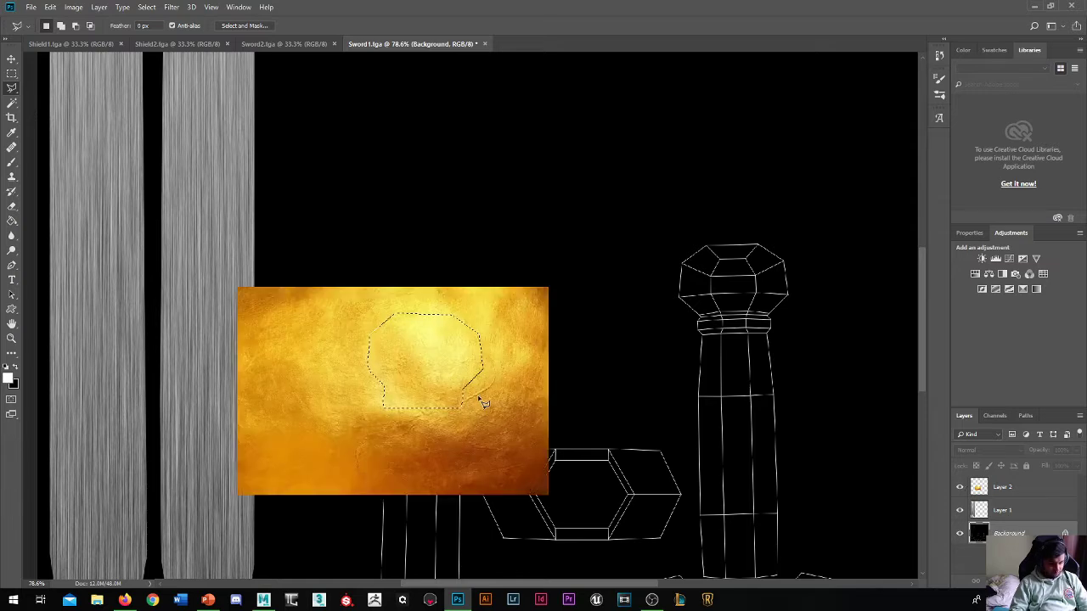
pyautogui.click(1019, 486)
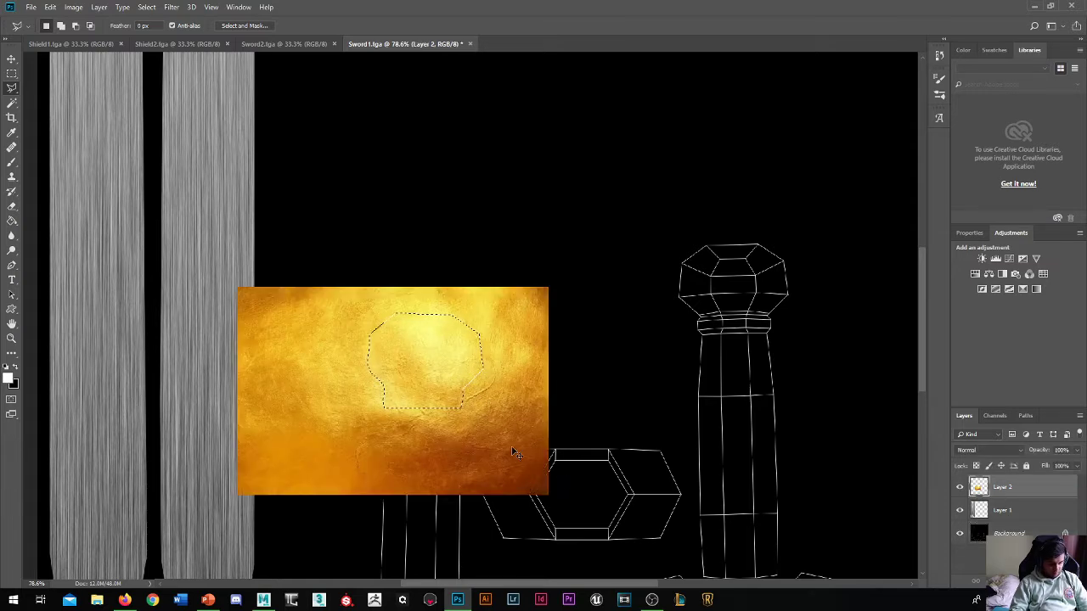
pyautogui.press('Delete')
pyautogui.hotkey('ctrl', 'd')
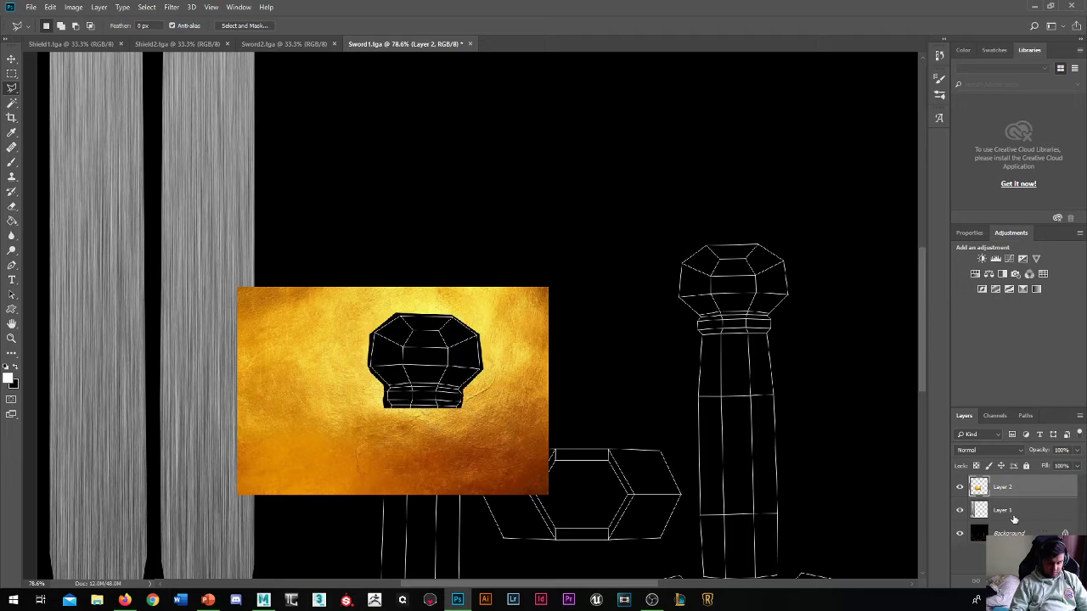
pyautogui.hotkey('ctrl', 'a')
pyautogui.press('Delete')
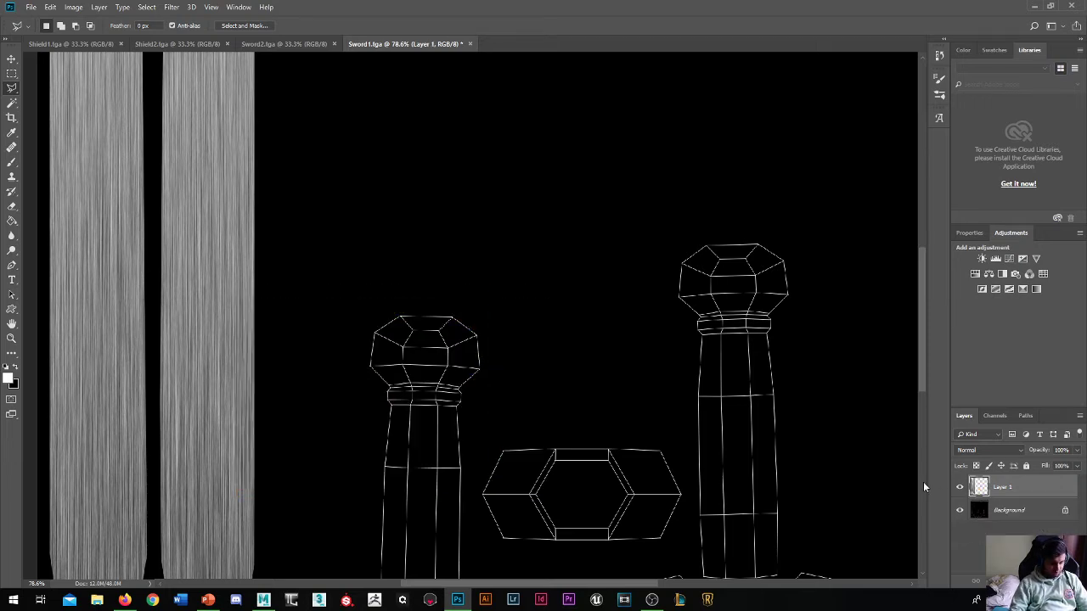
pyautogui.hotkey('ctrl', 'z')
# Move the gold octagon onto the left column head and duplicate it onto the right head.
pyautogui.press('v')
pyautogui.moveTo(468, 346); pyautogui.dragTo(731, 311)
pyautogui.hotkey('alt', 'v')
pyautogui.press('Escape')
pyautogui.scroll(-3, 528, 326)
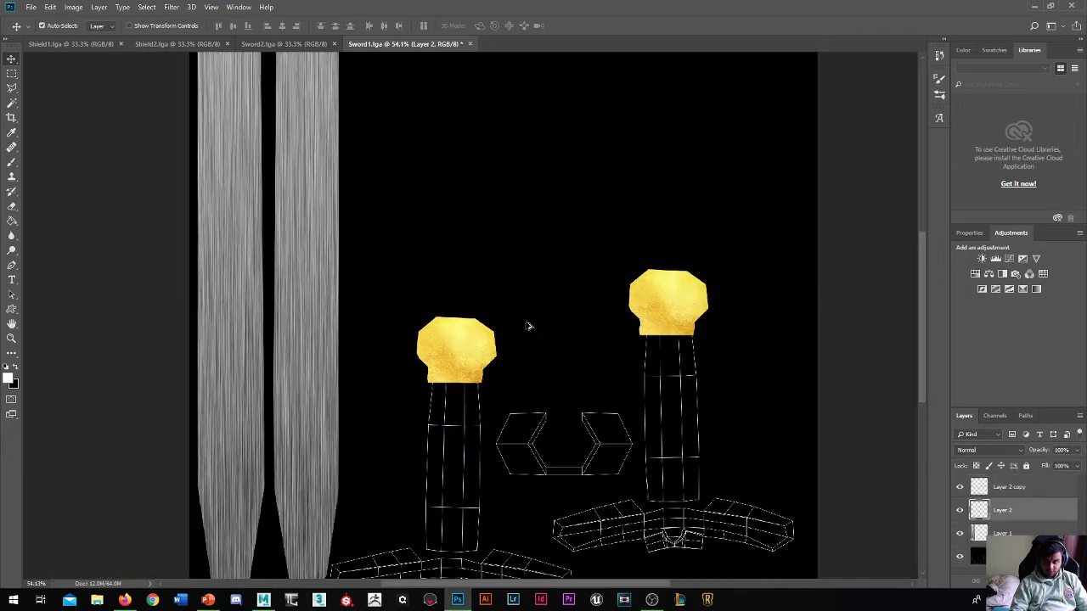
pyautogui.scroll(-2, 529, 326)
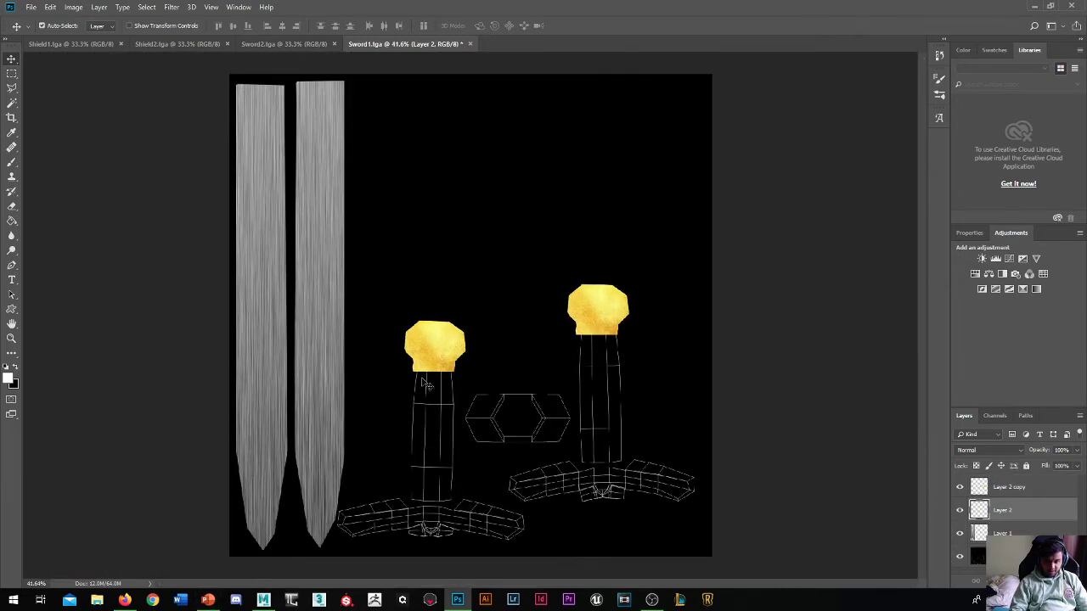
# Change the Google Images search from gold to 'leather texture seamless' and run it.
pyautogui.click(125, 601)
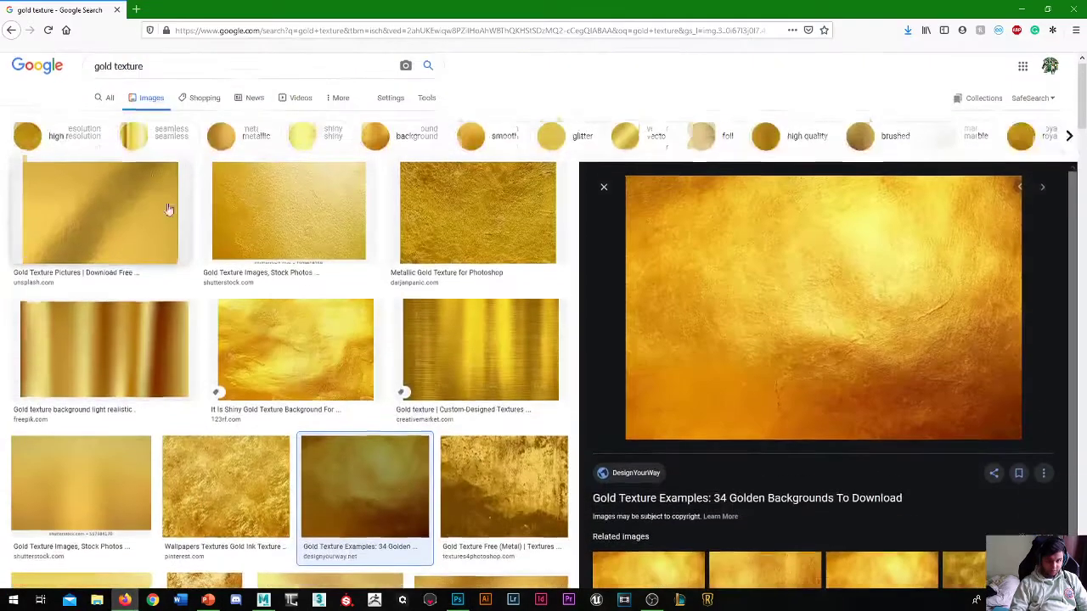
pyautogui.doubleClick(102, 77)
pyautogui.write('leth')
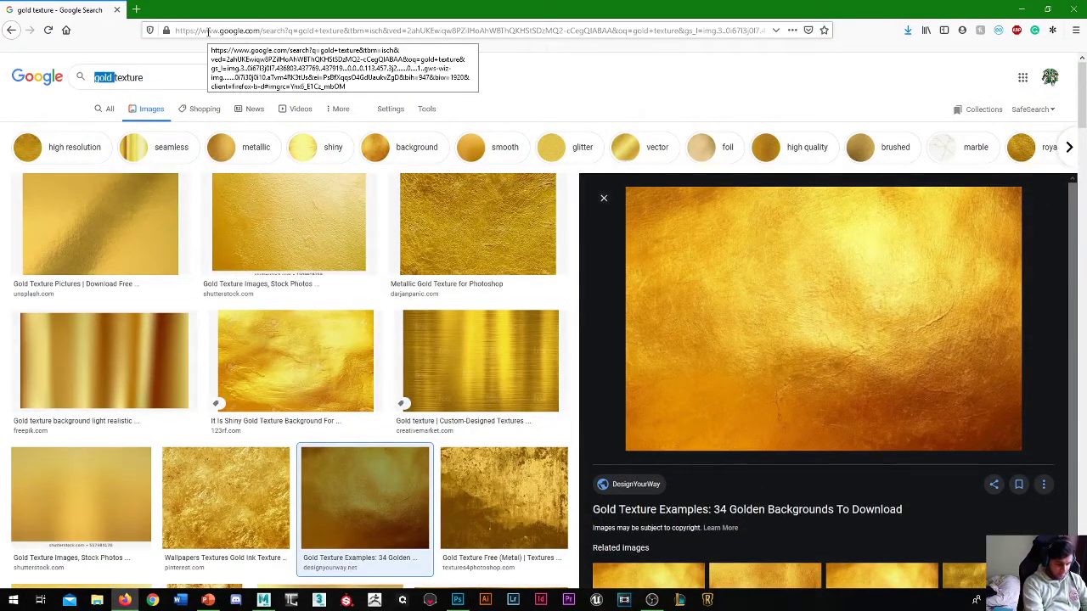
pyautogui.press('BackSpace')
pyautogui.press('BackSpace')
pyautogui.write('ather')
pyautogui.press('End')
pyautogui.write('seamless')
pyautogui.press('Return')
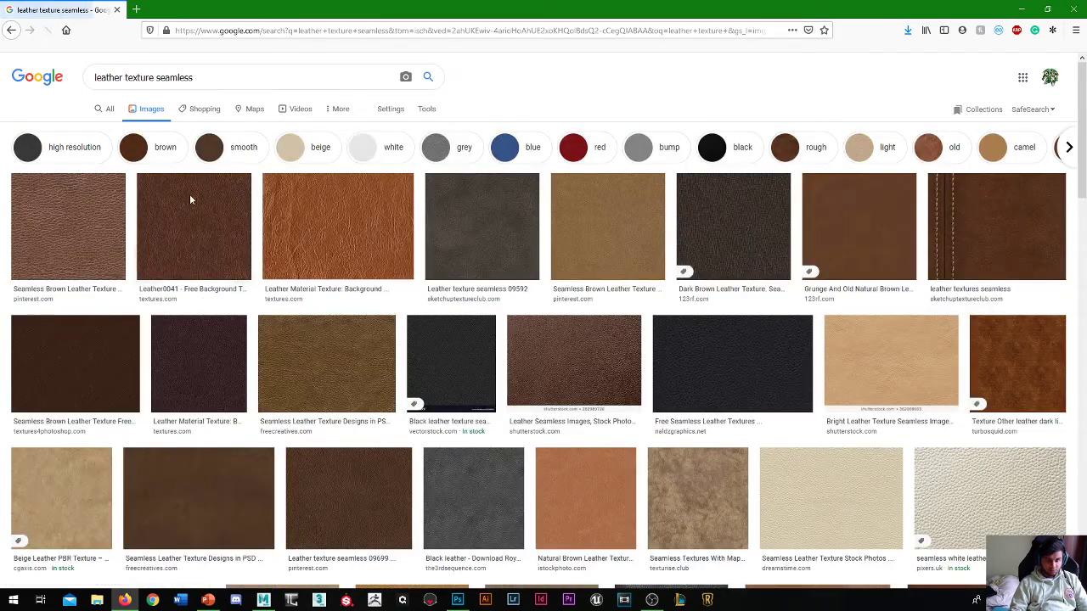
# Copy the first seamless leather texture result to the clipboard.
pyautogui.click(52, 224)
pyautogui.rightClick(876, 225)
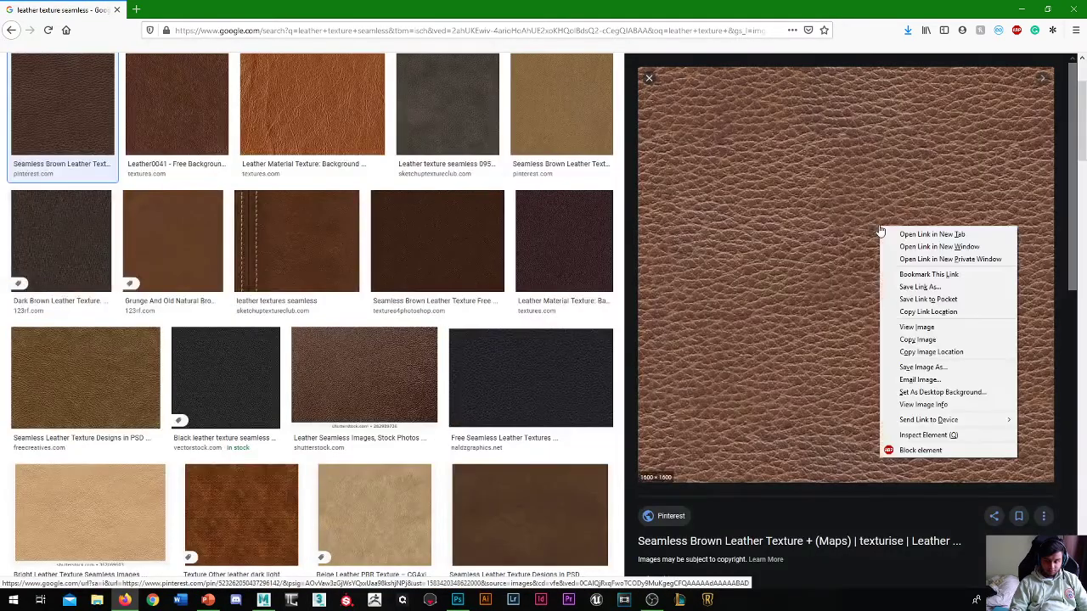
pyautogui.click(921, 350)
# Back in Photoshop, paste the leather texture as Layer 3 over the hilt, then hide it.
pyautogui.click(1021, 8)
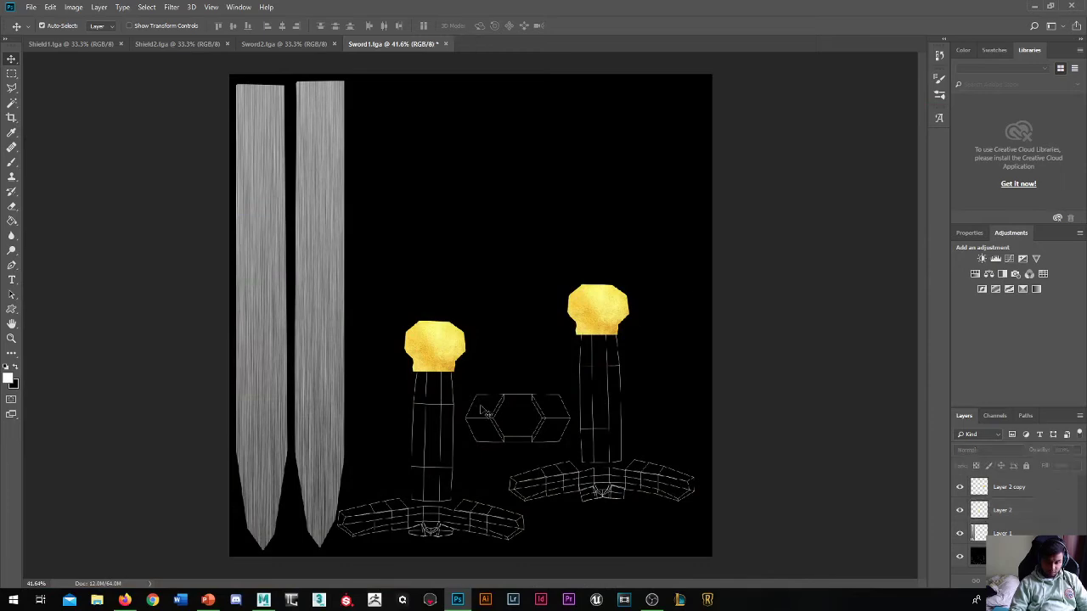
pyautogui.hotkey('ctrl', 'v')
pyautogui.moveTo(483, 347); pyautogui.dragTo(472, 310)
pyautogui.click(960, 486)
pyautogui.click(413, 424)
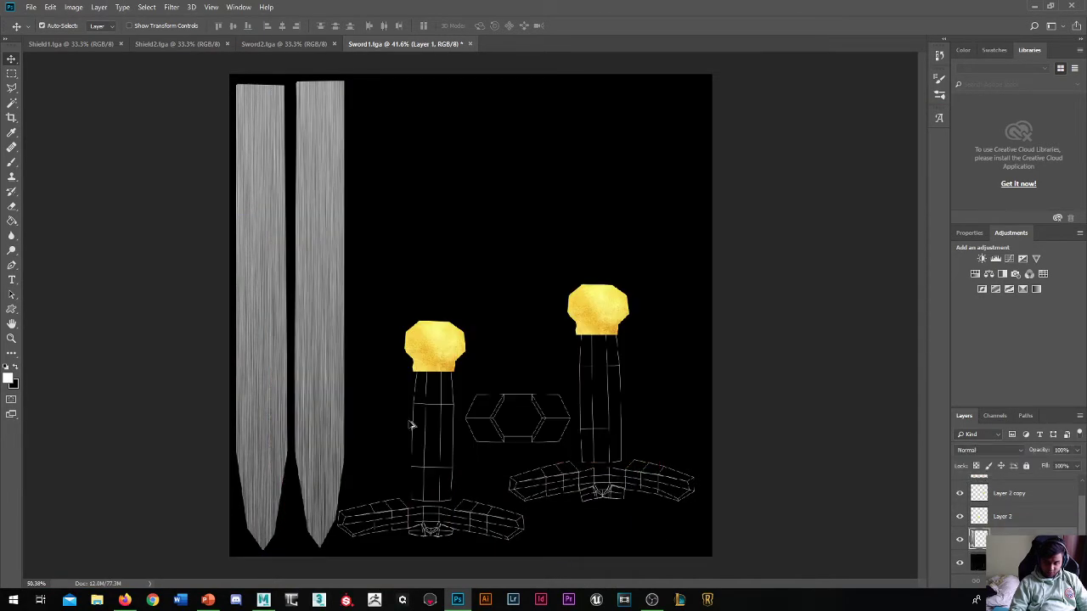
# Outline the left hilt handle with the Polygonal Lasso on Layer 1.
pyautogui.scroll(2, 413, 425)
pyautogui.scroll(-1, 435, 395)
pyautogui.press('l')
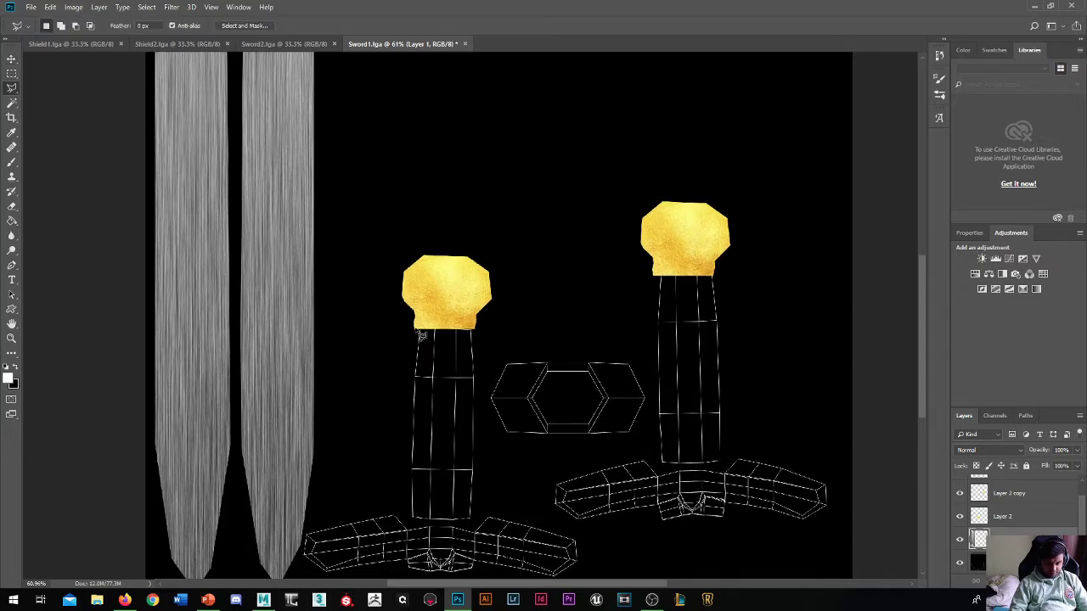
pyautogui.click(489, 325)
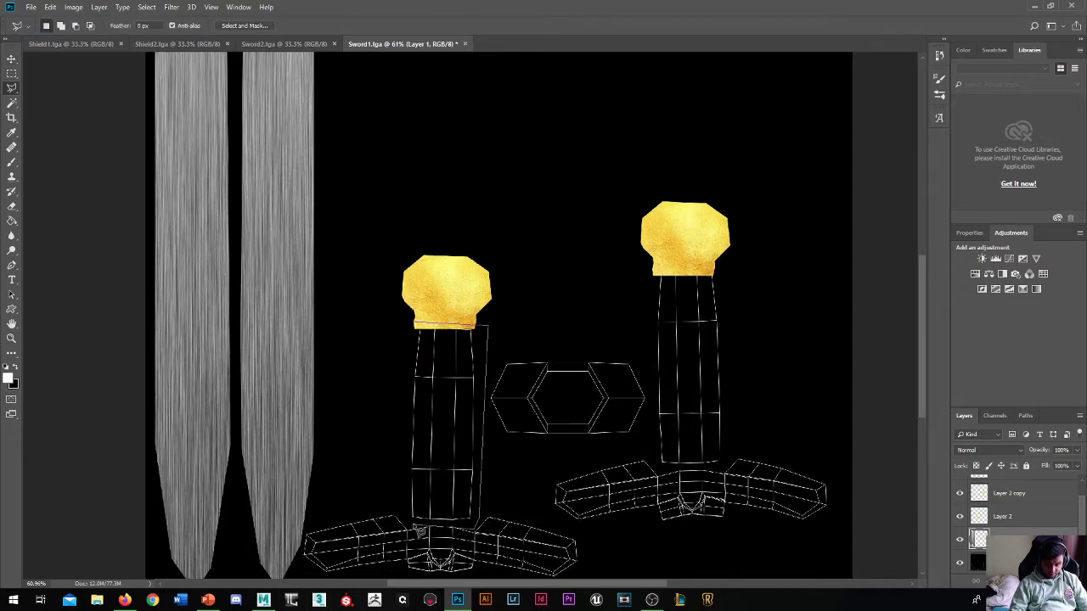
pyautogui.click(406, 507)
pyautogui.doubleClick(403, 359)
pyautogui.scroll(1, 968, 497)
# Move the leather texture down over the hilt, then hide Layer 3 again.
pyautogui.click(980, 488)
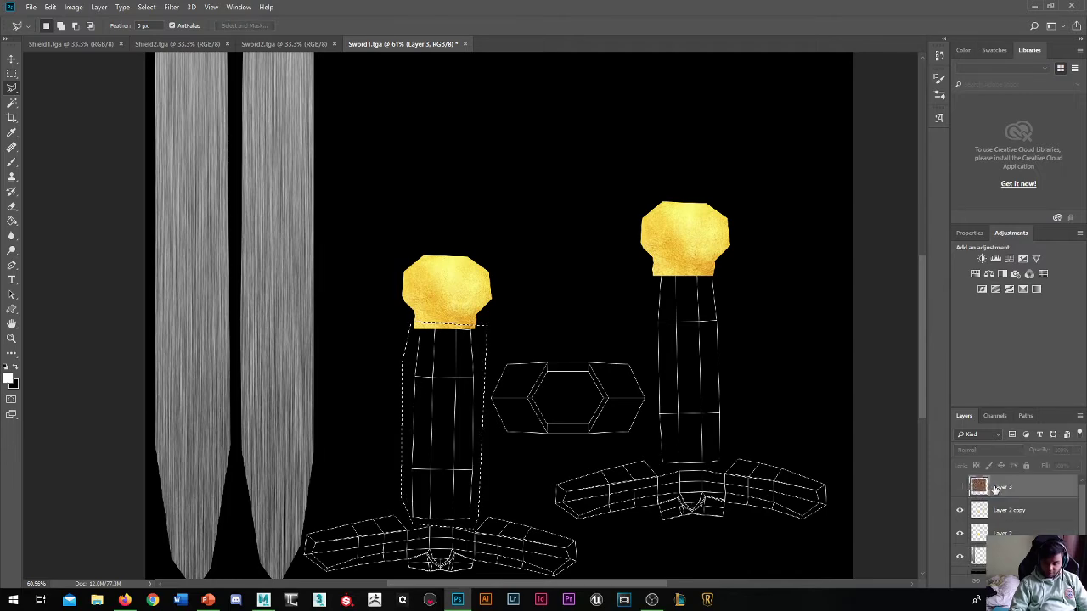
pyautogui.click(959, 488)
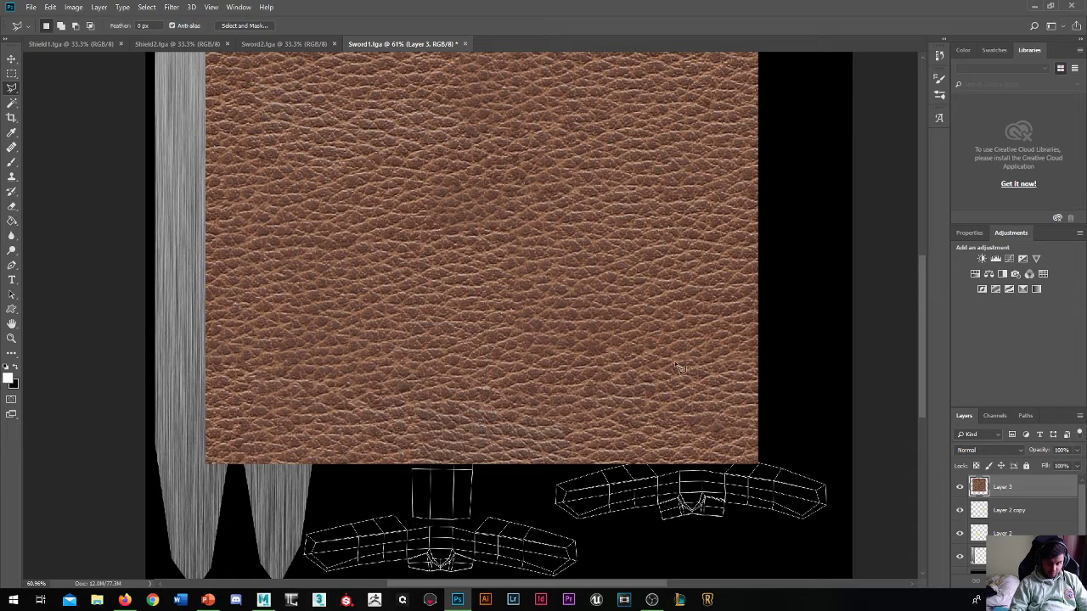
pyautogui.doubleClick(656, 412)
pyautogui.click(513, 224)
pyautogui.press('v')
pyautogui.moveTo(598, 289); pyautogui.dragTo(604, 371)
pyautogui.hotkey('ctrl', 'd')
pyautogui.click(960, 487)
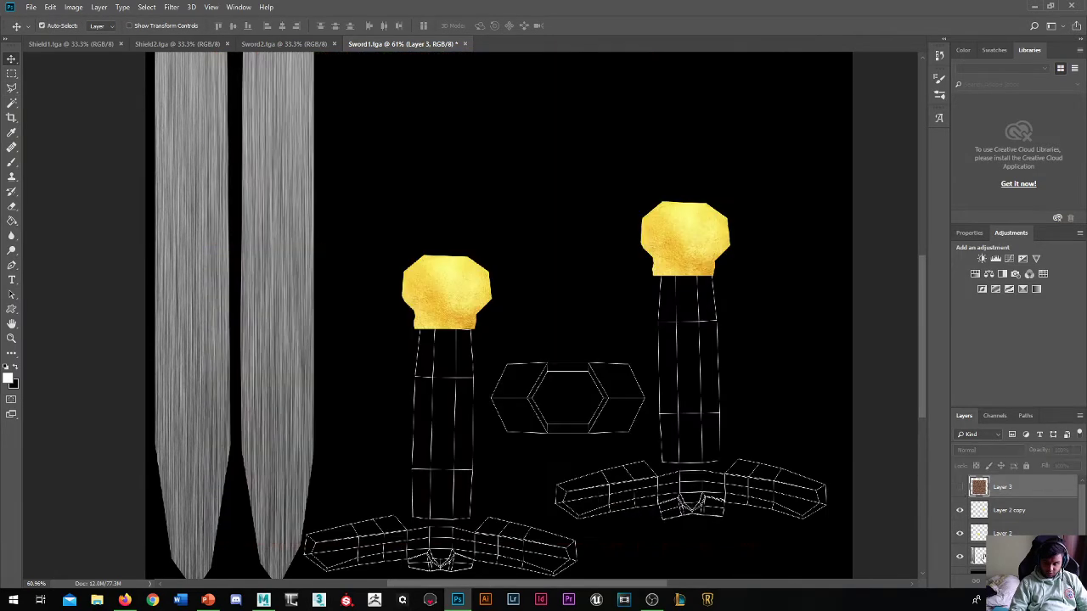
pyautogui.scroll(-1, 961, 501)
# Outline the left handle on the Background and cut a handle-shaped piece from the leather.
pyautogui.click(977, 562)
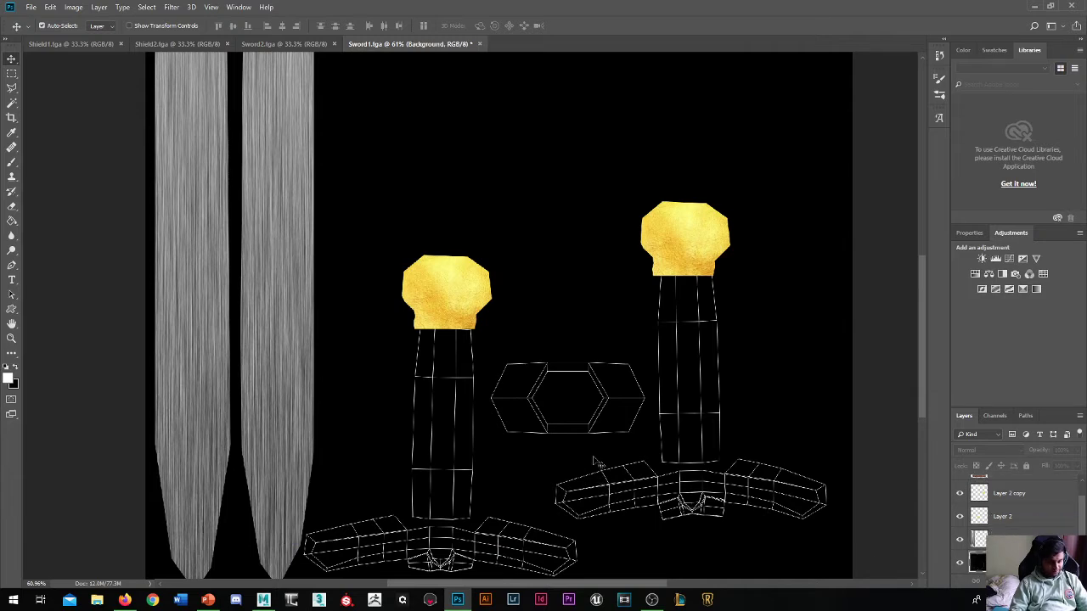
pyautogui.press('l')
pyautogui.click(414, 316)
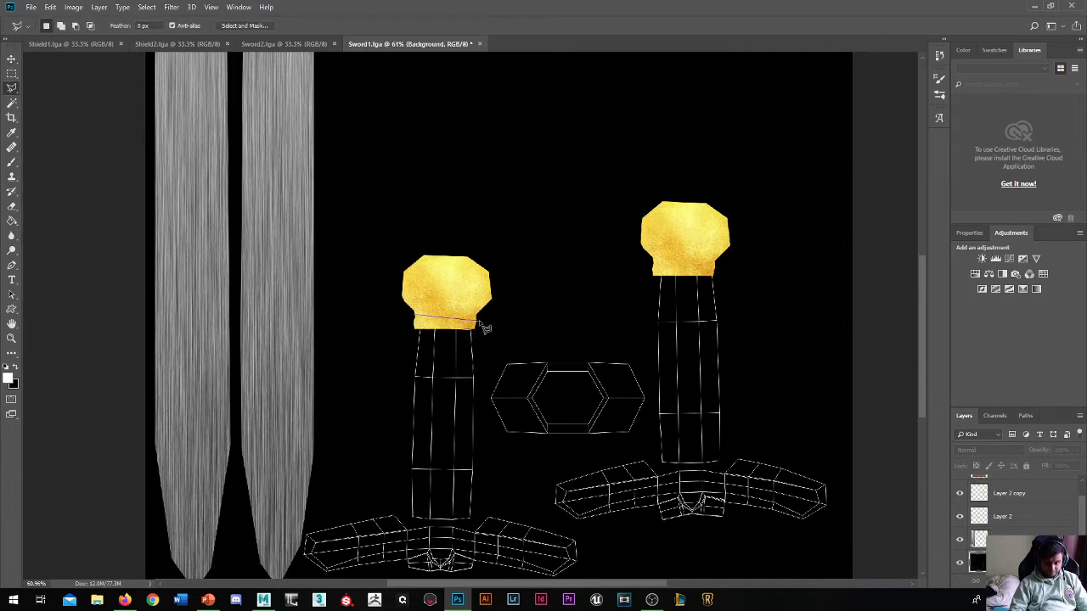
pyautogui.click(478, 323)
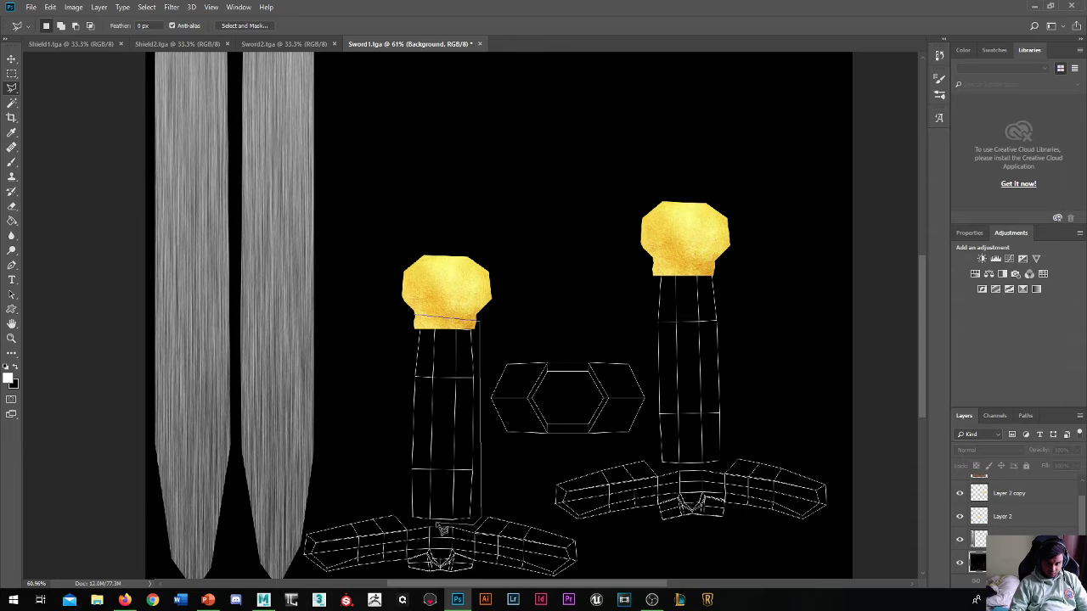
pyautogui.click(411, 520)
pyautogui.click(415, 317)
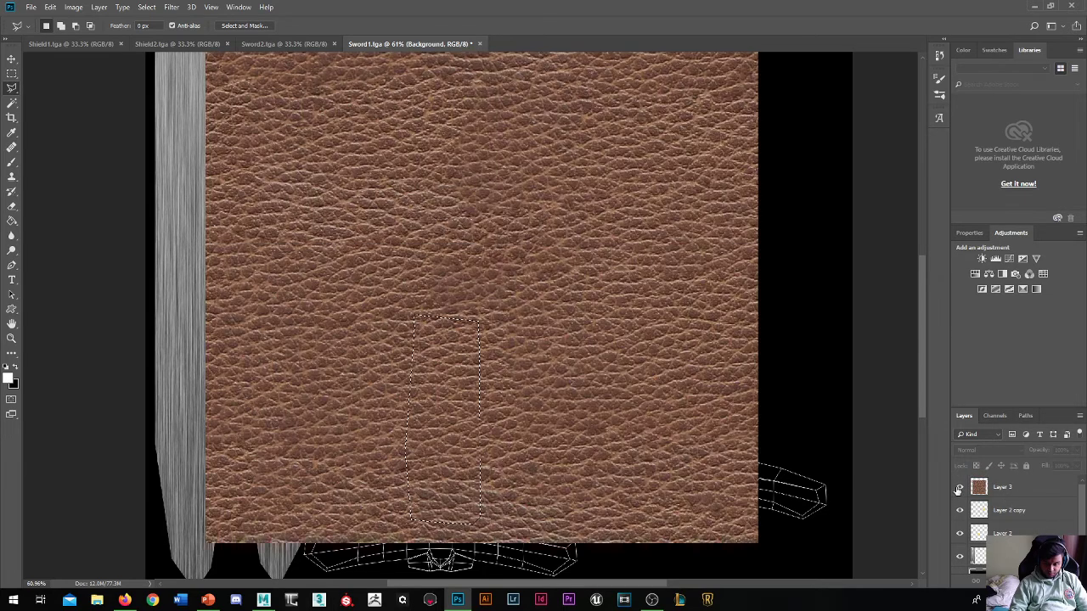
pyautogui.hotkey('ctrl', 'v')
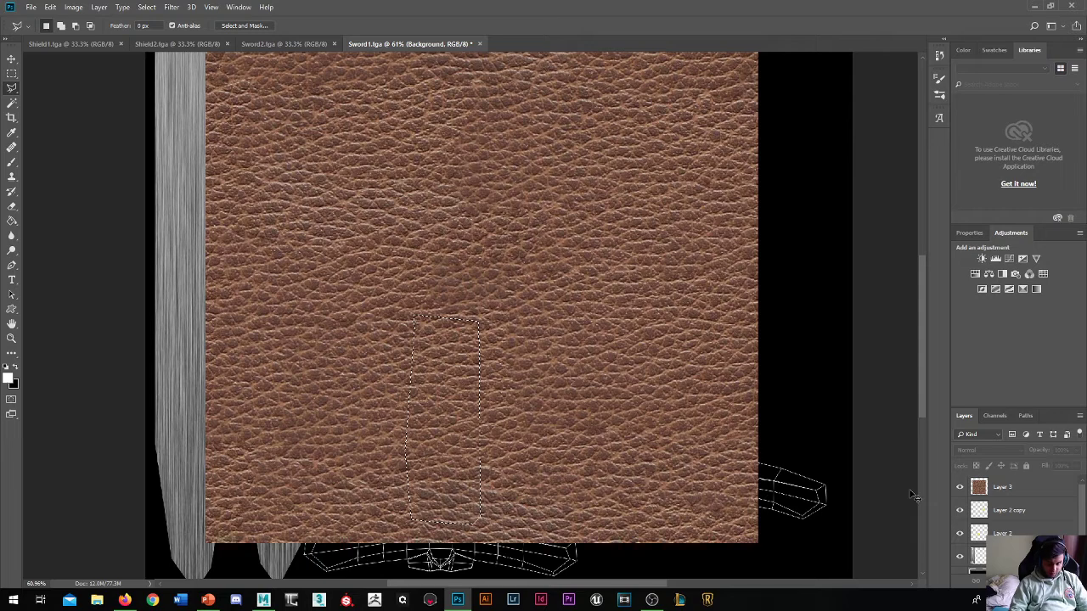
pyautogui.click(1035, 489)
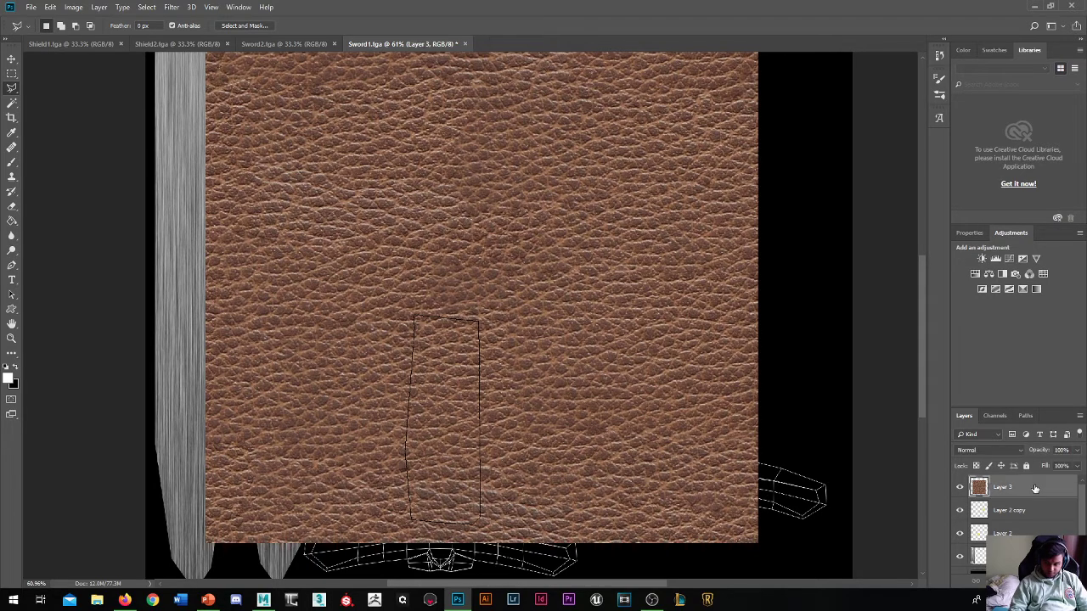
pyautogui.hotkey('ctrl', 'x')
# Paste the leather piece onto the left handle and place Layer 3 below Layer 2 copy.
pyautogui.press('Delete')
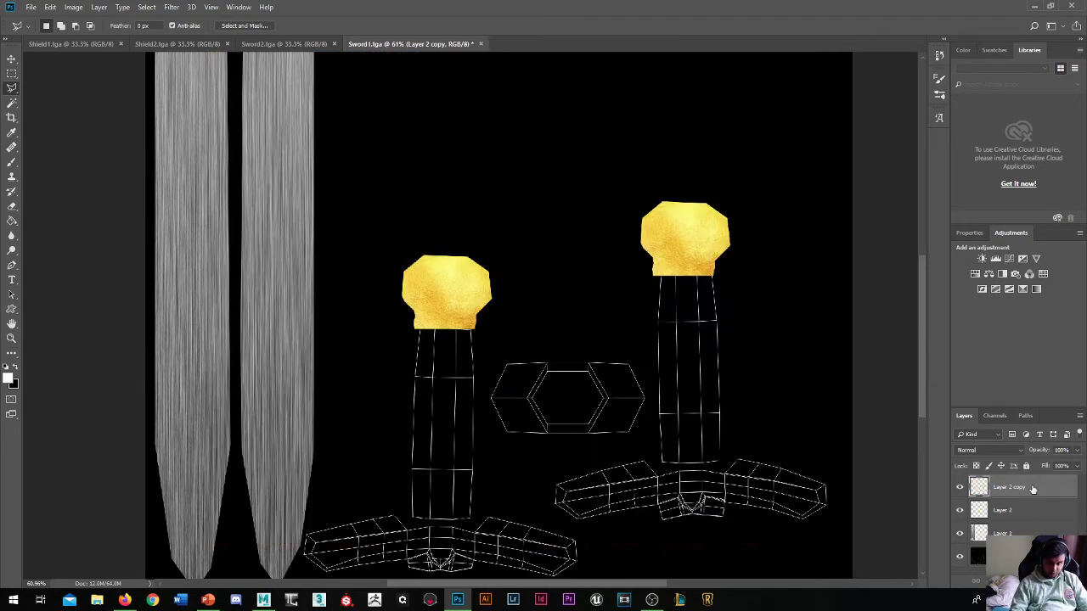
pyautogui.hotkey('ctrl', 'v')
pyautogui.press('v')
pyautogui.moveTo(498, 297)
pyautogui.mouseDown()
pyautogui.moveTo(456, 395)
pyautogui.moveTo(438, 404)
pyautogui.mouseUp()
pyautogui.scroll(2, 416, 332)
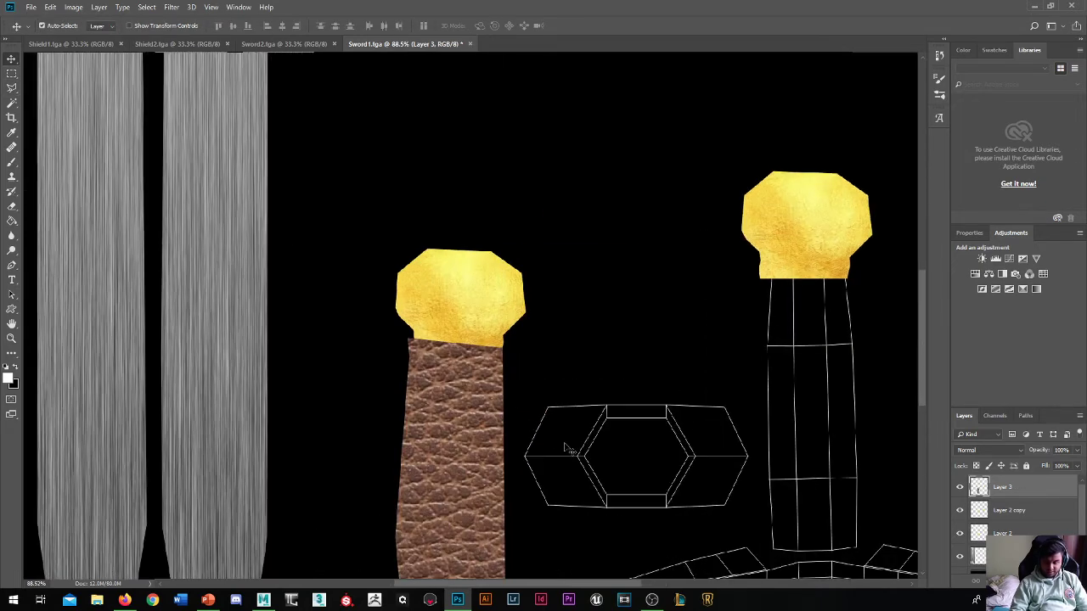
pyautogui.moveTo(1002, 487); pyautogui.dragTo(1000, 534)
pyautogui.scroll(-2, 460, 360)
pyautogui.scroll(-1, 484, 454)
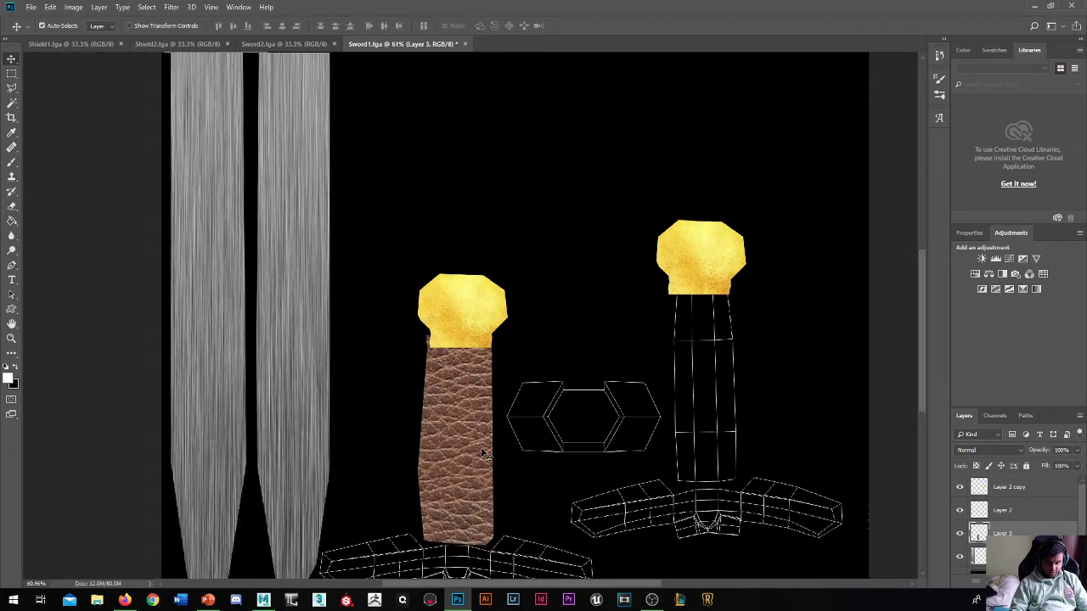
# Duplicate the leather strip onto the right hilt handle as Layer 3 copy.
pyautogui.moveTo(469, 399); pyautogui.dragTo(643, 359)
pyautogui.hotkey('ctrl', 'z')
pyautogui.moveTo(422, 481); pyautogui.dragTo(691, 382)
pyautogui.scroll(-1, 597, 431)
pyautogui.scroll(-1, 491, 419)
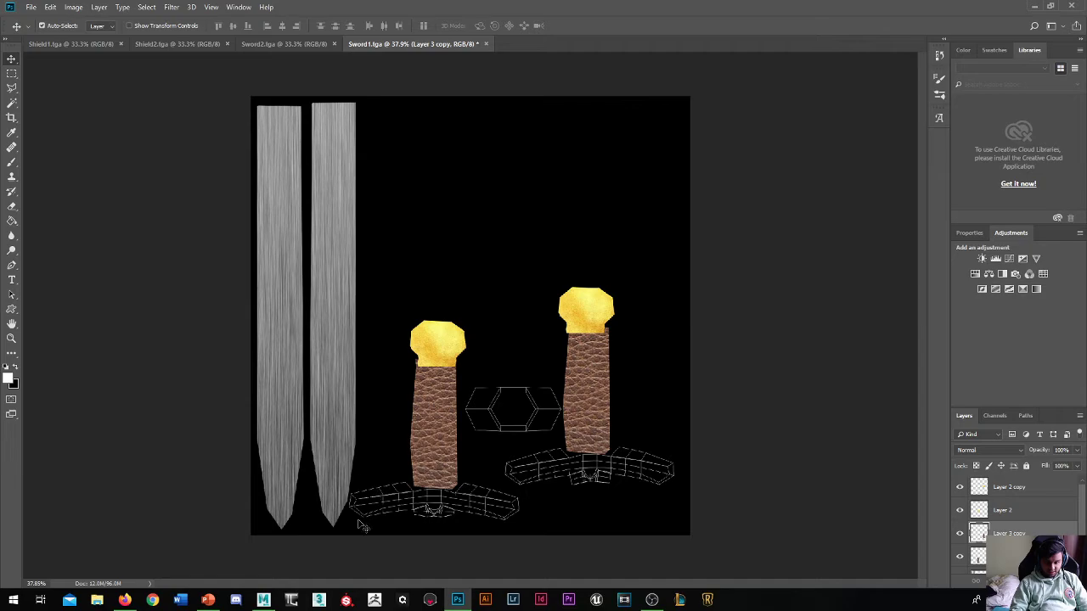
# Change the Google Images search from leather to 'iron texture seamless' and run it.
pyautogui.click(125, 600)
pyautogui.scroll(1, 181, 226)
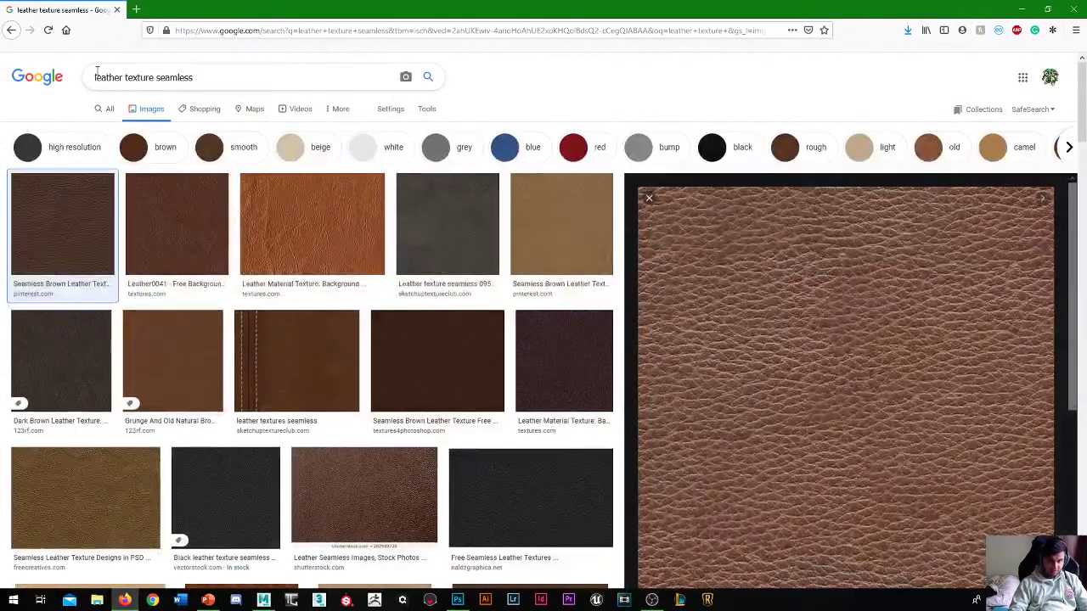
pyautogui.doubleClick(98, 71)
pyautogui.write('iron')
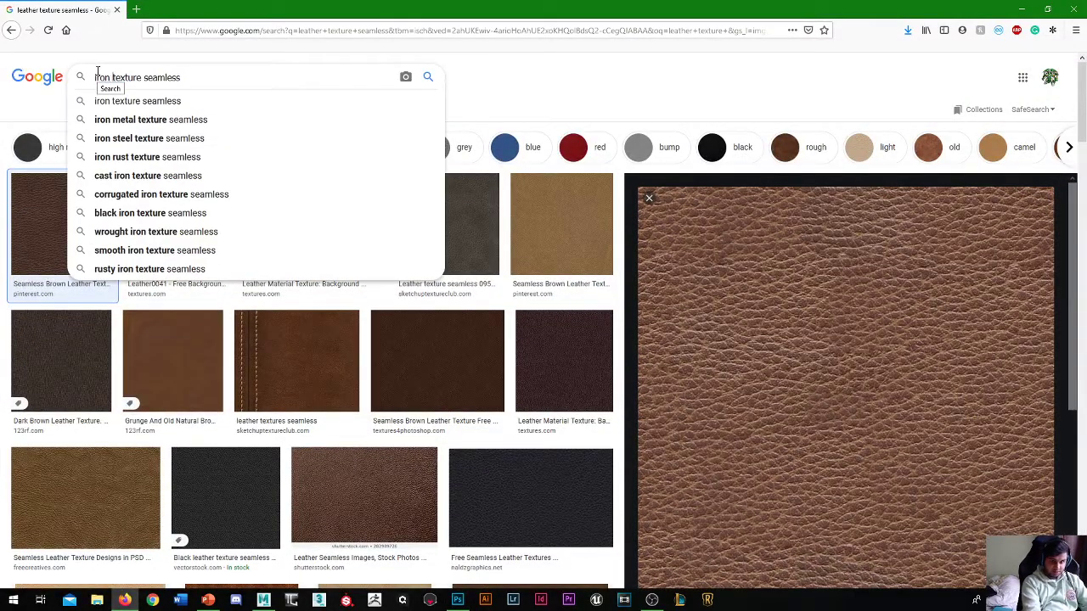
pyautogui.press('Return')
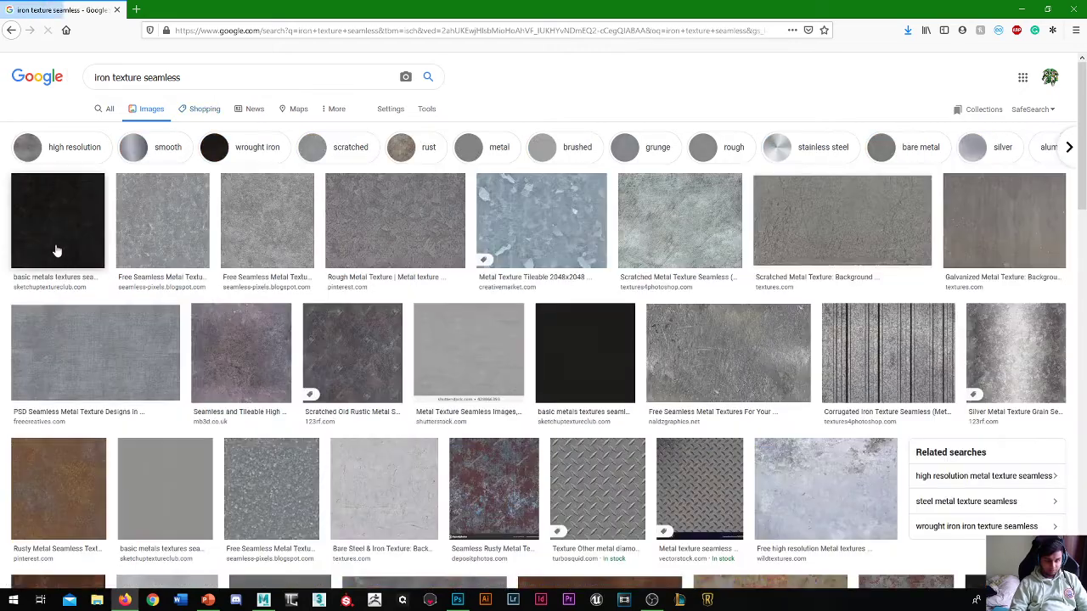
# Copy the seamless metal texture image and return to Sword1.tga in Photoshop.
pyautogui.click(54, 248)
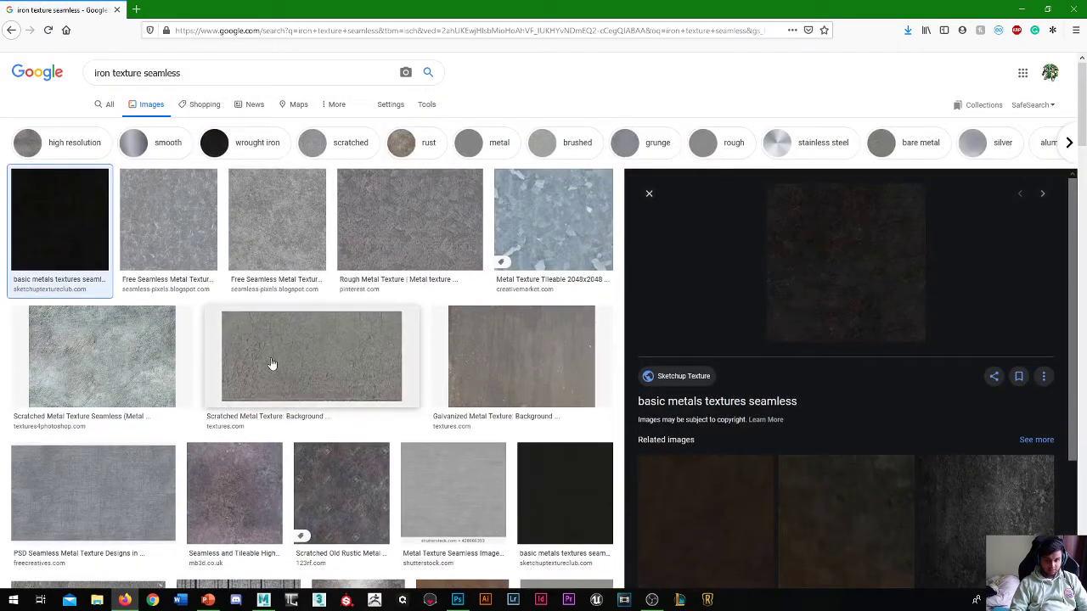
pyautogui.click(376, 311)
pyautogui.click(141, 383)
pyautogui.rightClick(855, 178)
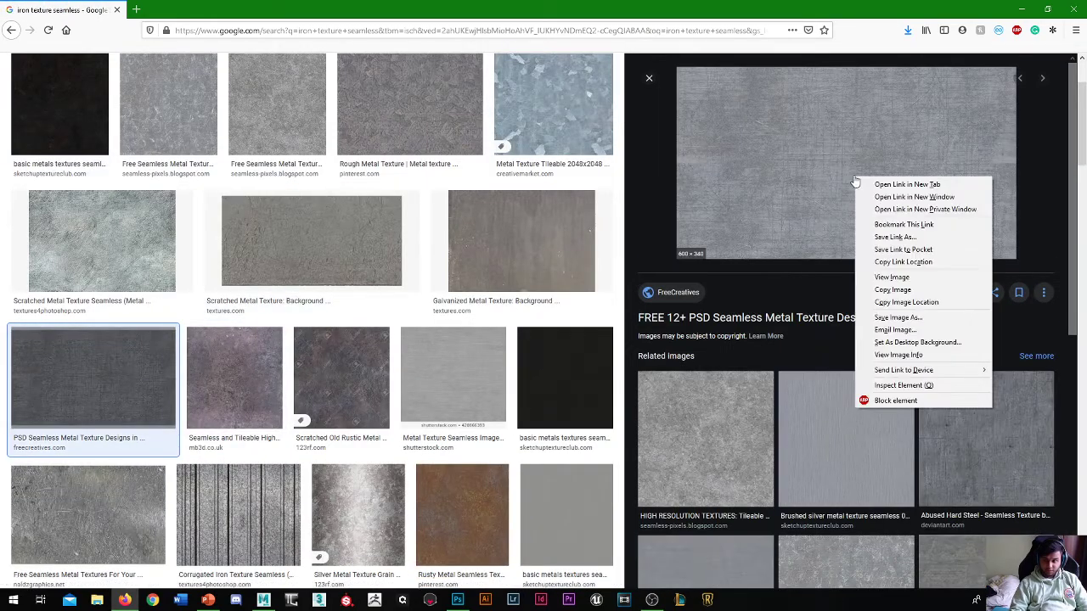
pyautogui.click(892, 290)
pyautogui.click(1021, 9)
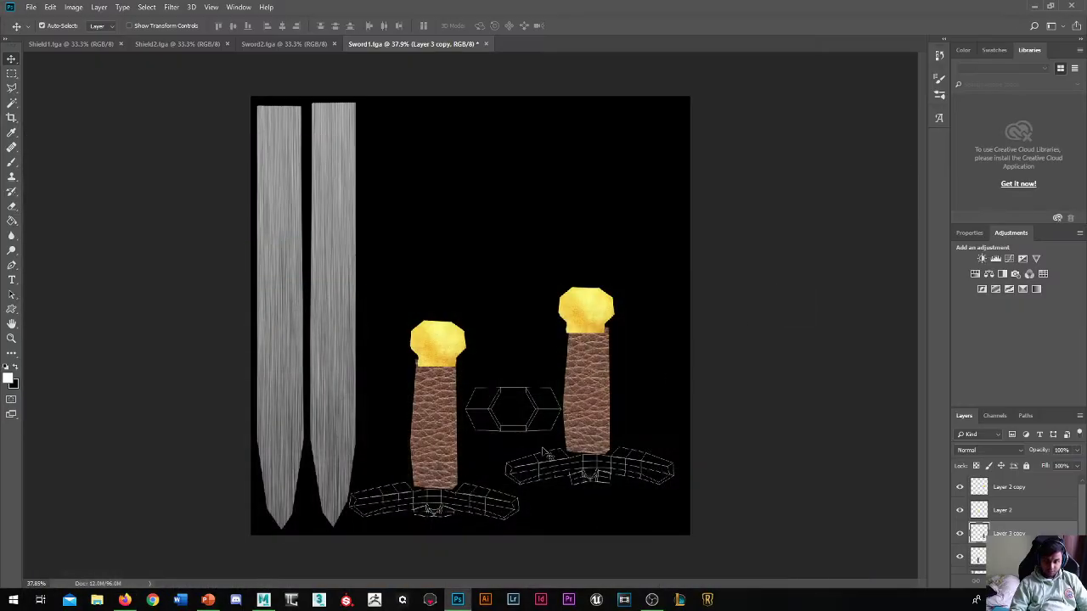
# On the Background layer, lasso around the left crossguard wireframe, then fit the sheet in view.
pyautogui.click(479, 501)
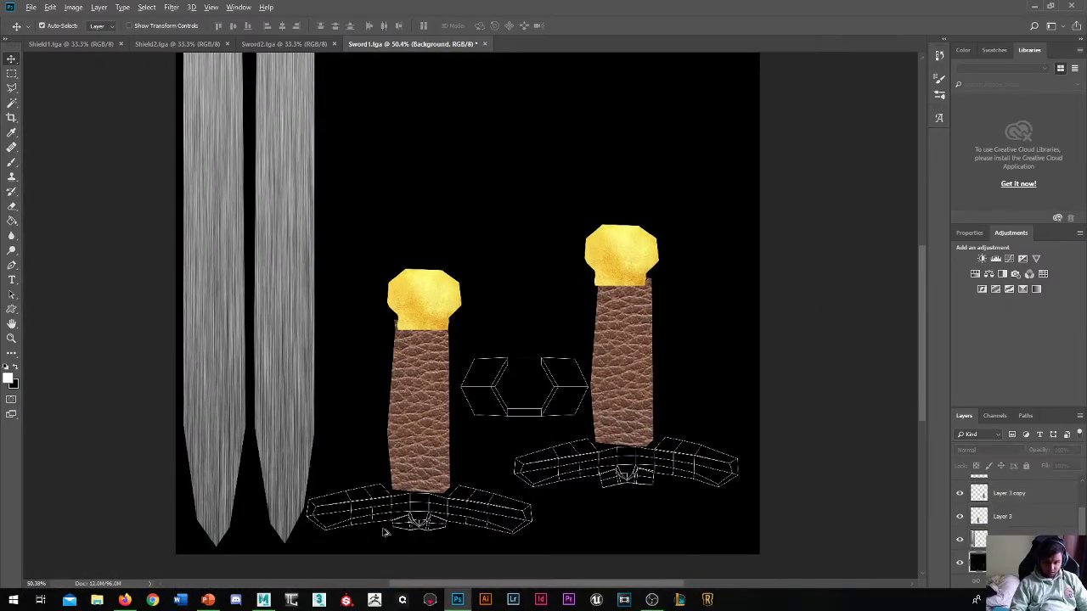
pyautogui.scroll(3, 384, 550)
pyautogui.scroll(-2, 391, 535)
pyautogui.press('l')
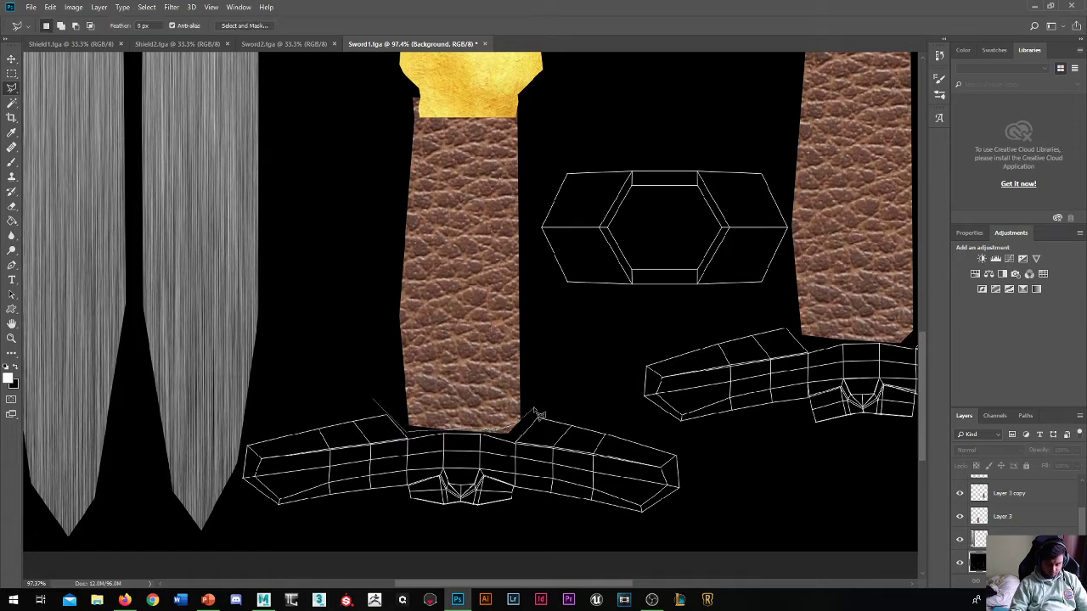
pyautogui.moveTo(548, 416)
pyautogui.mouseDown()
pyautogui.moveTo(651, 433)
pyautogui.moveTo(696, 462)
pyautogui.mouseUp()
pyautogui.moveTo(646, 533); pyautogui.dragTo(529, 504)
pyautogui.moveTo(473, 526)
pyautogui.mouseDown()
pyautogui.moveTo(401, 512)
pyautogui.moveTo(394, 497)
pyautogui.moveTo(291, 519)
pyautogui.mouseUp()
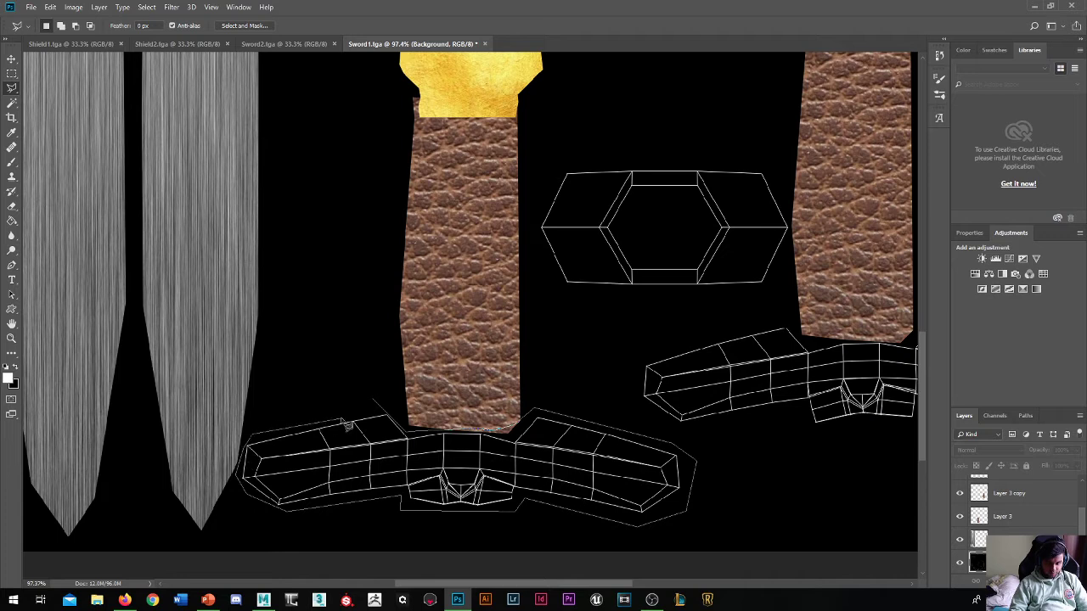
pyautogui.click(387, 426)
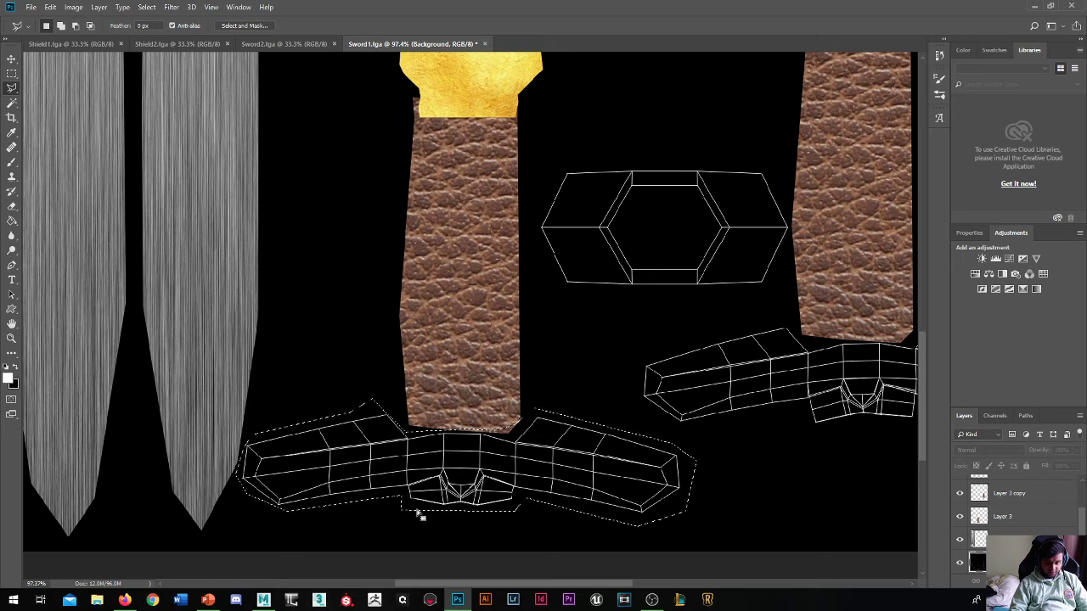
pyautogui.scroll(1, 970, 481)
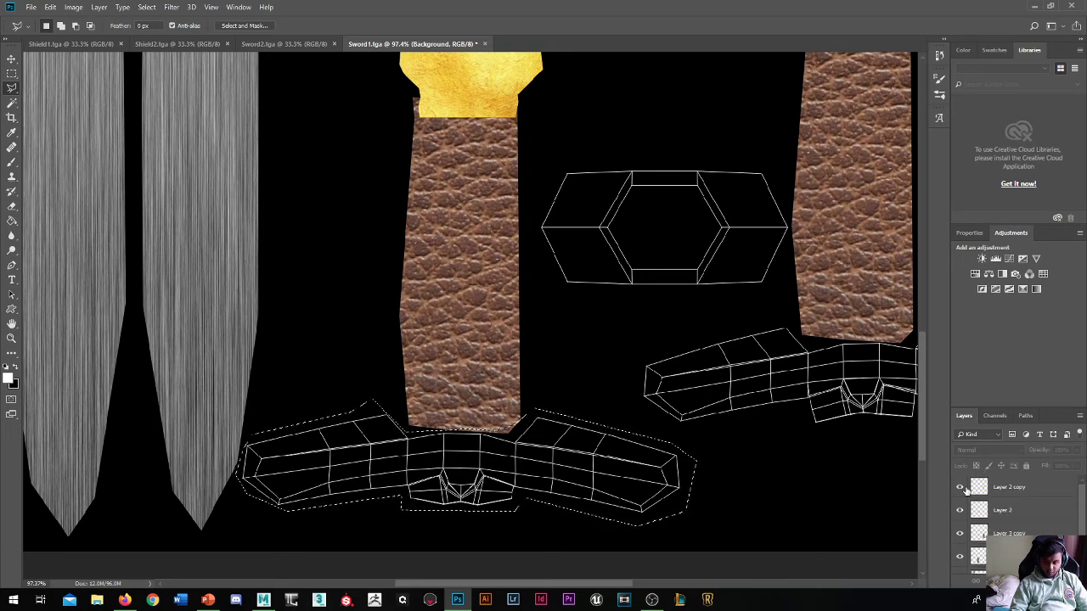
pyautogui.hotkey('ctrl', '0')
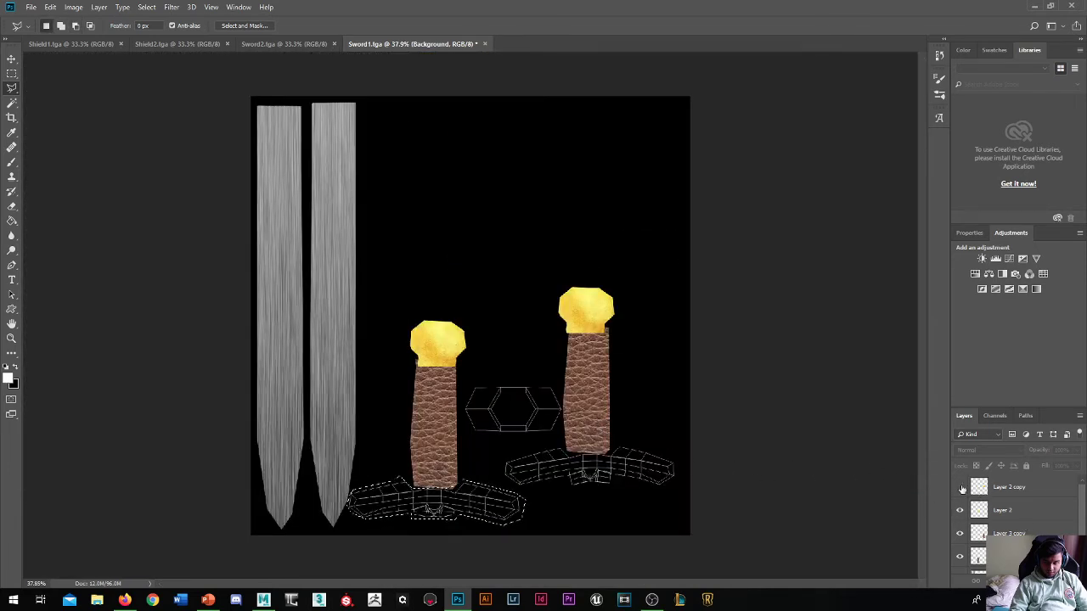
# Paste the copied iron texture into Sword1.tga as new Layer 4.
pyautogui.click(960, 486)
pyautogui.click(959, 486)
pyautogui.click(960, 510)
pyautogui.click(959, 510)
pyautogui.hotkey('ctrl', 'v')
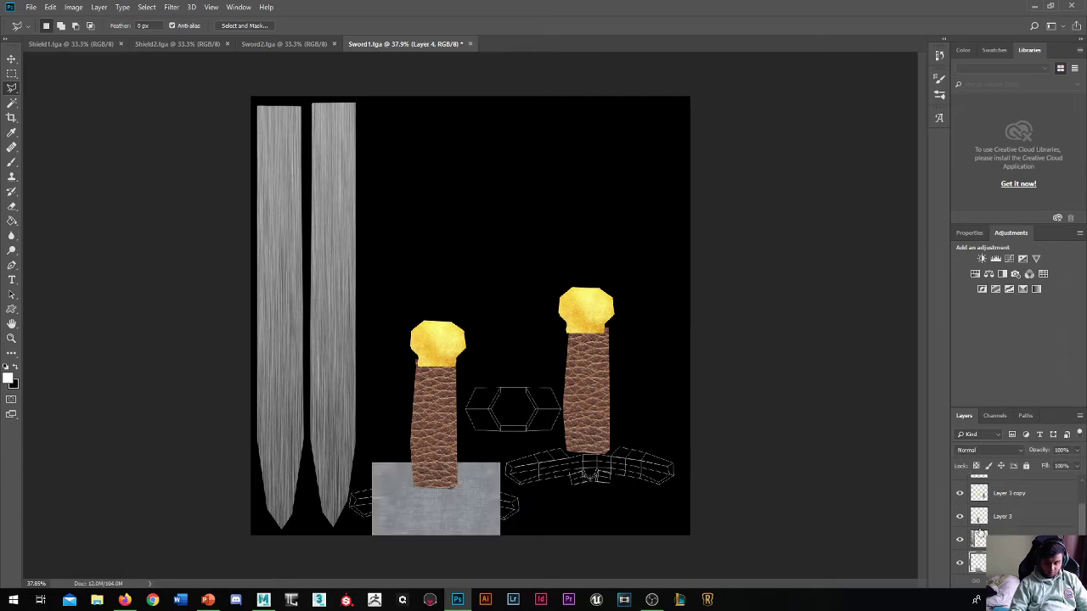
pyautogui.scroll(2, 993, 533)
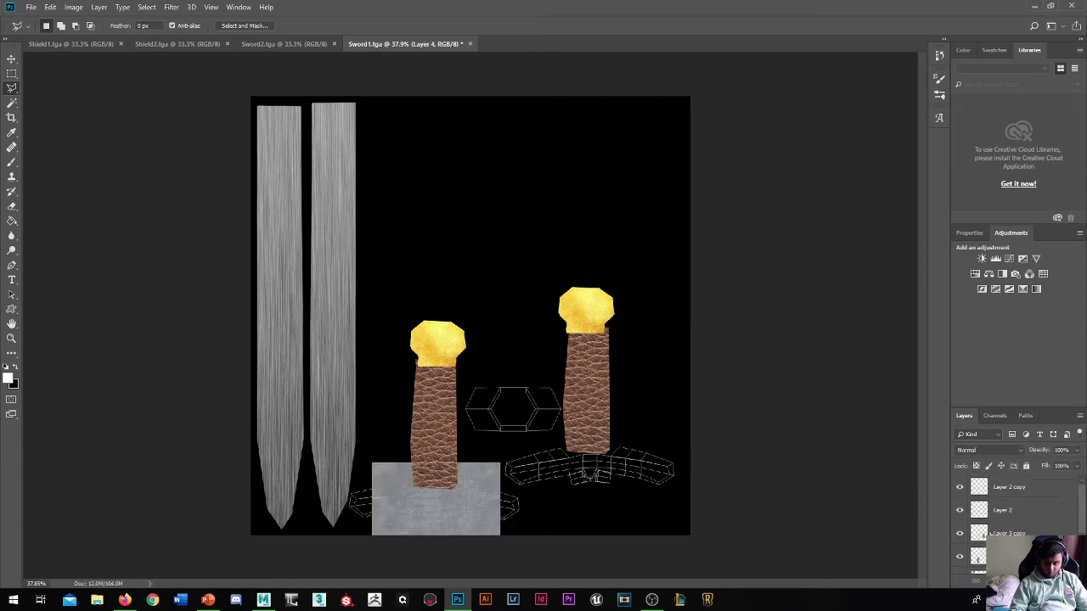
pyautogui.click(959, 487)
pyautogui.click(960, 486)
pyautogui.press('v')
pyautogui.press('Delete')
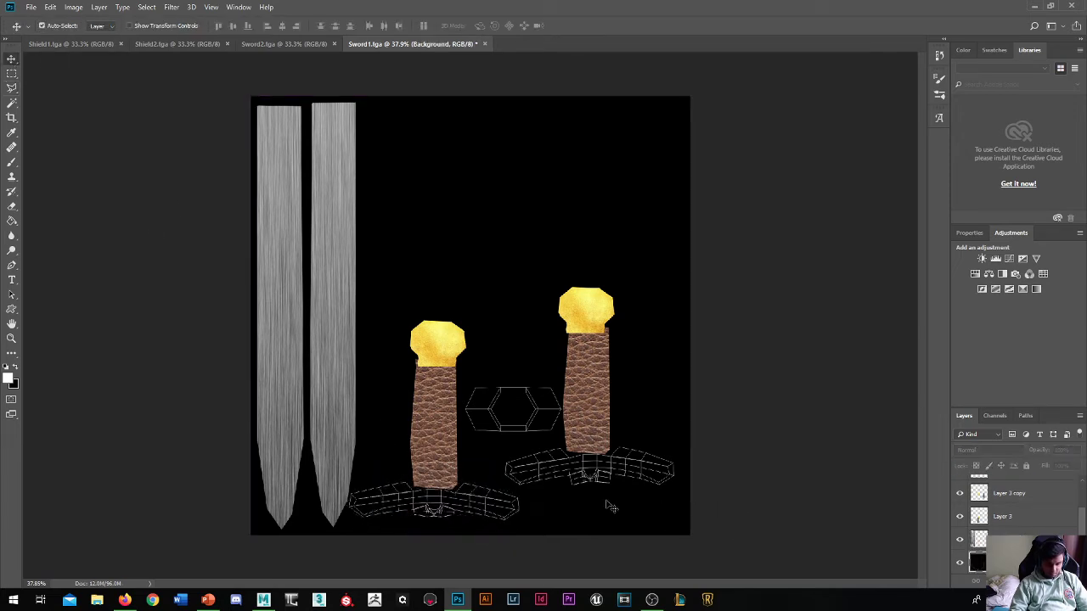
pyautogui.hotkey('ctrl', 'z')
pyautogui.scroll(-1, 1017, 526)
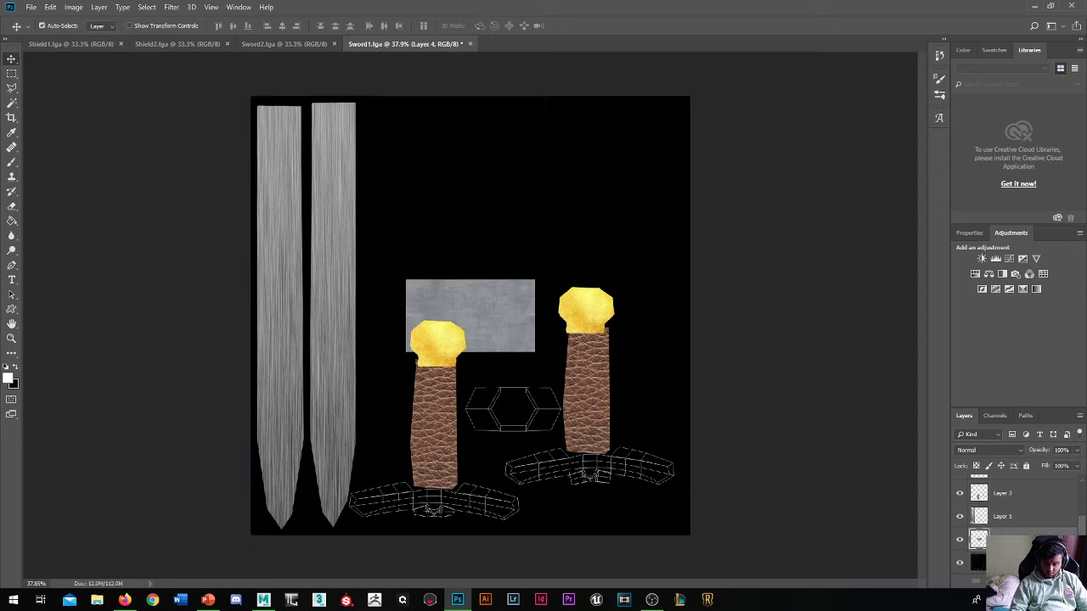
# Move and scale the iron texture over the left crossguard, then hide Layer 4.
pyautogui.moveTo(487, 319); pyautogui.dragTo(522, 493)
pyautogui.hotkey('ctrl', 't')
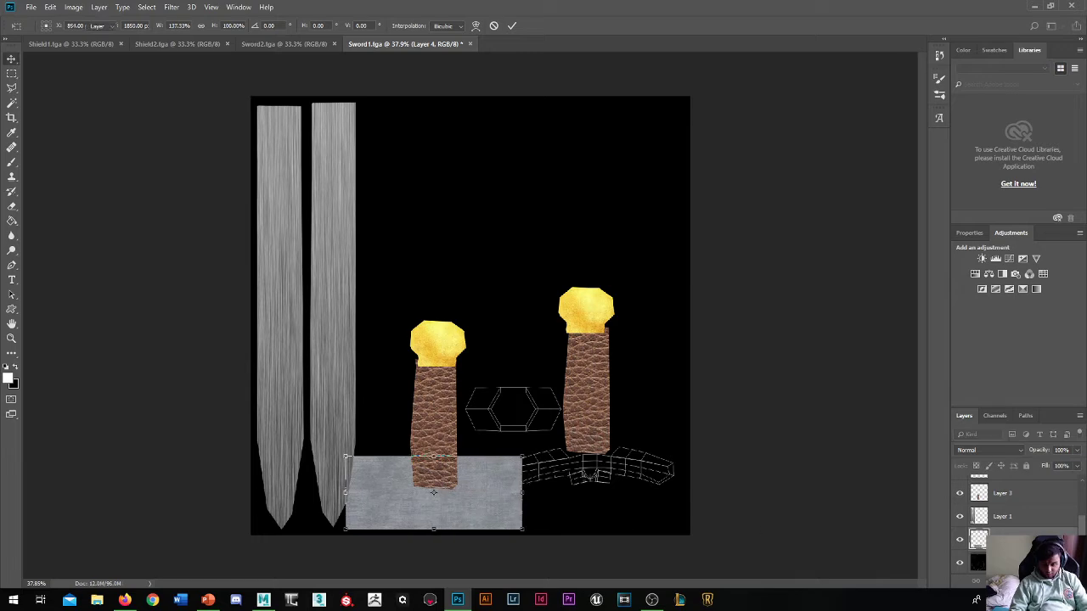
pyautogui.press('Return')
pyautogui.click(960, 539)
pyautogui.scroll(4, 420, 522)
# Trim the iron texture on Layer 4 to a freehand crossguard outline.
pyautogui.press('l')
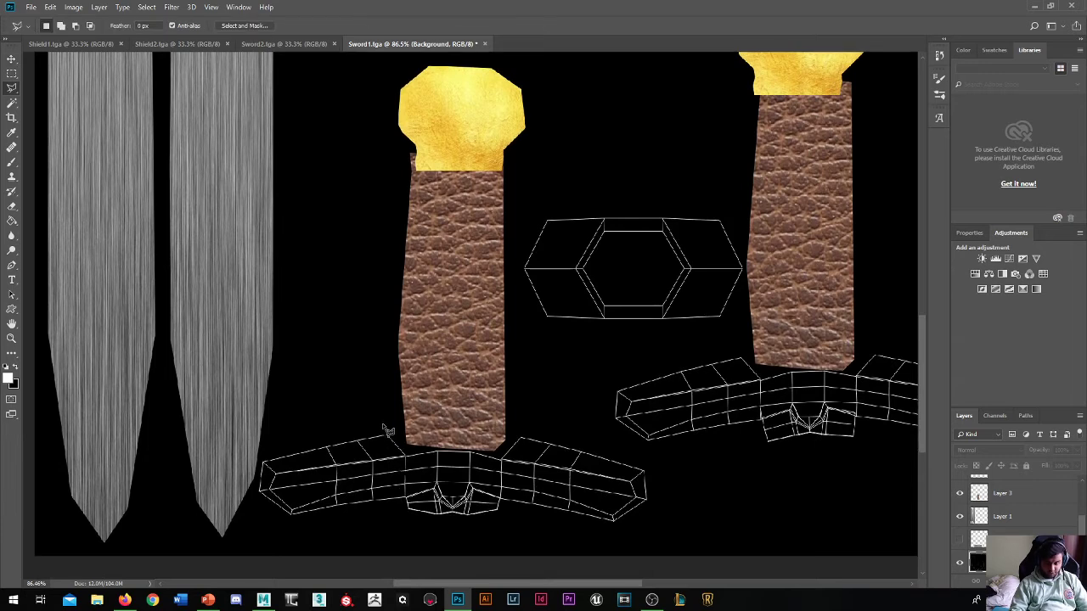
pyautogui.moveTo(436, 460)
pyautogui.mouseDown()
pyautogui.moveTo(489, 459)
pyautogui.moveTo(462, 449)
pyautogui.moveTo(503, 459)
pyautogui.moveTo(519, 438)
pyautogui.moveTo(582, 445)
pyautogui.moveTo(649, 469)
pyautogui.moveTo(654, 513)
pyautogui.moveTo(610, 528)
pyautogui.moveTo(506, 511)
pyautogui.moveTo(394, 522)
pyautogui.moveTo(395, 503)
pyautogui.moveTo(294, 526)
pyautogui.mouseUp()
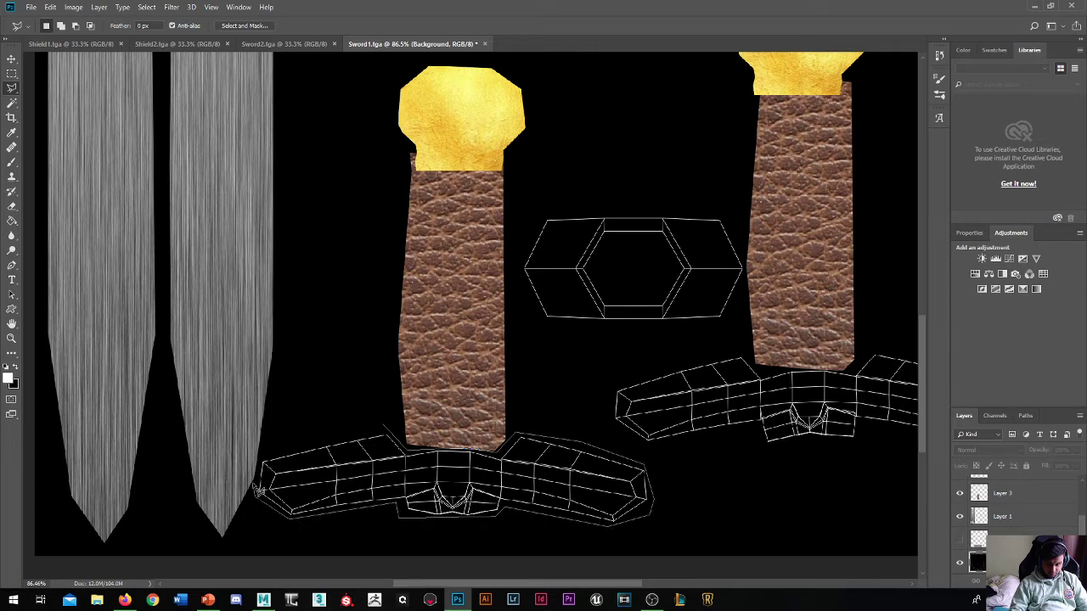
pyautogui.moveTo(323, 450); pyautogui.dragTo(383, 427)
pyautogui.click(960, 540)
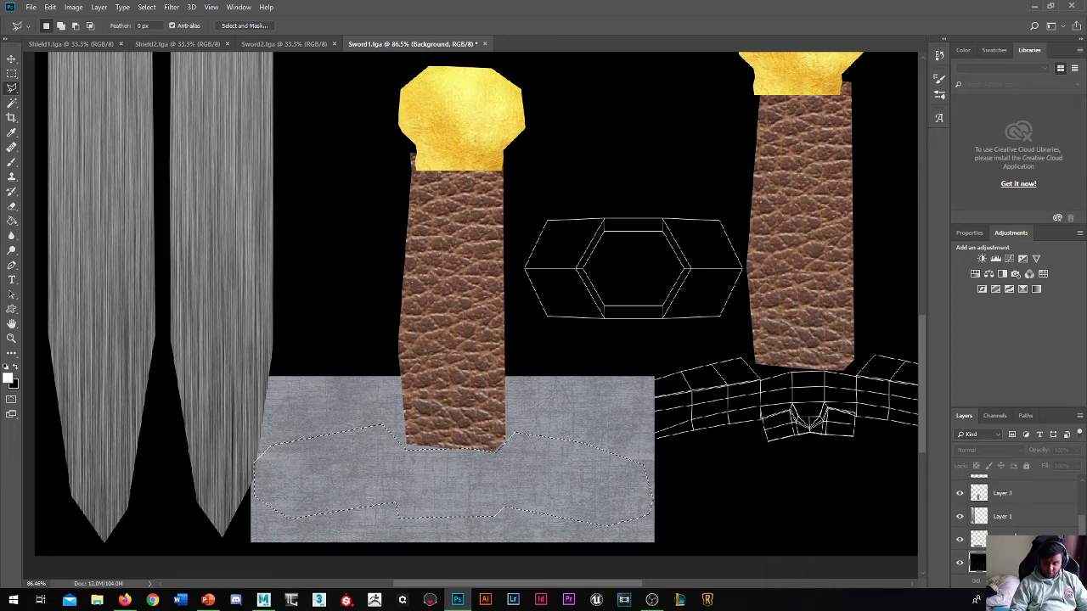
pyautogui.click(1015, 536)
pyautogui.press('Delete')
pyautogui.hotkey('ctrl', 'alt', 'z')
pyautogui.hotkey('ctrl', 'alt', 'z')
pyautogui.hotkey('ctrl', 'alt', 'z')
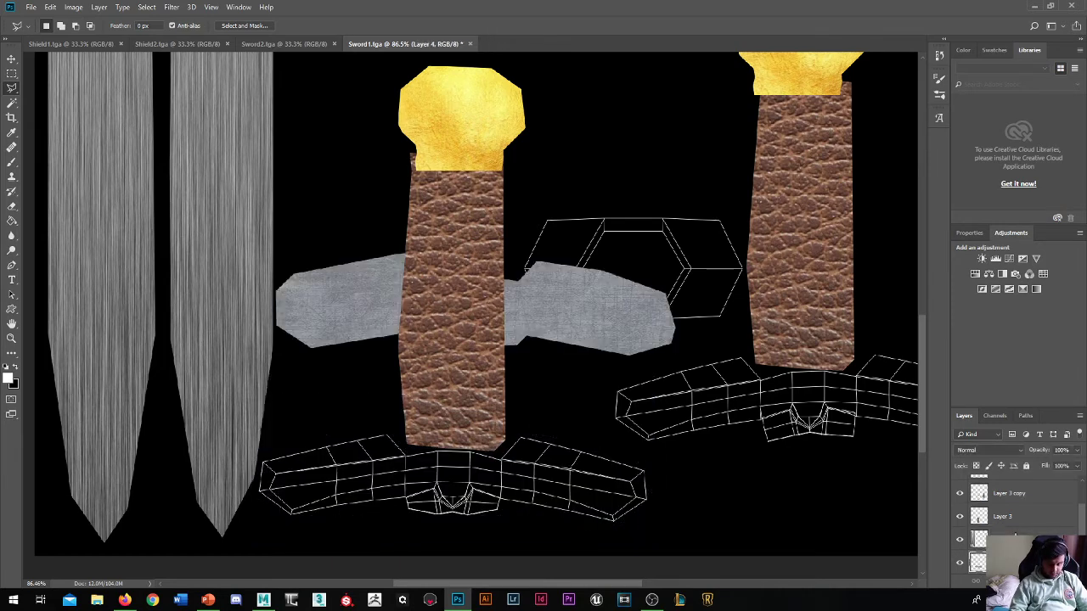
# Place the iron guard piece on the right crossguard and stretch it taller to cover the shell.
pyautogui.press('v')
pyautogui.moveTo(363, 292); pyautogui.dragTo(338, 457)
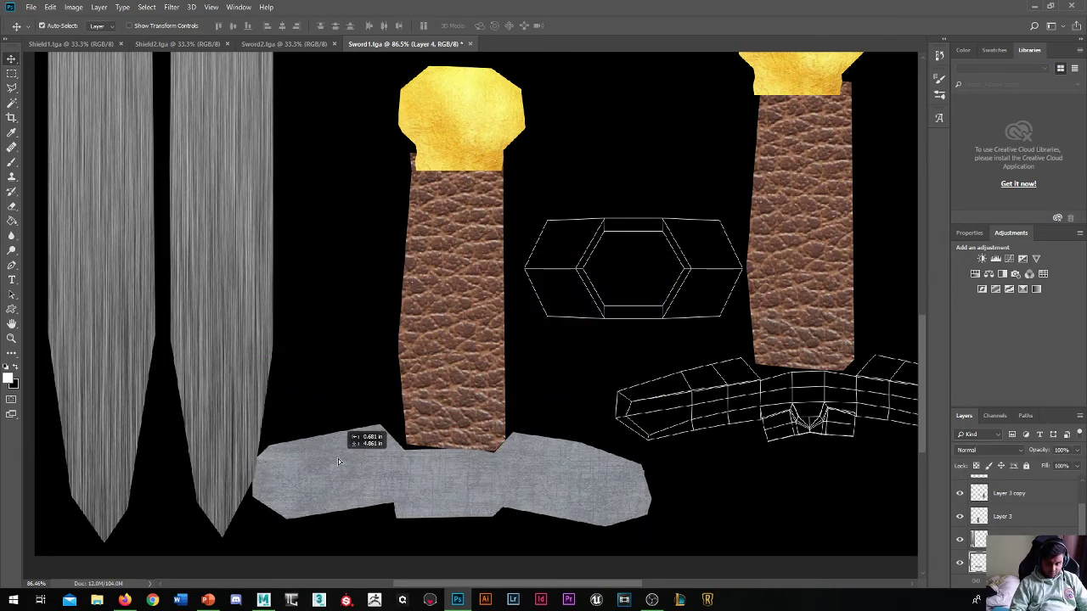
pyautogui.scroll(-3, 644, 454)
pyautogui.moveTo(571, 467); pyautogui.dragTo(744, 426)
pyautogui.scroll(5, 794, 423)
pyautogui.moveTo(659, 350); pyautogui.dragTo(658, 350)
pyautogui.hotkey('ctrl', 't')
pyautogui.moveTo(503, 302); pyautogui.dragTo(504, 292)
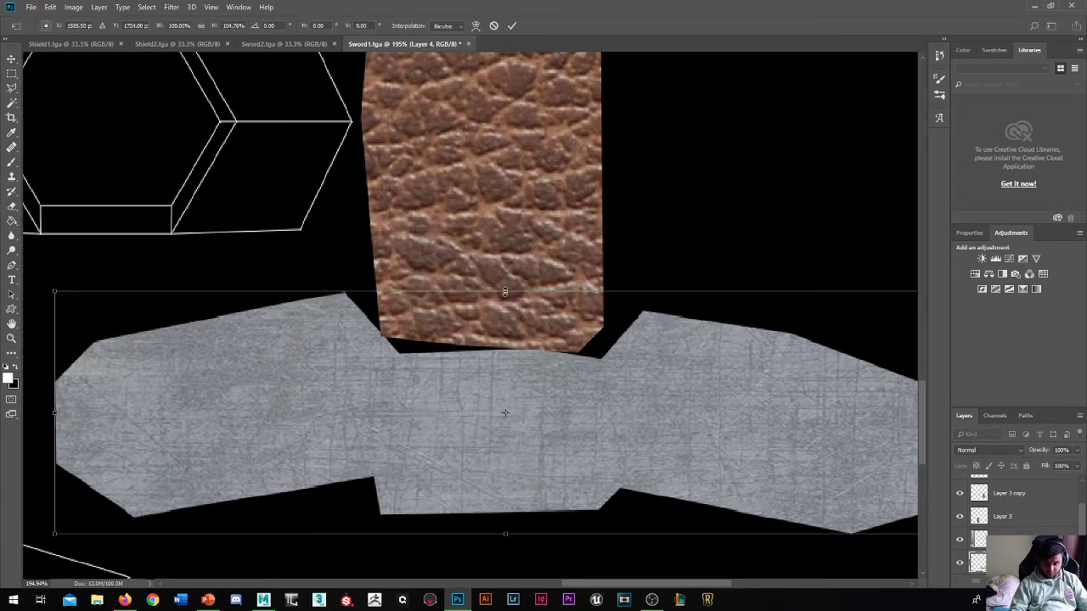
pyautogui.press('Return')
pyautogui.scroll(-8, 453, 332)
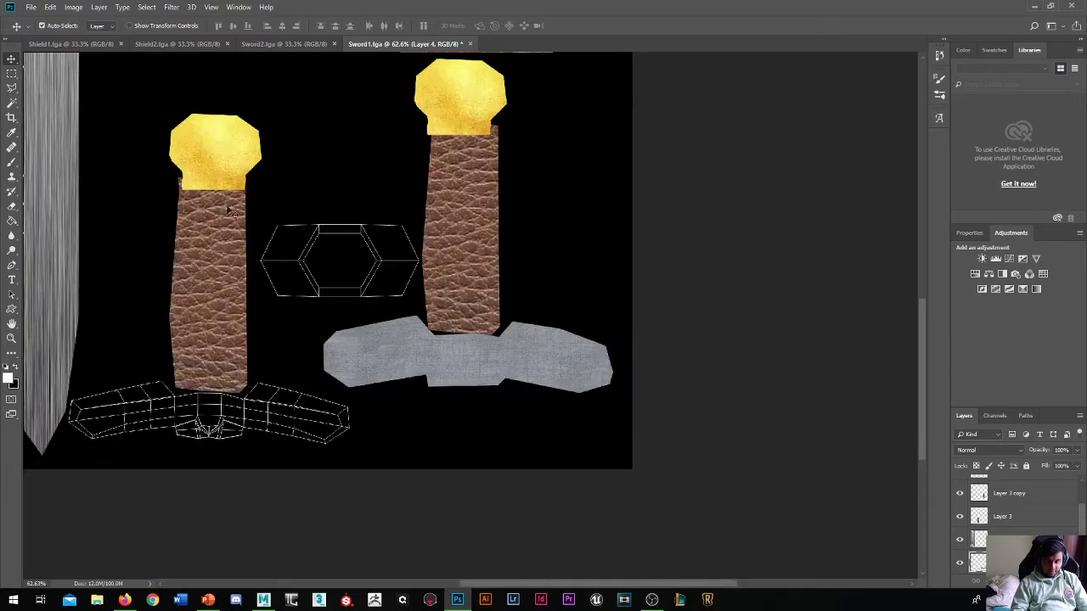
pyautogui.scroll(1, 463, 495)
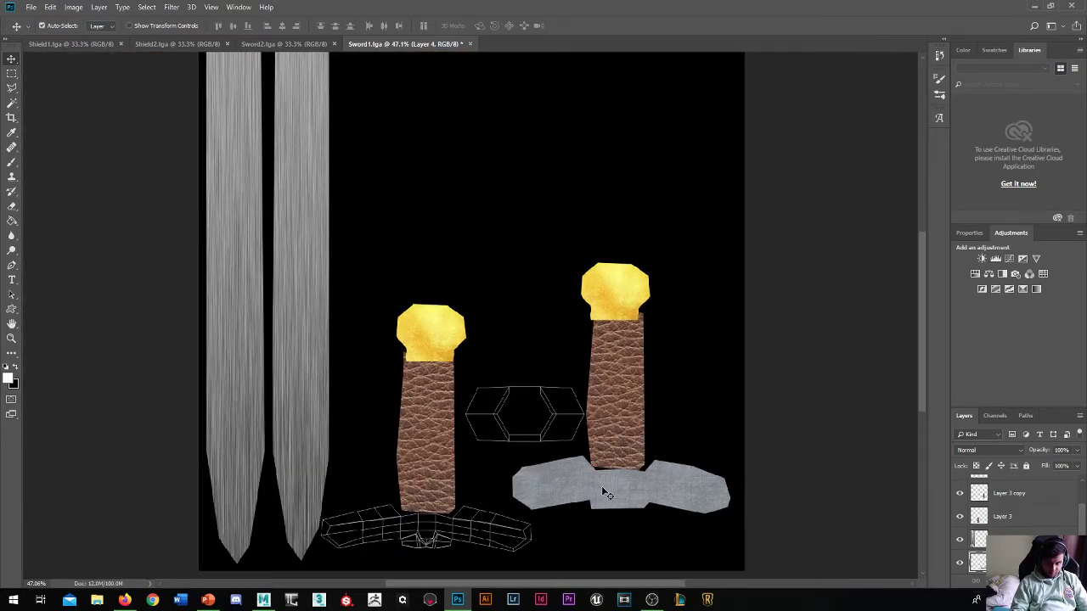
# Alt-drag a copy of the guard piece onto the left crossguard beside the leather grip.
pyautogui.keyDown('alt'); pyautogui.moveTo(602, 487); pyautogui.dragTo(425, 548); pyautogui.keyUp('alt')
pyautogui.scroll(2, 472, 550)
pyautogui.scroll(5, 473, 550)
pyautogui.moveTo(487, 473); pyautogui.dragTo(492, 456)
pyautogui.scroll(-1, 490, 460)
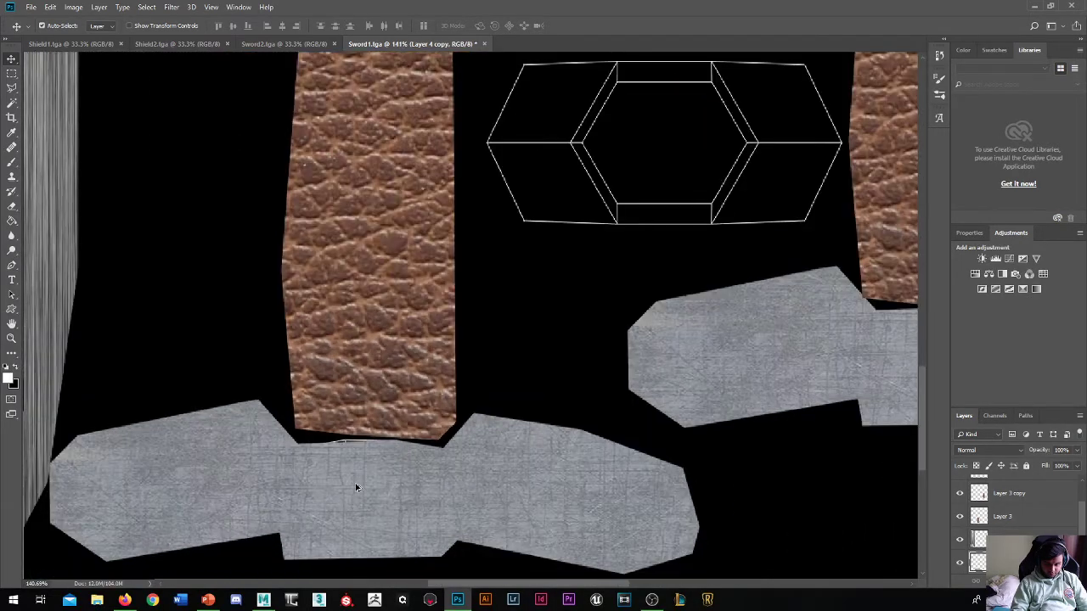
# Nudge the copied left guard piece slightly upward into alignment.
pyautogui.moveTo(361, 482); pyautogui.dragTo(363, 474)
pyautogui.scroll(-3, 390, 475)
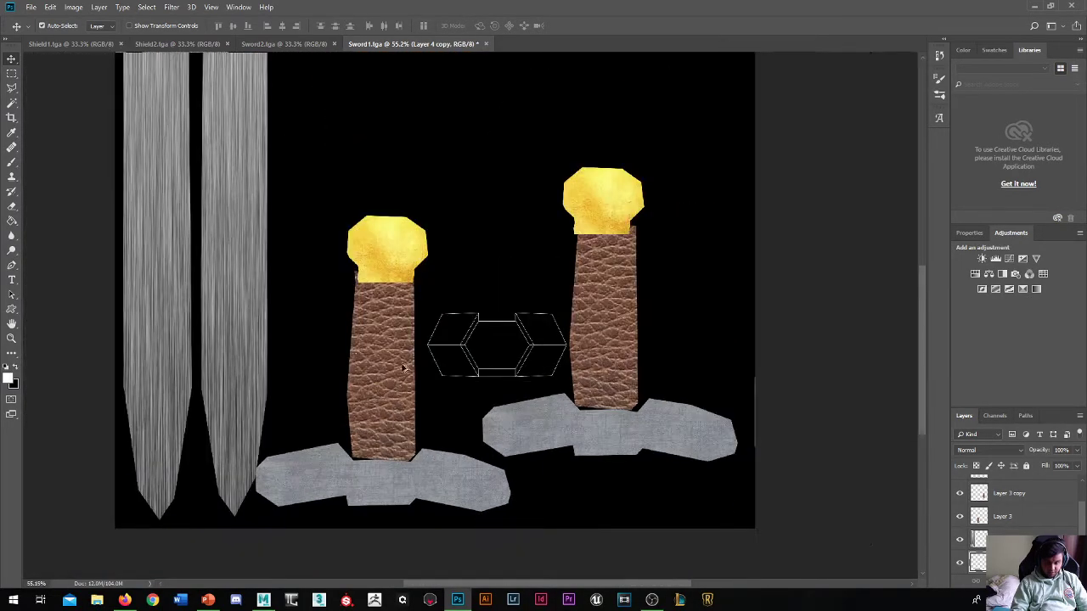
pyautogui.scroll(1, 505, 304)
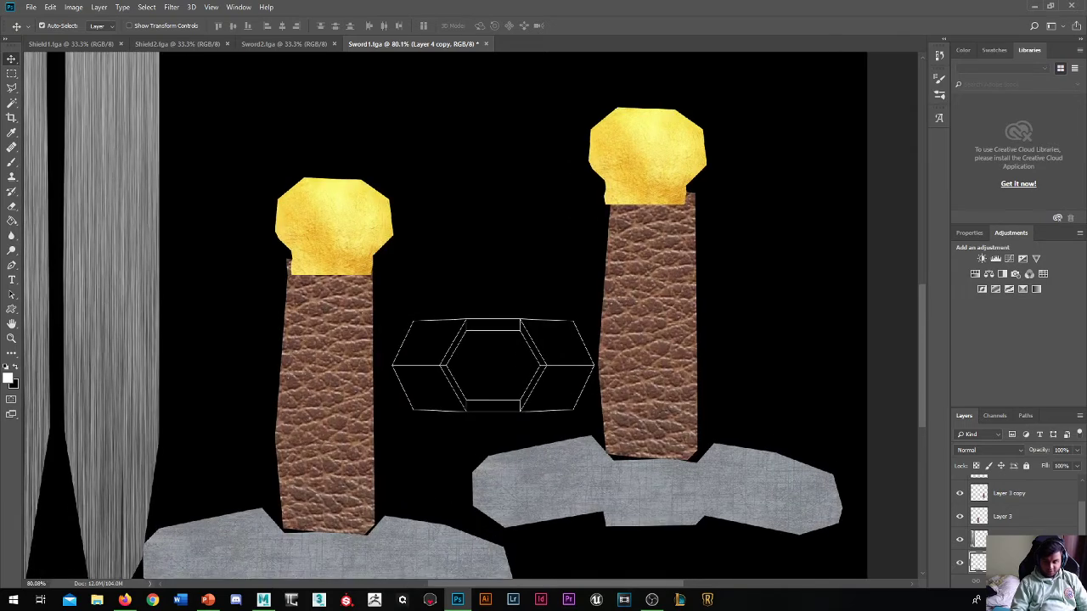
pyautogui.scroll(1, 1010, 518)
# Add a new empty layer above Layer 2 copy and switch to the Polygonal Lasso.
pyautogui.click(1004, 491)
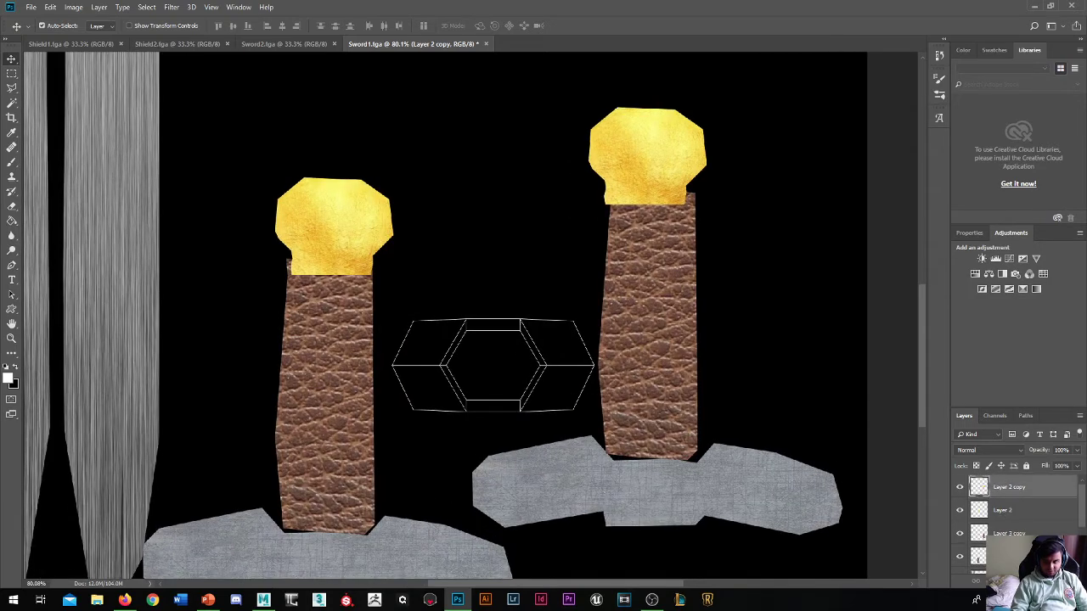
pyautogui.hotkey('ctrl', 'shift', 'alt', 'n')
pyautogui.press('l')
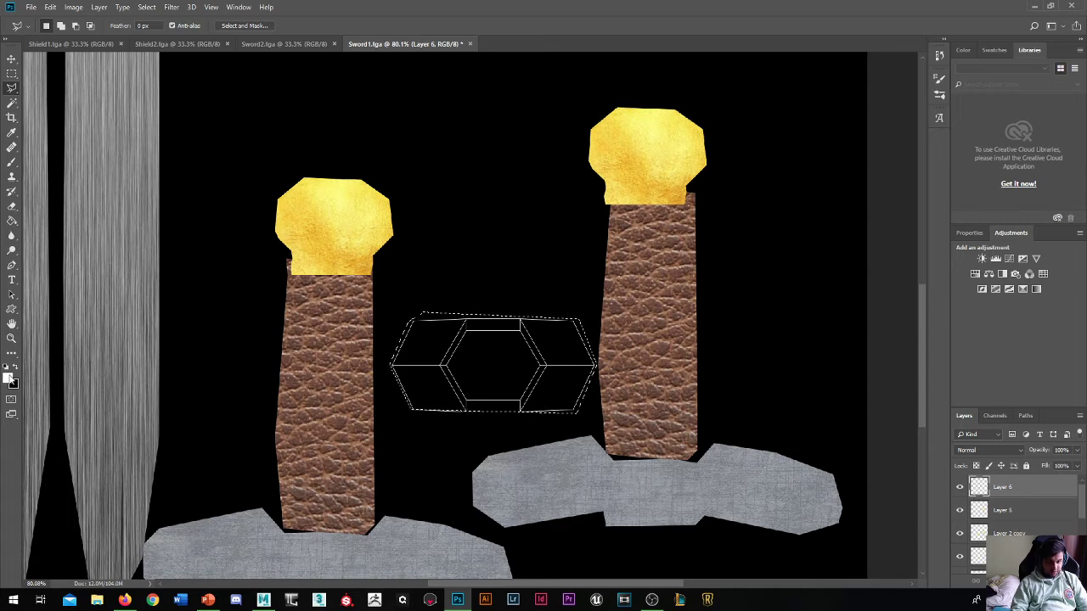
# Set a grey foreground colour and pick the Paint Bucket for the central hexagon.
pyautogui.click(11, 382)
pyautogui.click(856, 367)
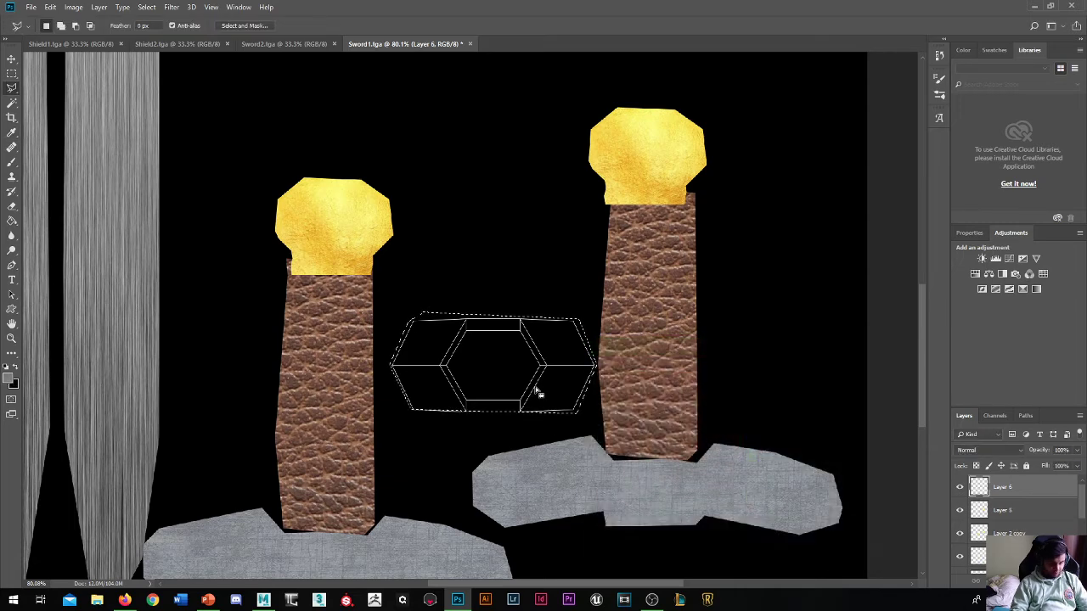
pyautogui.press('g')
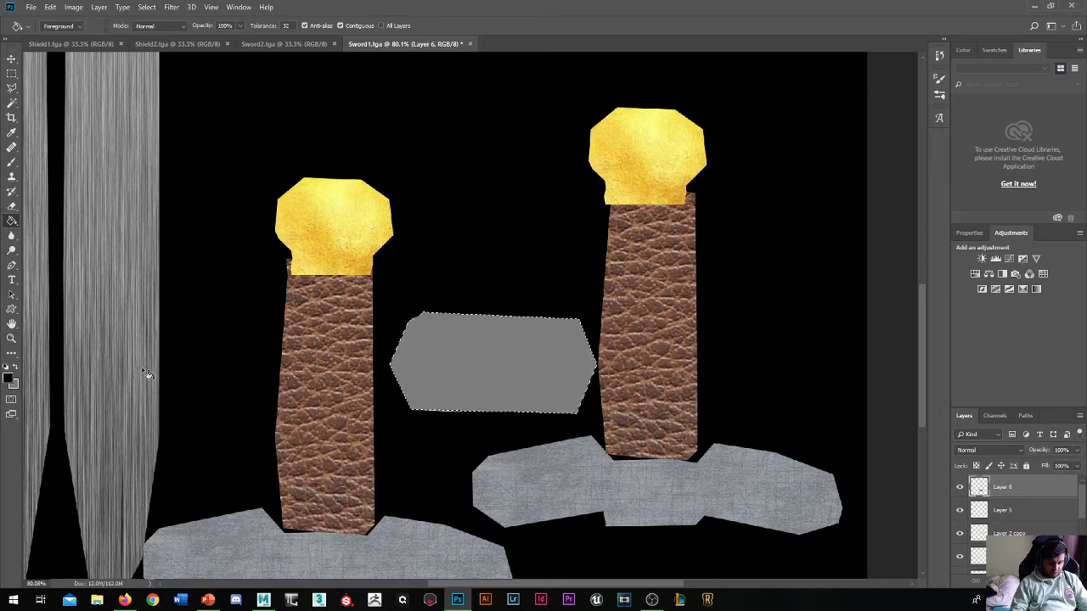
# Stamp dark scratches onto the grey hexagon with the metal_scratches11 brush.
pyautogui.press('b')
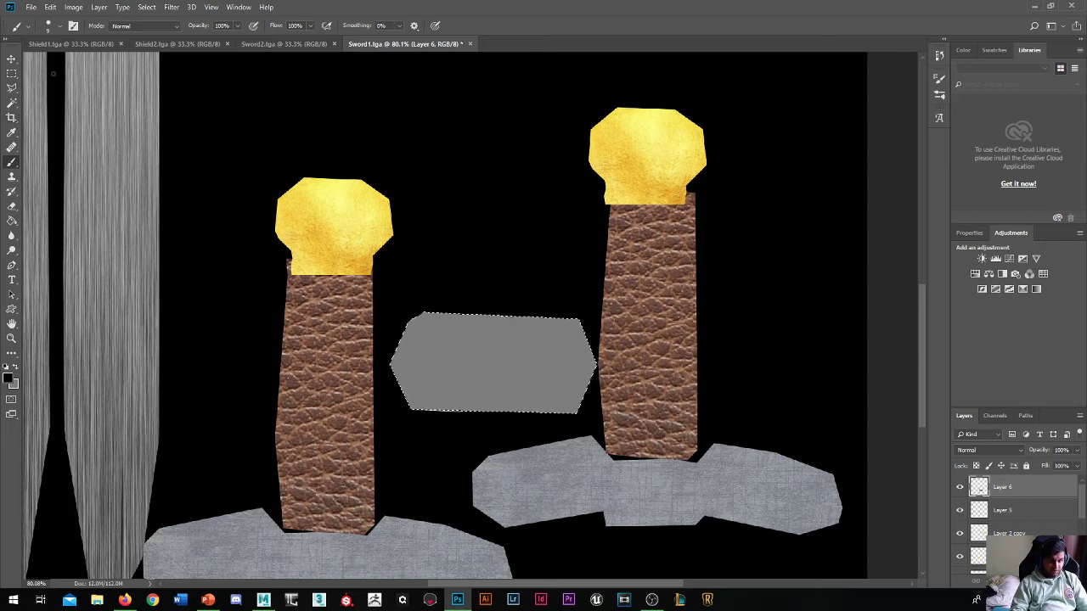
pyautogui.click(58, 30)
pyautogui.moveTo(136, 139); pyautogui.dragTo(139, 175)
pyautogui.scroll(-5, 138, 173)
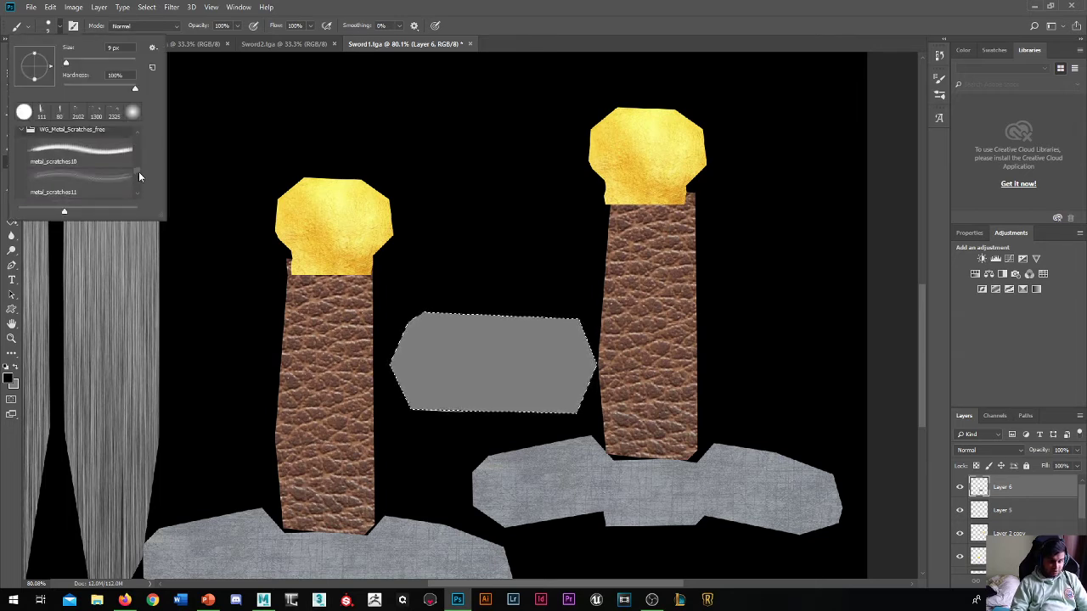
pyautogui.click(81, 181)
pyautogui.click(509, 357)
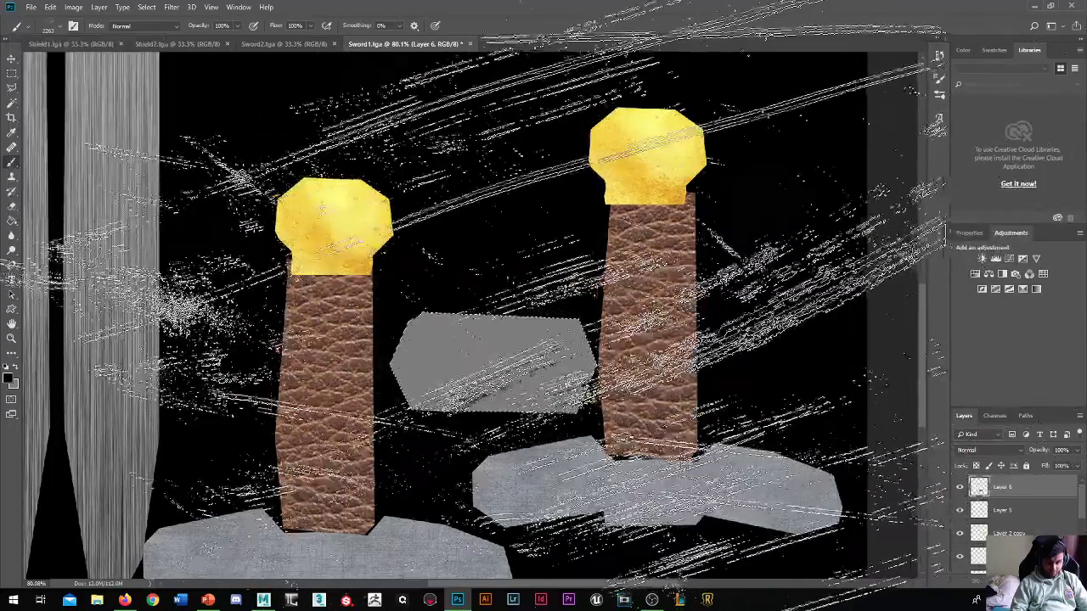
pyautogui.click(493, 361)
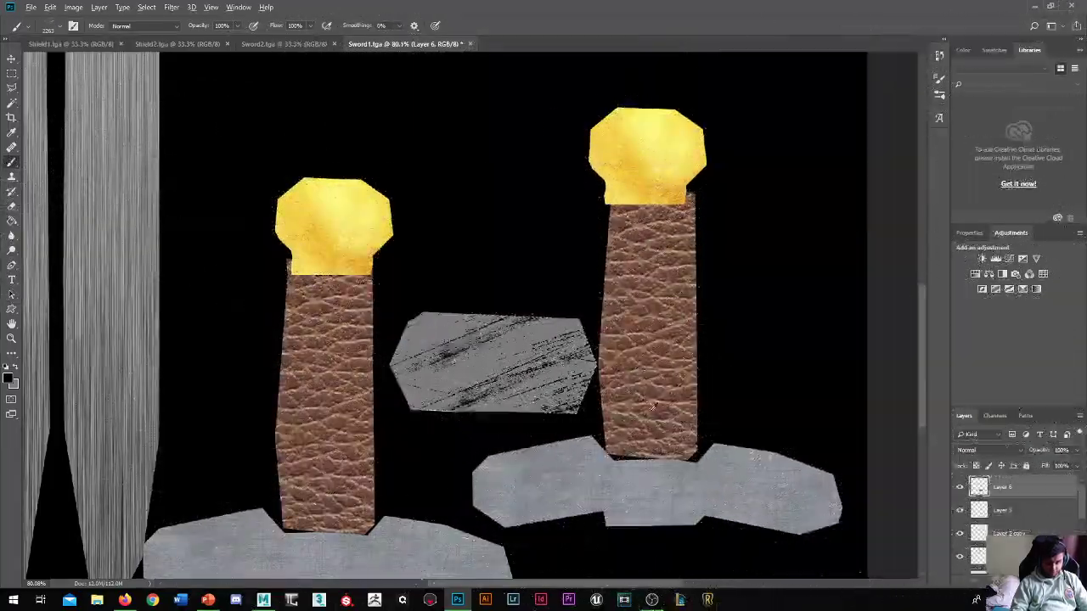
# Choose File > Save As for the finished Sword1 texture.
pyautogui.scroll(-3, 647, 403)
pyautogui.scroll(-2, 705, 399)
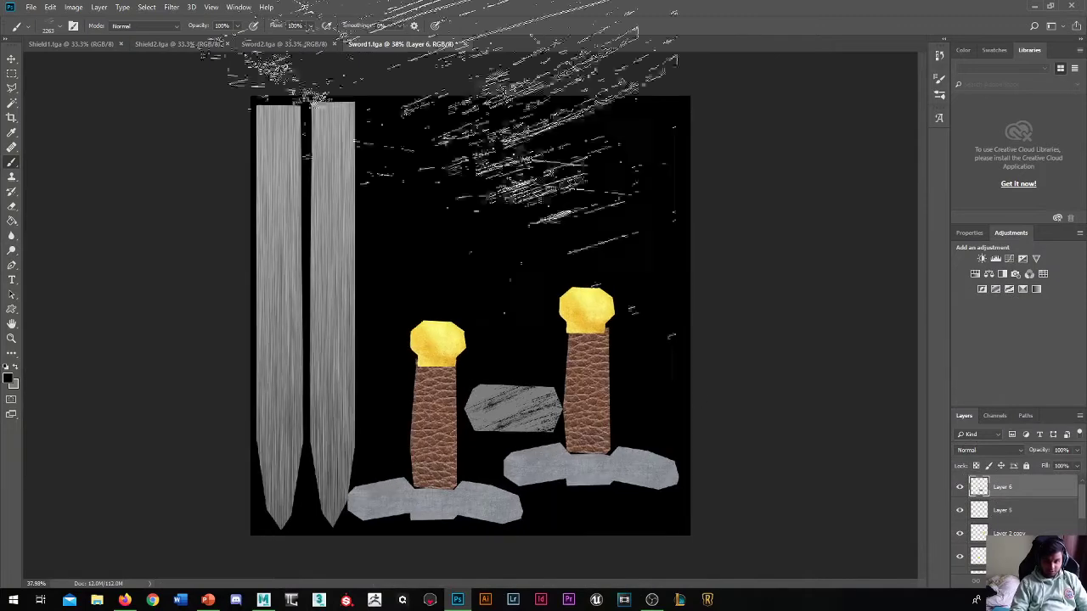
pyautogui.click(31, 6)
pyautogui.click(75, 134)
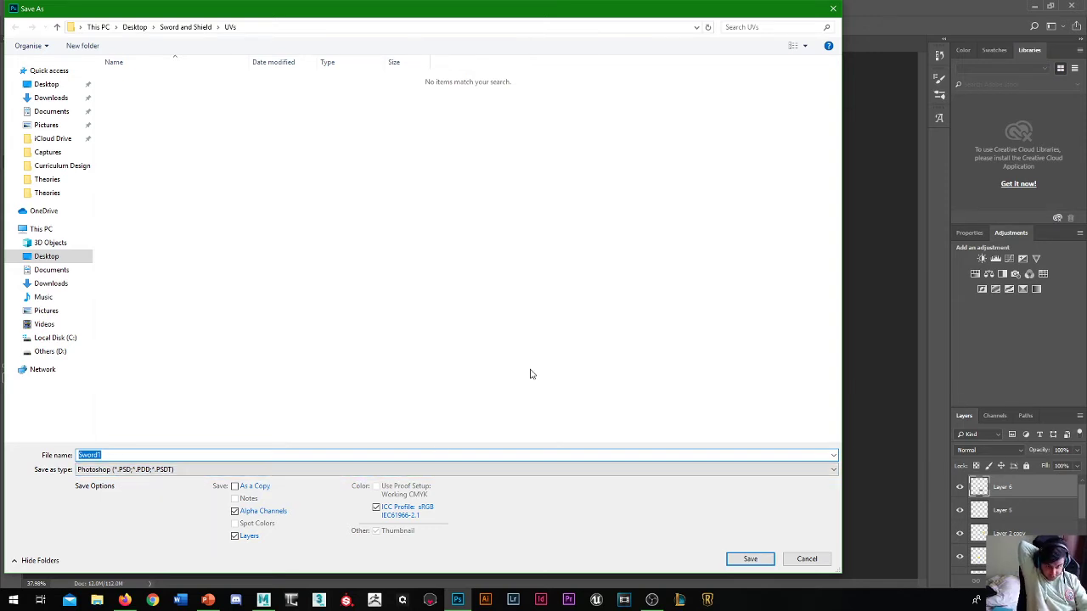
# Save the texture as Sword1.psd in the UVs folder with Maximize Compatibility.
pyautogui.press('Return')
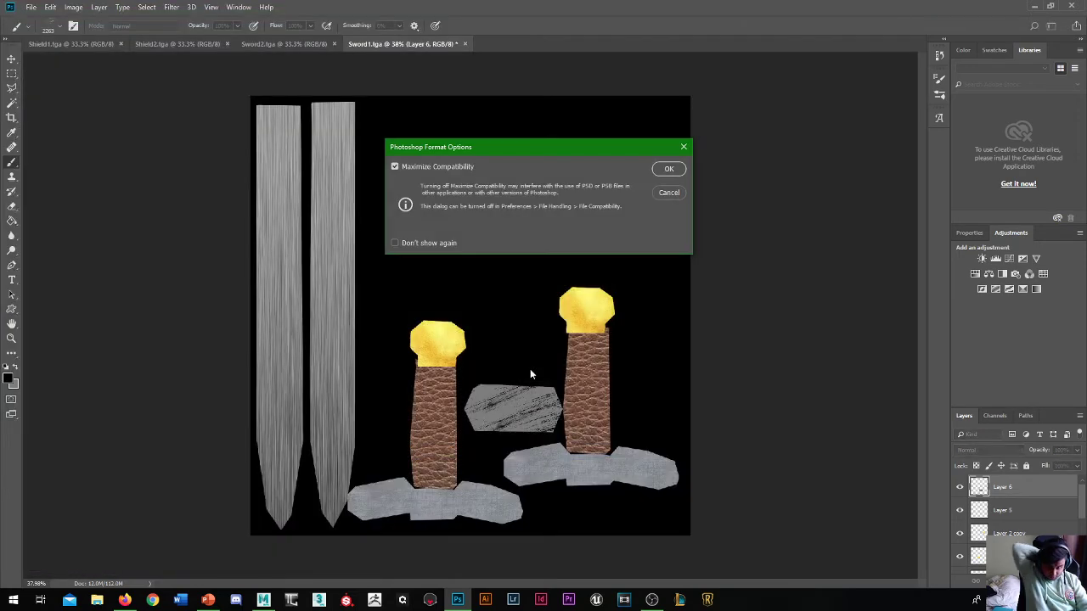
pyautogui.press('Return')
pyautogui.press('v')
# Save a PNG copy of Sword1 to the UVs folder, accepting the PNG options.
pyautogui.click(31, 6)
pyautogui.click(85, 133)
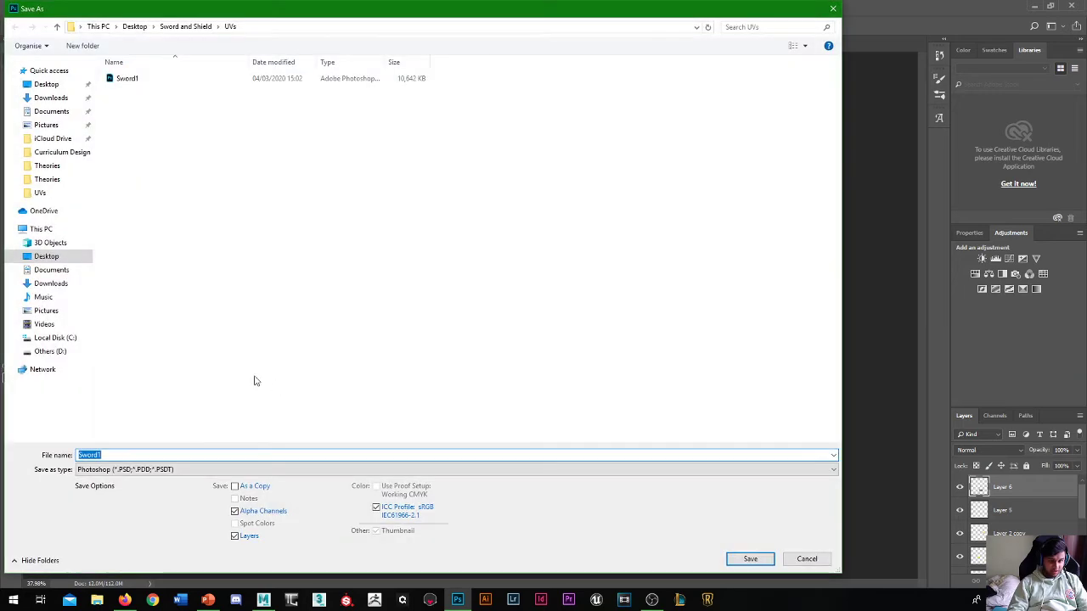
pyautogui.click(163, 472)
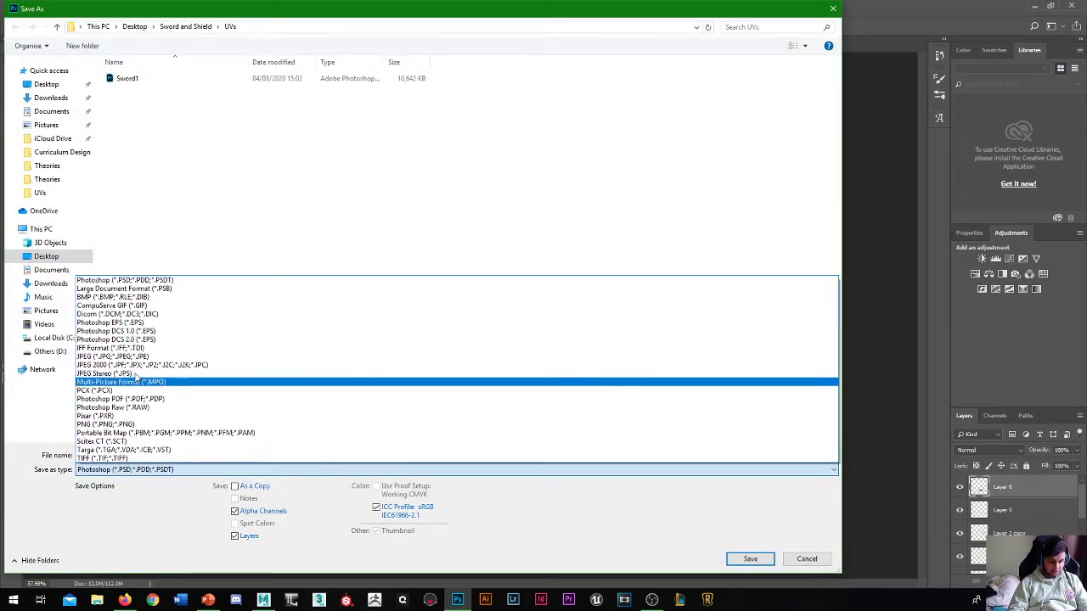
pyautogui.click(103, 424)
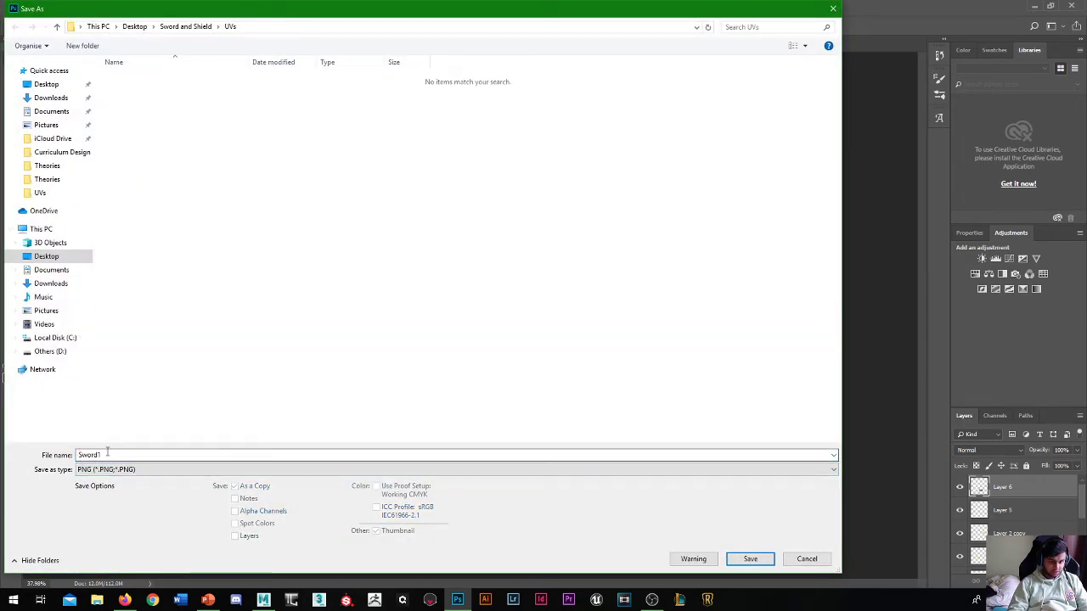
pyautogui.click(751, 559)
pyautogui.click(604, 179)
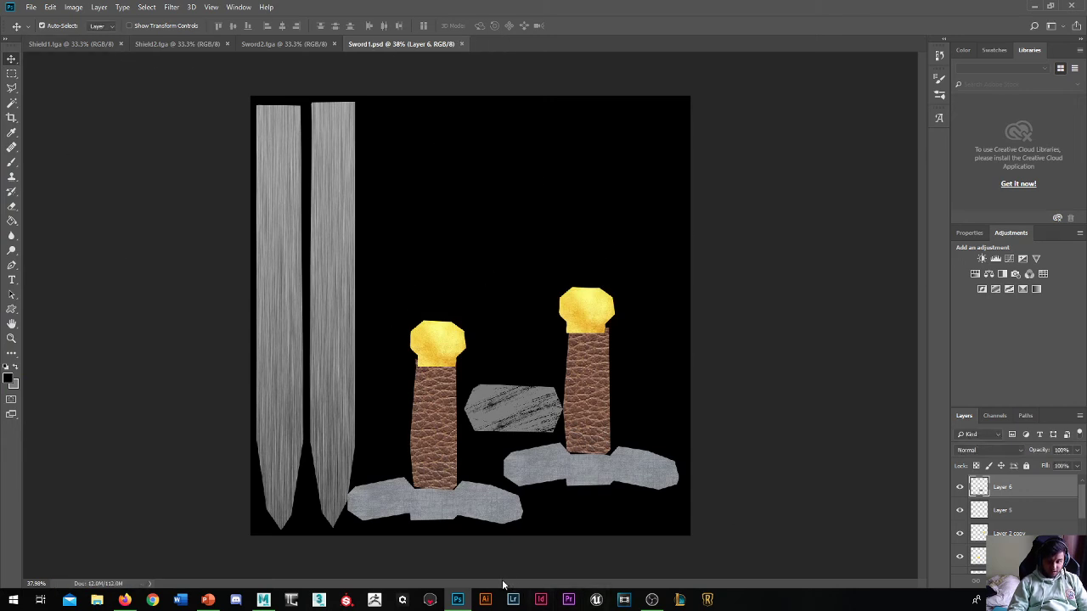
# Return to the Maya sword scene, close the UV Toolkit, and orbit the sword upright.
pyautogui.click(263, 600)
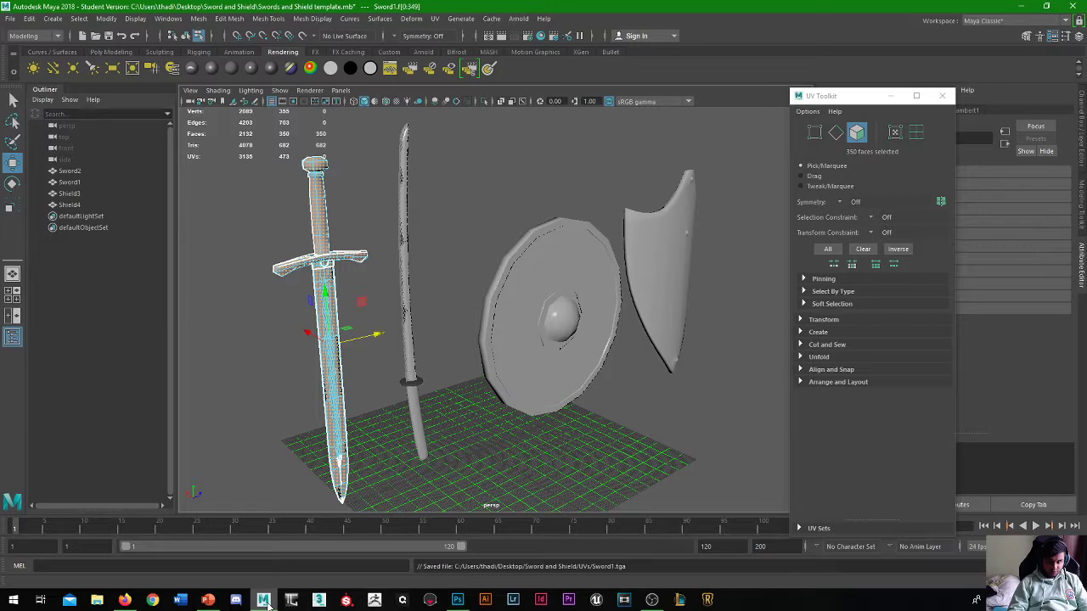
pyautogui.scroll(3, 388, 379)
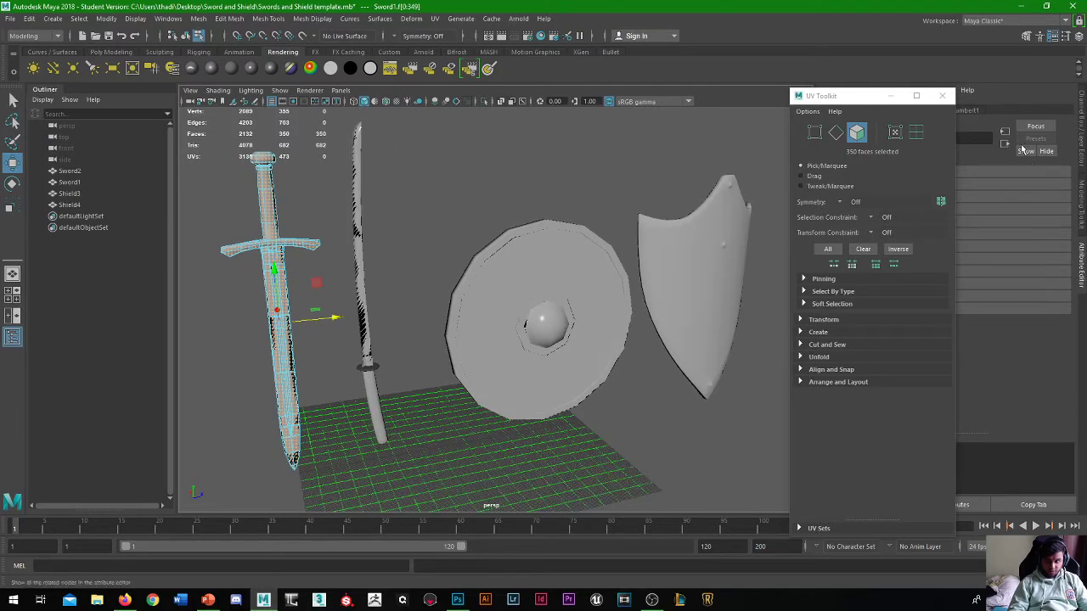
pyautogui.click(952, 96)
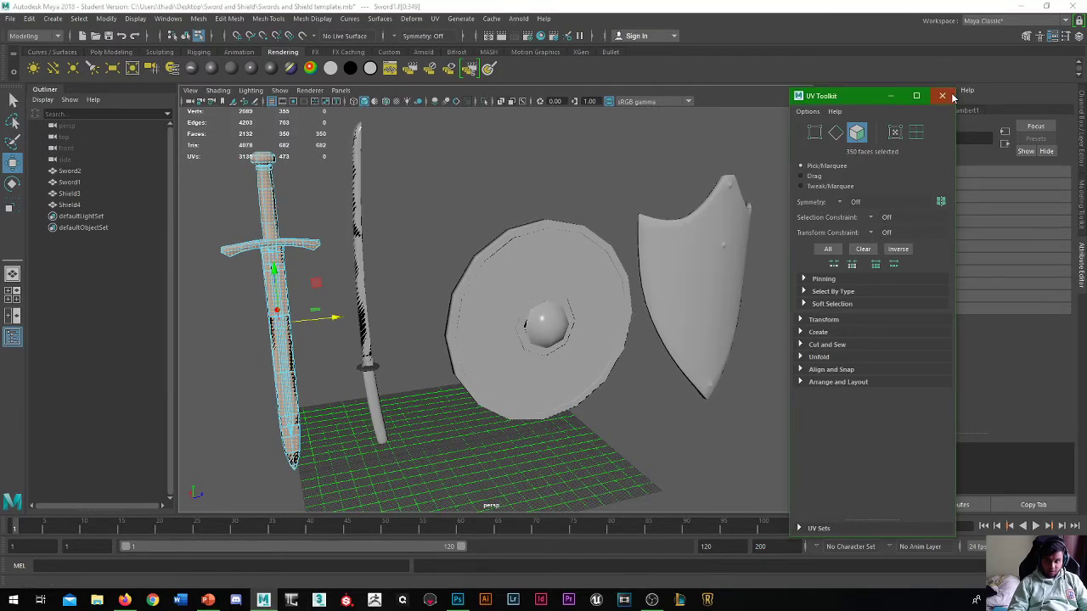
pyautogui.click(948, 96)
pyautogui.scroll(3, 218, 324)
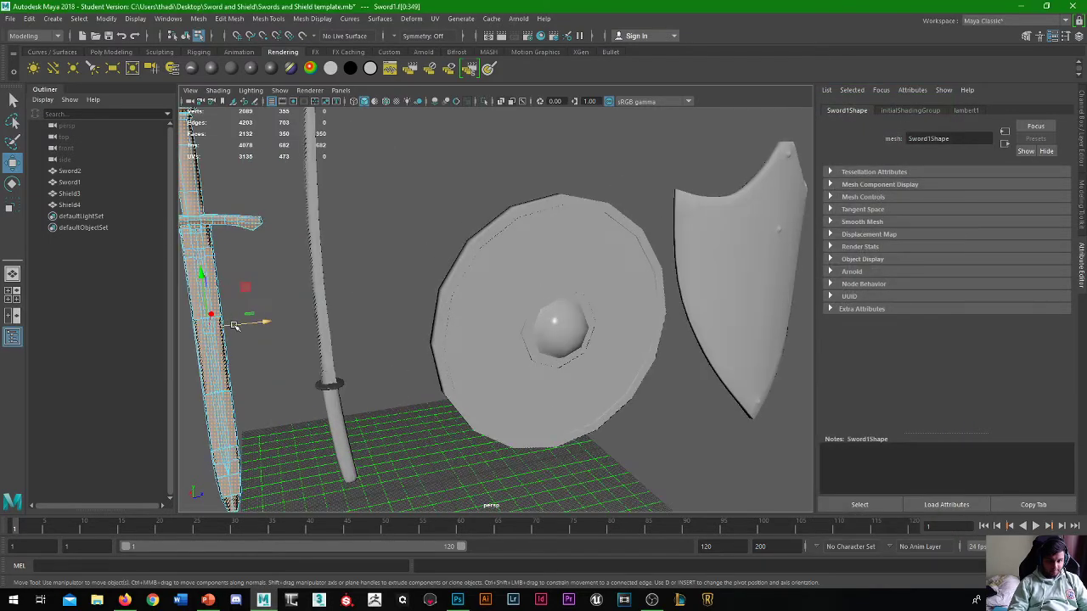
pyautogui.moveTo(231, 325); pyautogui.dragTo(356, 254)
# Select the whole Sword1 object and assign it a new Lambert material, lambert2.
pyautogui.rightClick(362, 244)
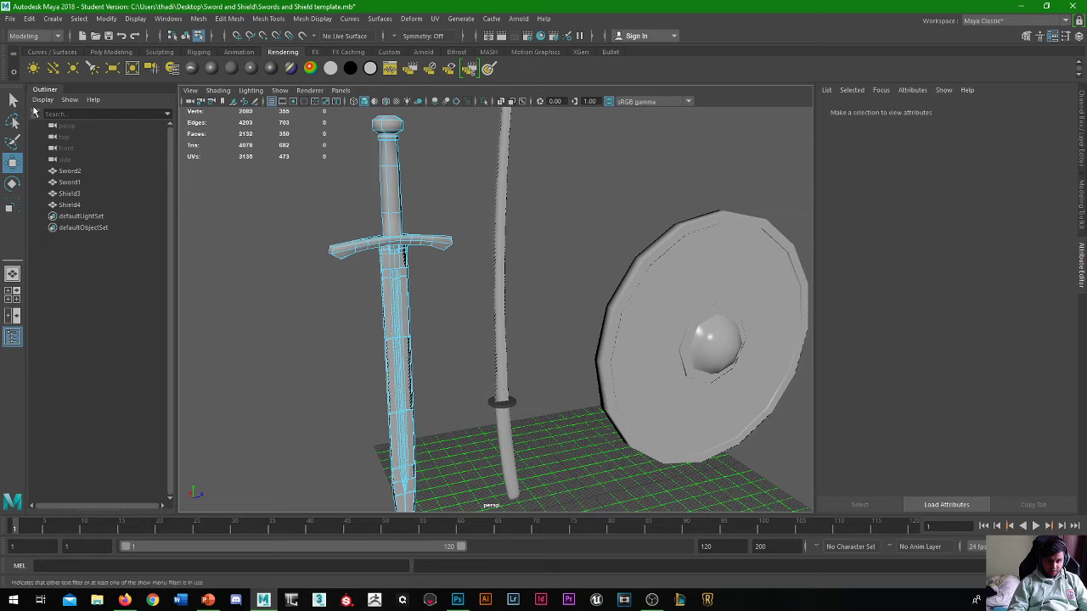
pyautogui.press('q')
pyautogui.rightClick(400, 231)
pyautogui.click(433, 215)
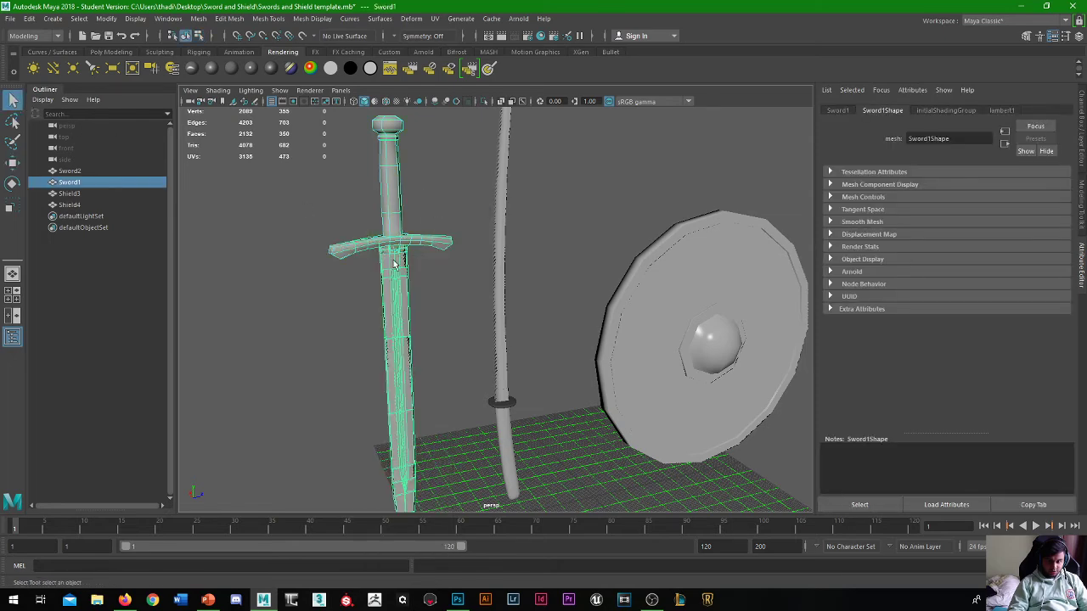
pyautogui.scroll(3, 524, 279)
pyautogui.scroll(-3, 519, 274)
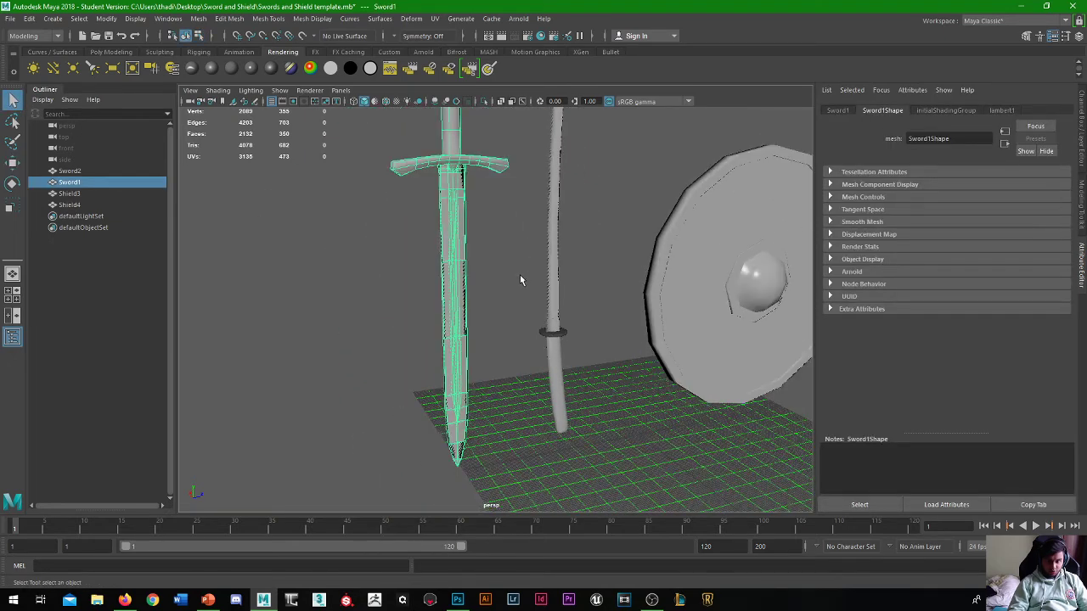
pyautogui.scroll(1, 521, 276)
pyautogui.rightClick(453, 258)
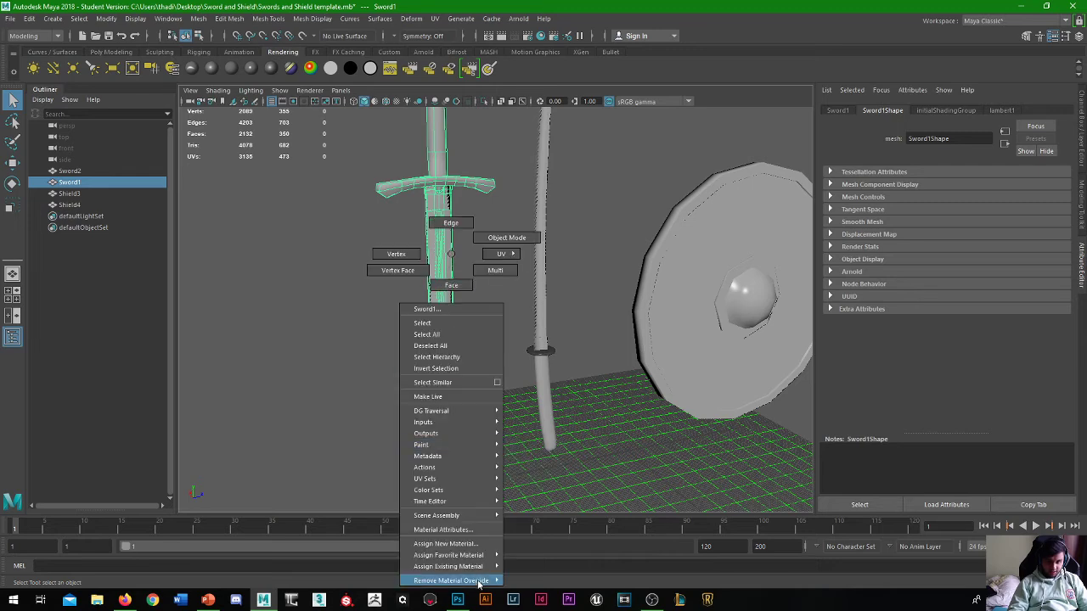
pyautogui.moveTo(479, 557)
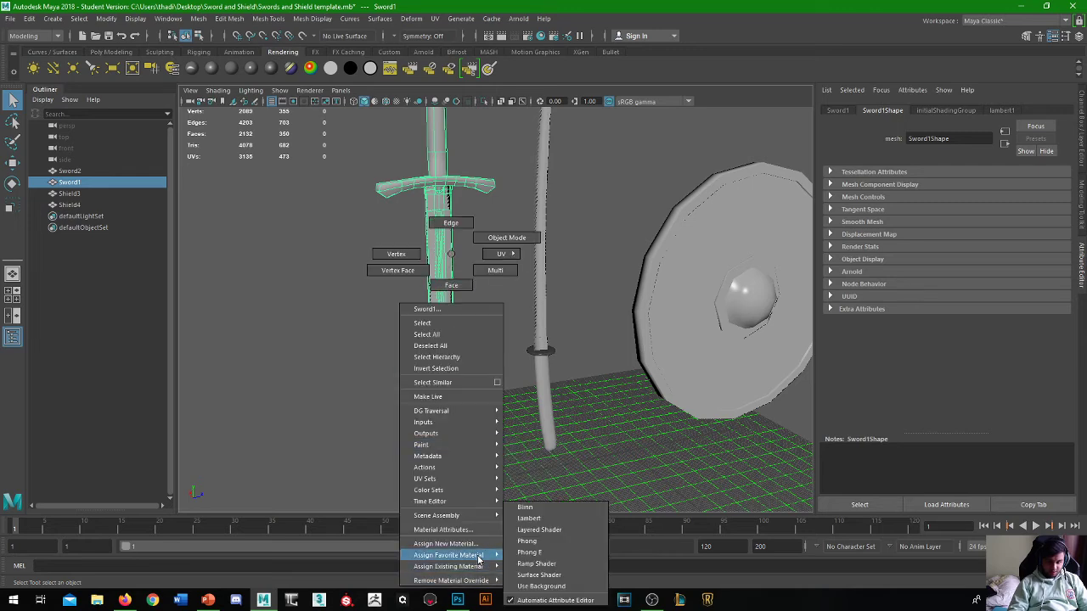
pyautogui.click(528, 518)
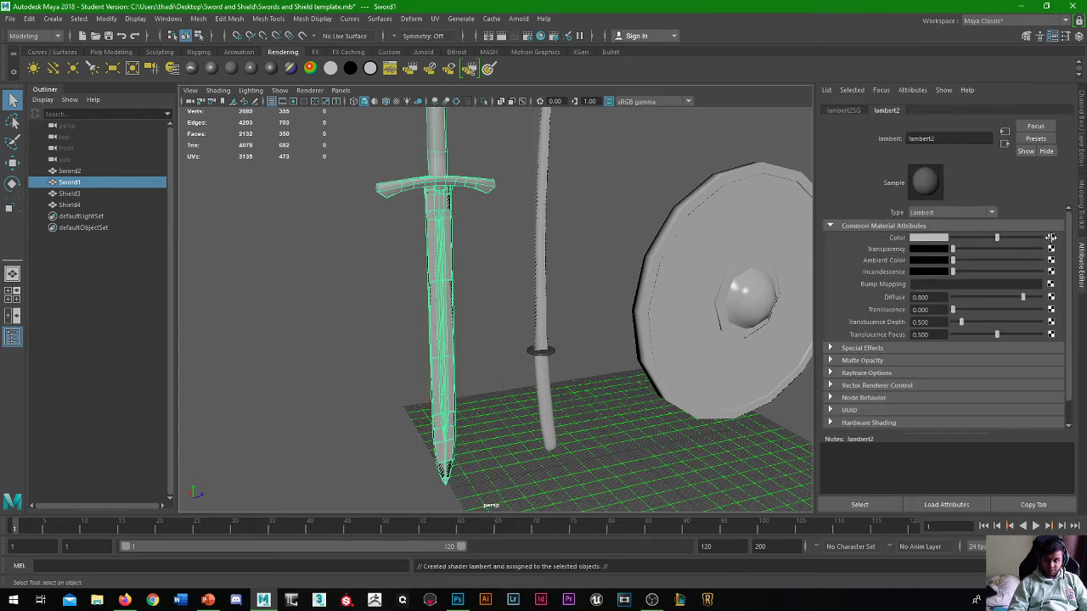
# Map a File texture to lambert2's Color using Desktop\Sword and Shield\UVs\Sword1.png.
pyautogui.click(1050, 238)
pyautogui.click(456, 297)
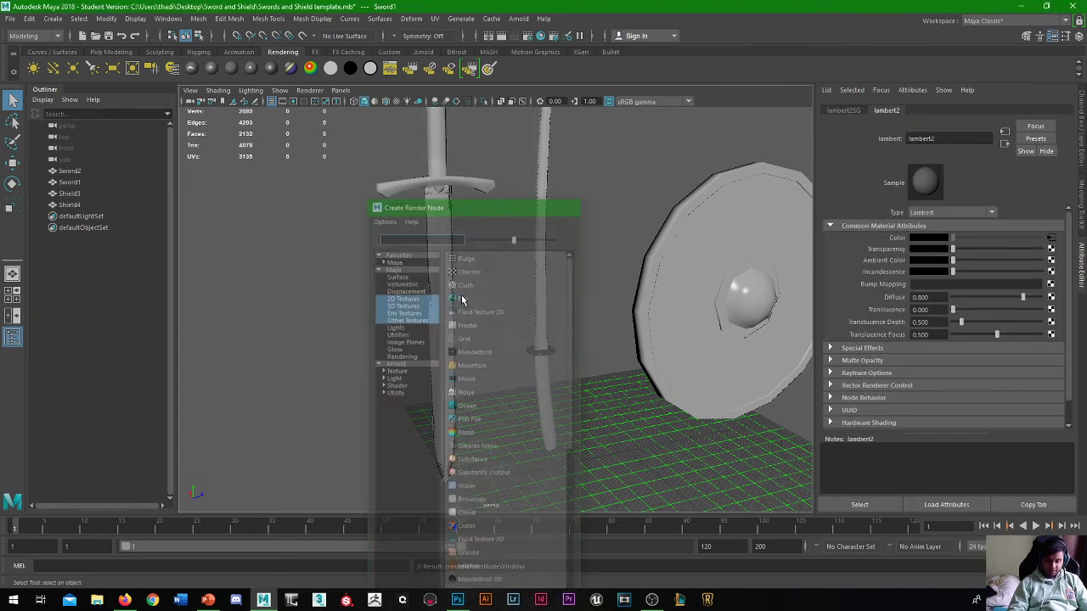
pyautogui.click(1053, 265)
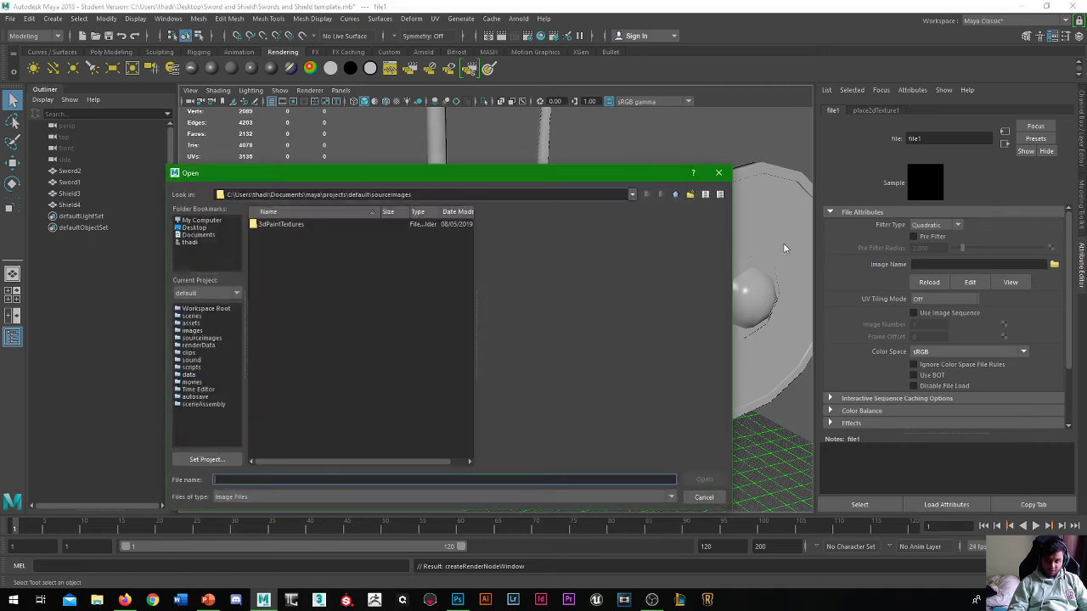
pyautogui.click(192, 227)
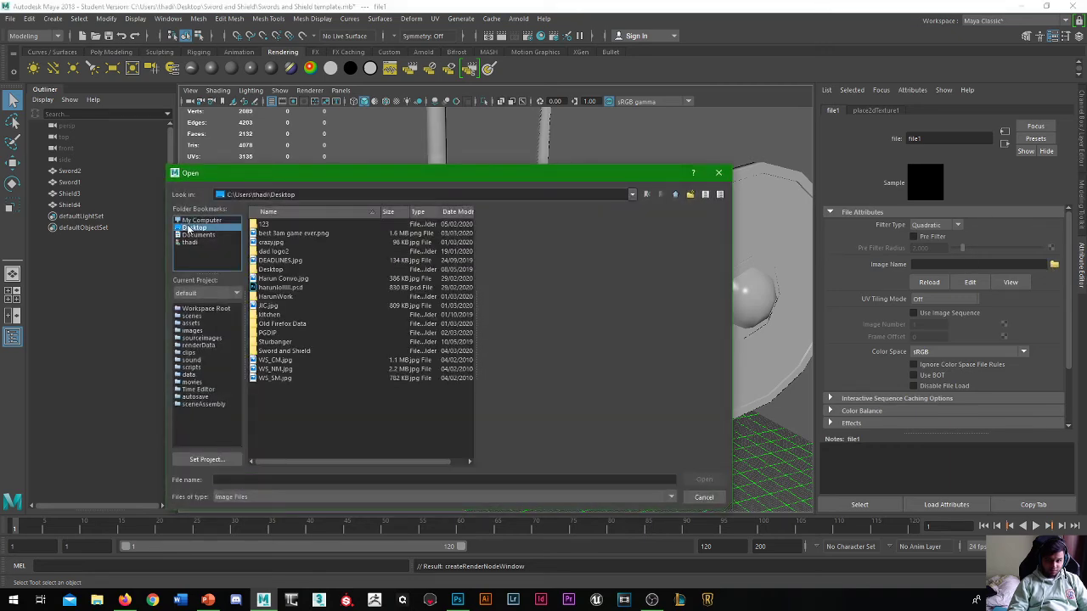
pyautogui.click(267, 225)
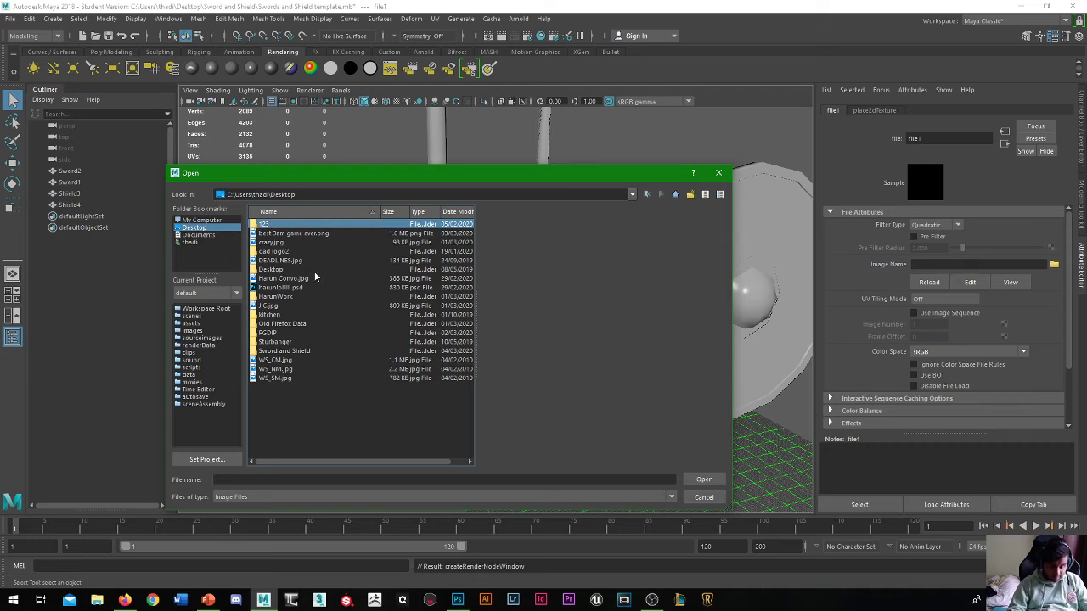
pyautogui.doubleClick(298, 351)
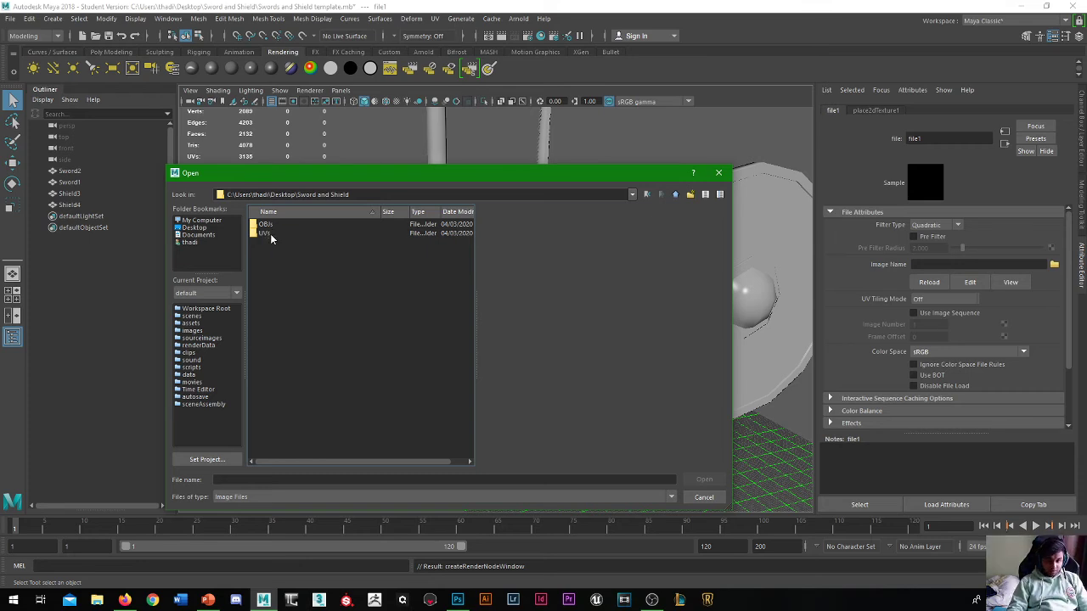
pyautogui.doubleClick(265, 234)
pyautogui.click(280, 242)
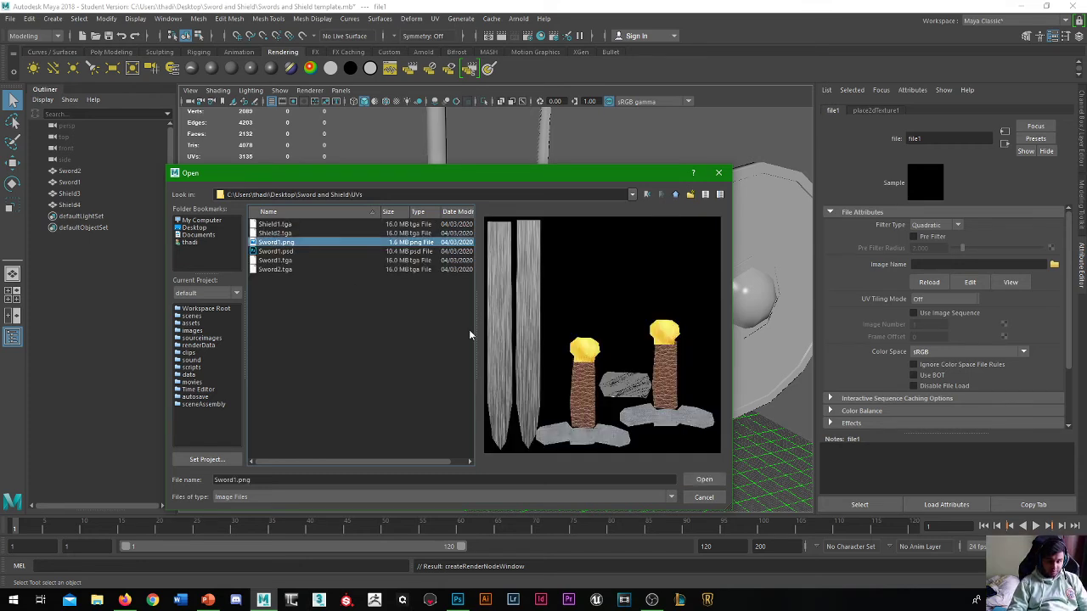
pyautogui.click(698, 481)
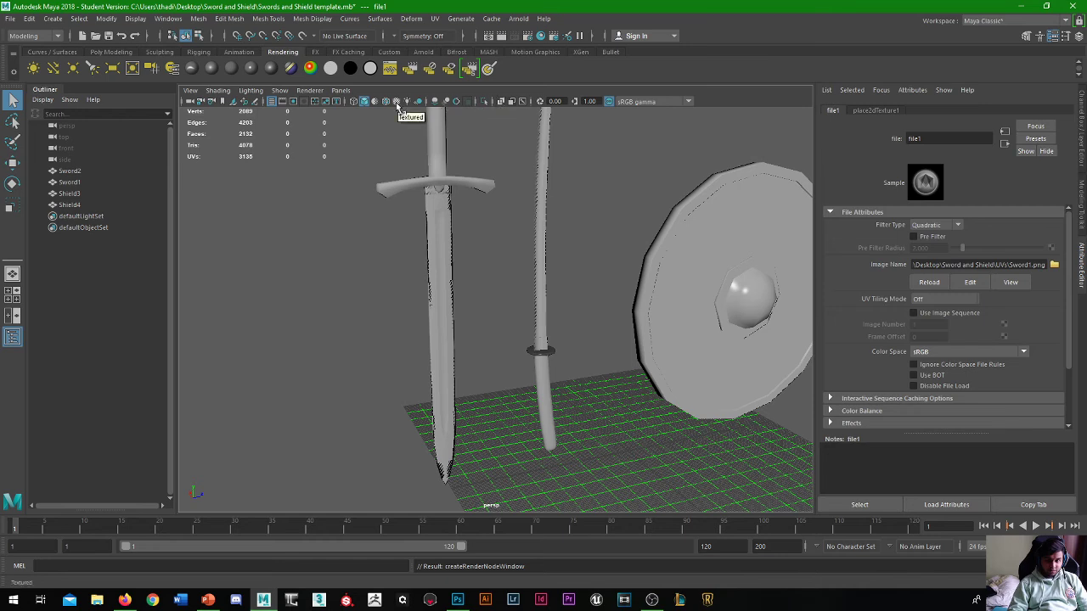
# Turn on Textured display and orbit around the sword to inspect its blade, guard and grip.
pyautogui.click(396, 101)
pyautogui.keyDown('alt'); pyautogui.moveTo(488, 195); pyautogui.dragTo(625, 235); pyautogui.keyUp('alt')
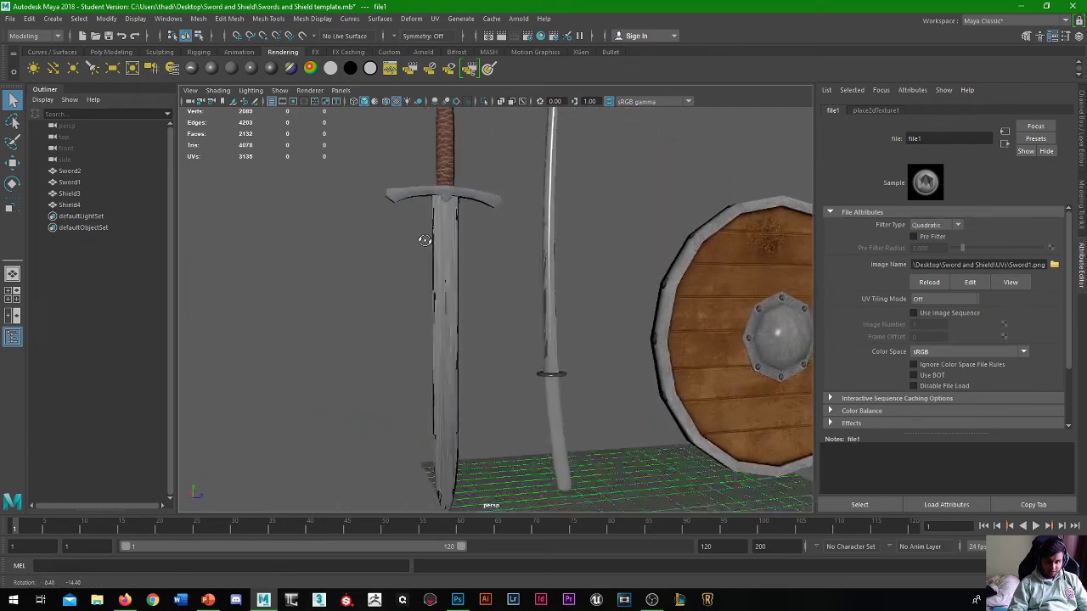
pyautogui.moveTo(537, 299)
pyautogui.mouseDown()
pyautogui.moveTo(615, 318)
pyautogui.moveTo(437, 325)
pyautogui.moveTo(528, 303)
pyautogui.mouseUp()
pyautogui.scroll(6, 419, 310)
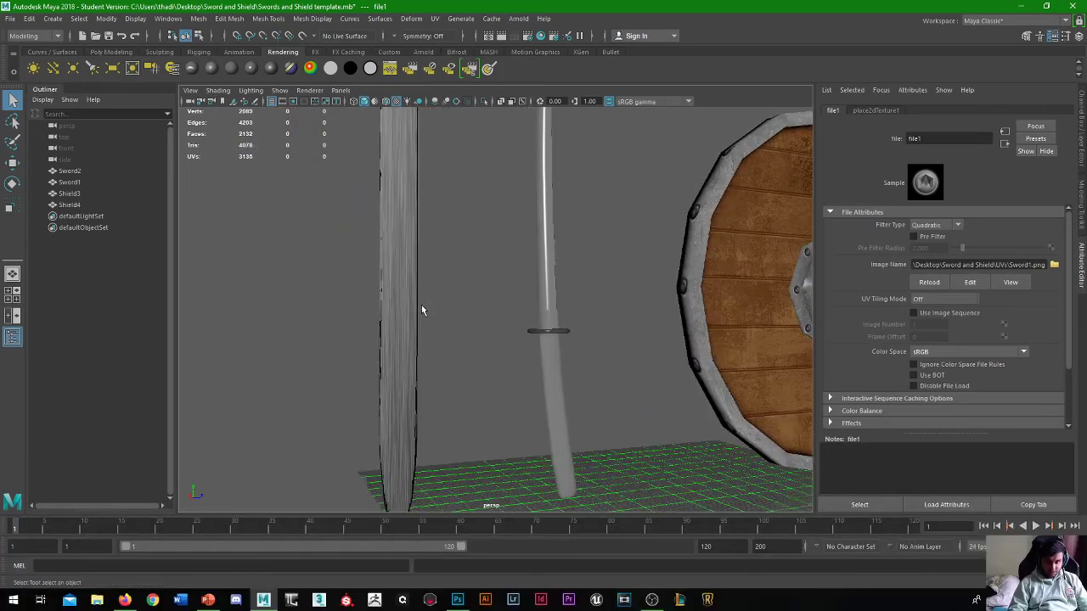
pyautogui.moveTo(419, 311); pyautogui.dragTo(451, 311)
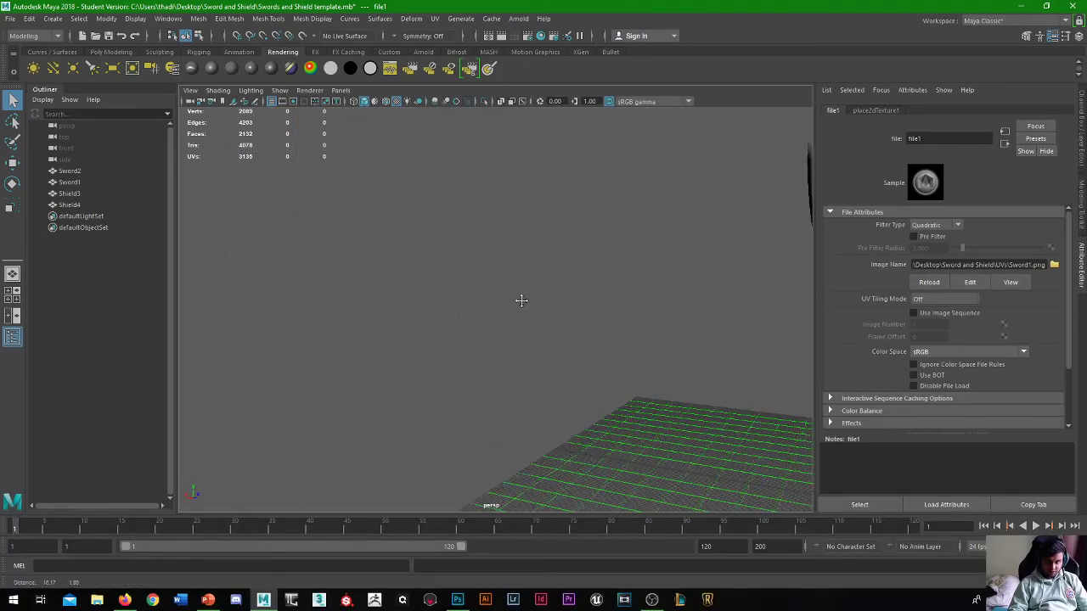
pyautogui.moveTo(348, 300); pyautogui.dragTo(439, 288)
pyautogui.moveTo(546, 247); pyautogui.dragTo(548, 298)
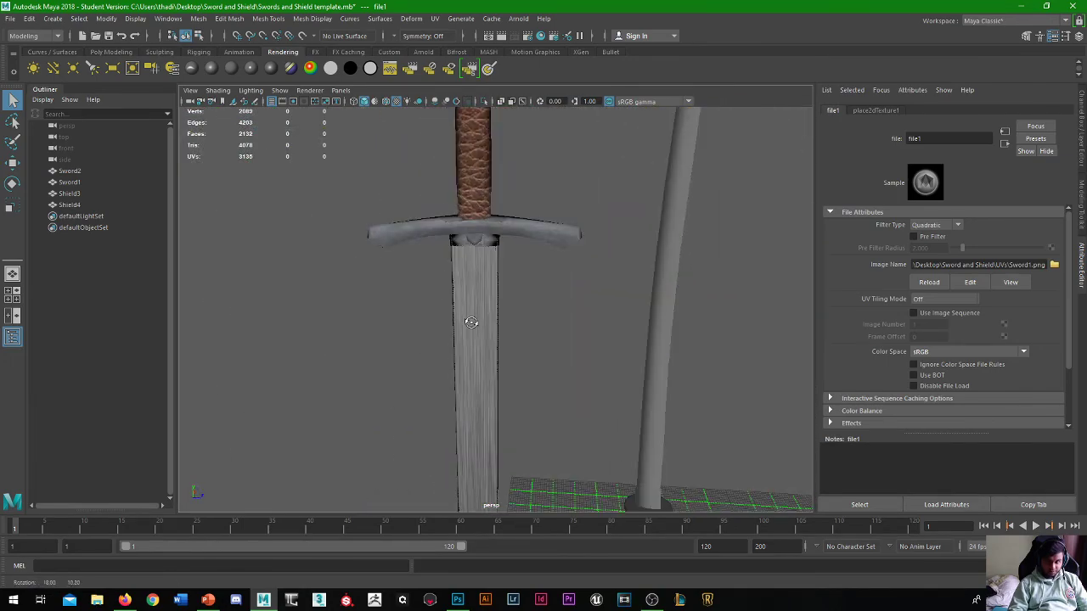
pyautogui.moveTo(471, 323); pyautogui.dragTo(556, 336)
pyautogui.scroll(3, 457, 275)
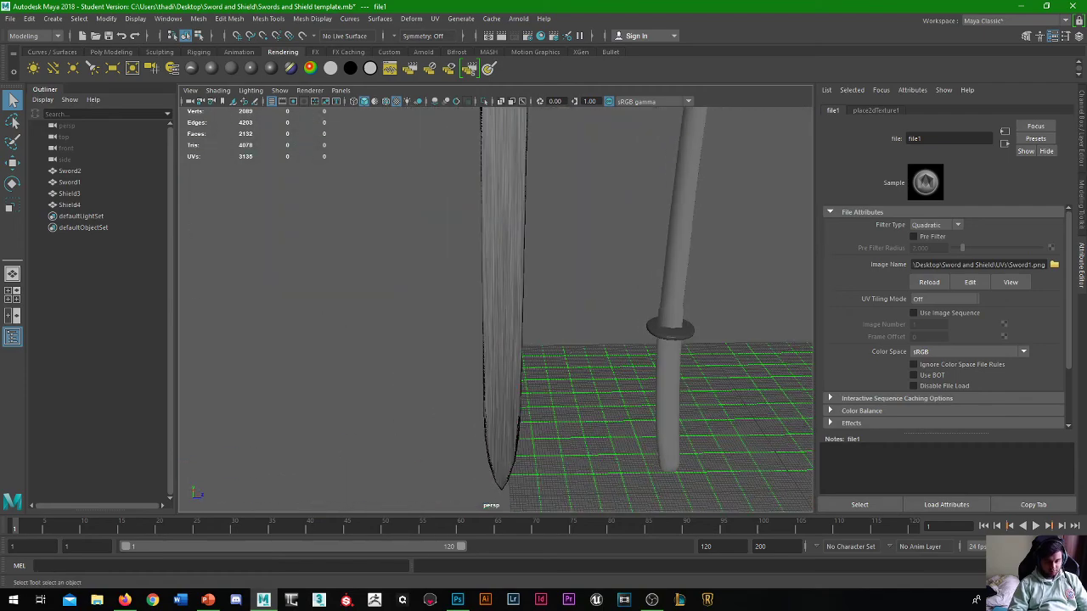